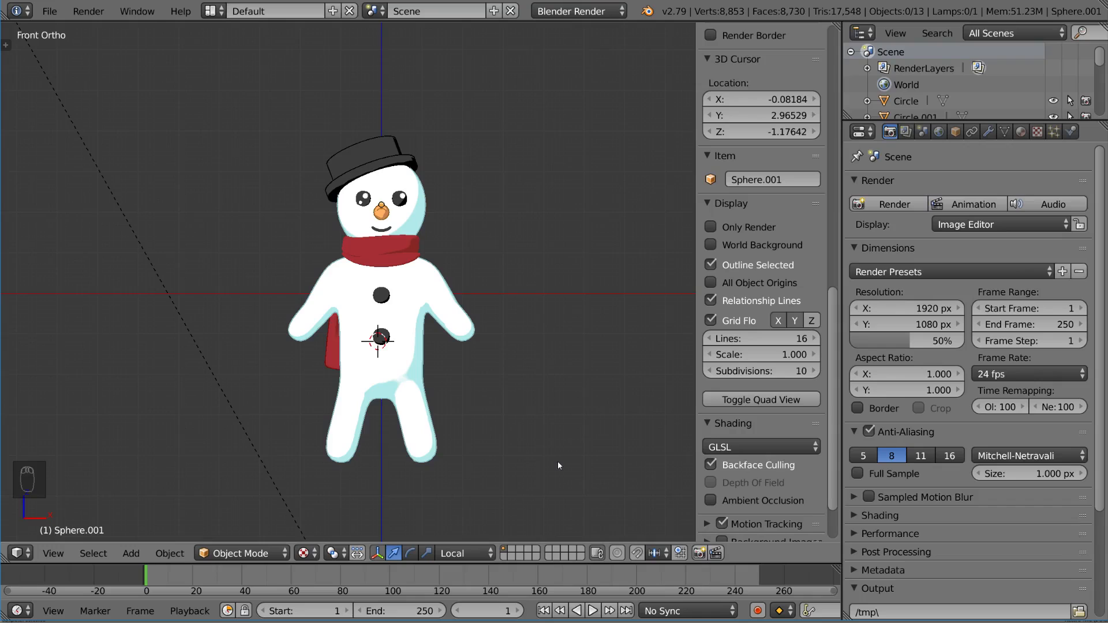
pyautogui.rightClick(436, 305)
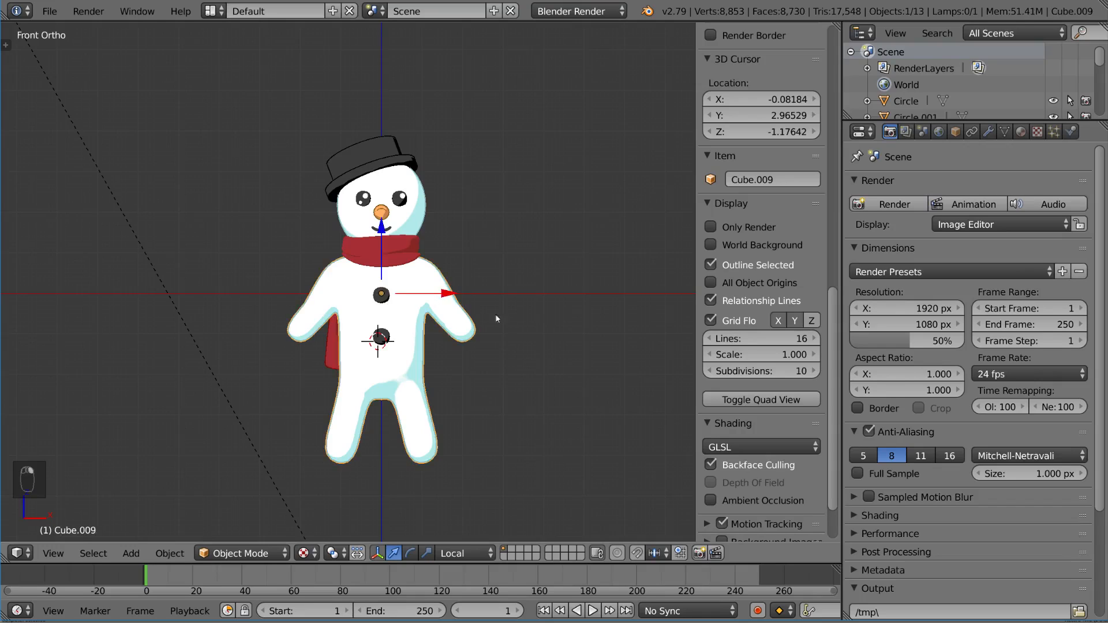
pyautogui.press('g')
pyautogui.rightClick(518, 341)
pyautogui.press('a')
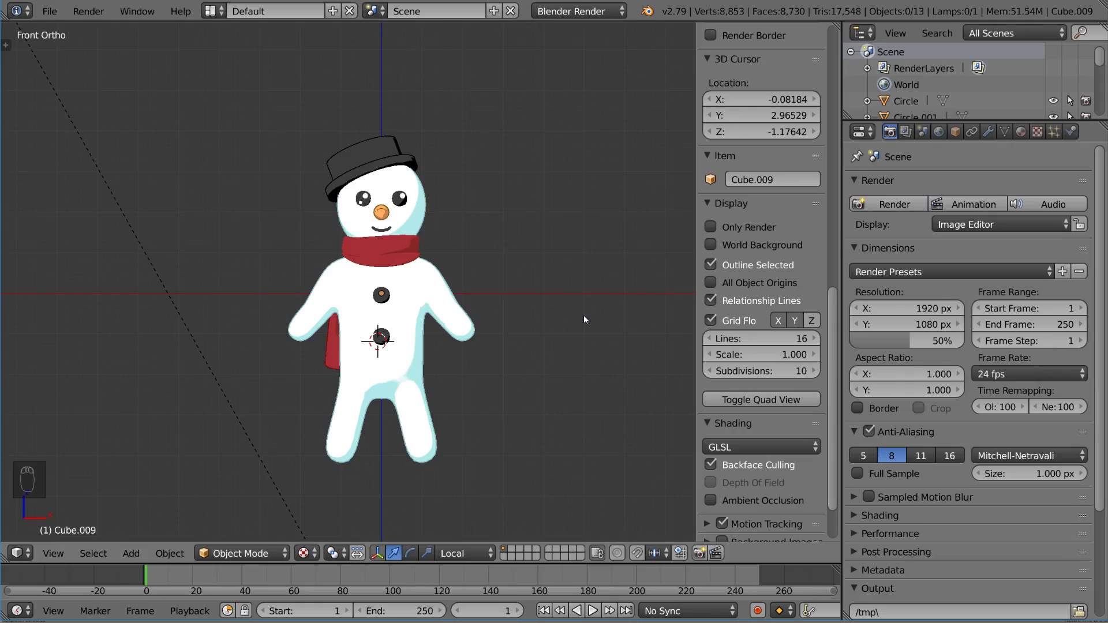
# Step: Hide the sidebar, then look up the Rigify add-on in the user preferences and check its enabled state and details
pyautogui.press('n')
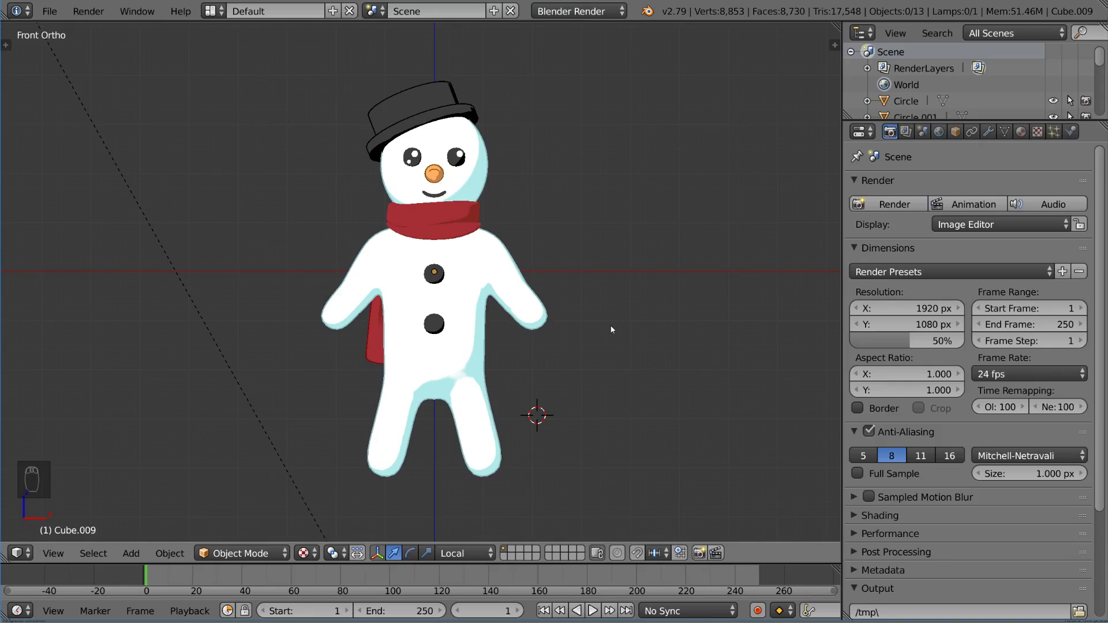
pyautogui.hotkey('ctrl', 'alt', 'u')
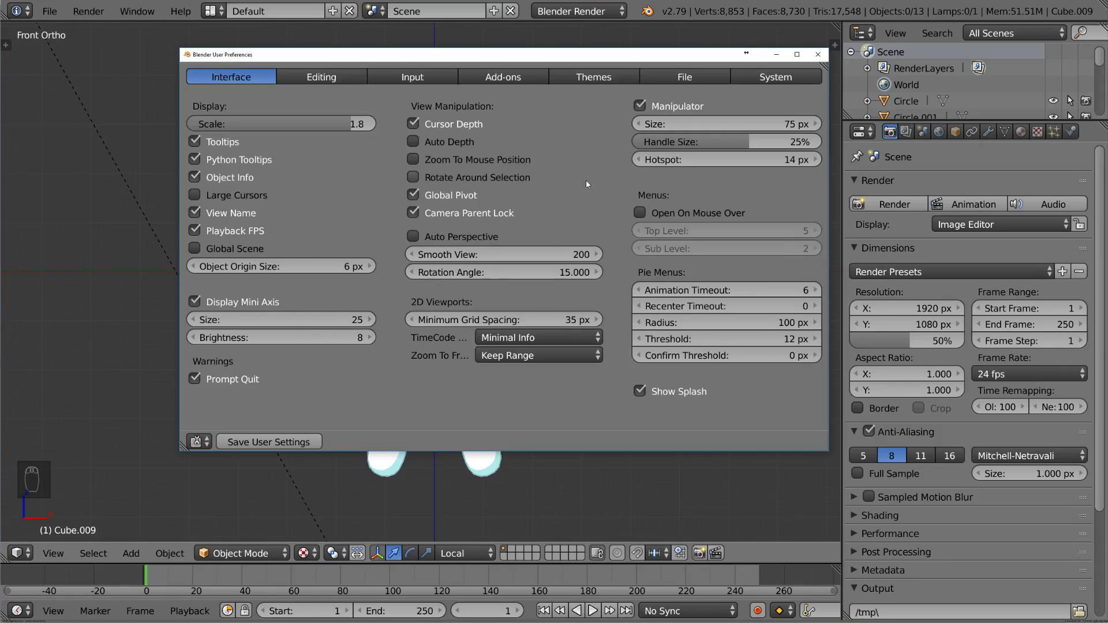
pyautogui.click(508, 76)
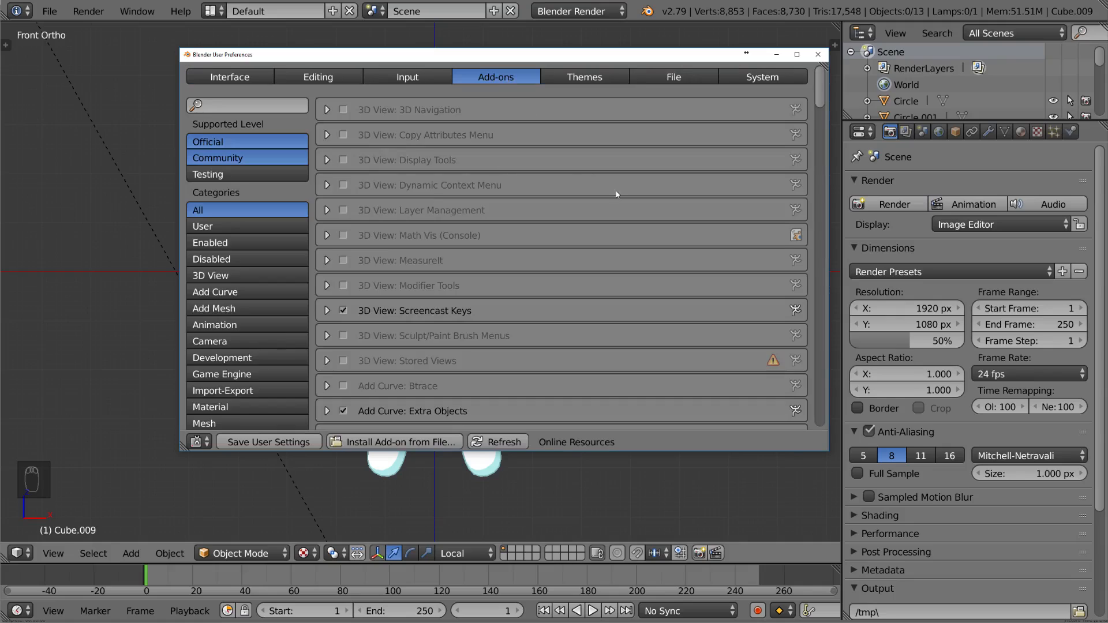
pyautogui.click(289, 104)
pyautogui.write('rigify')
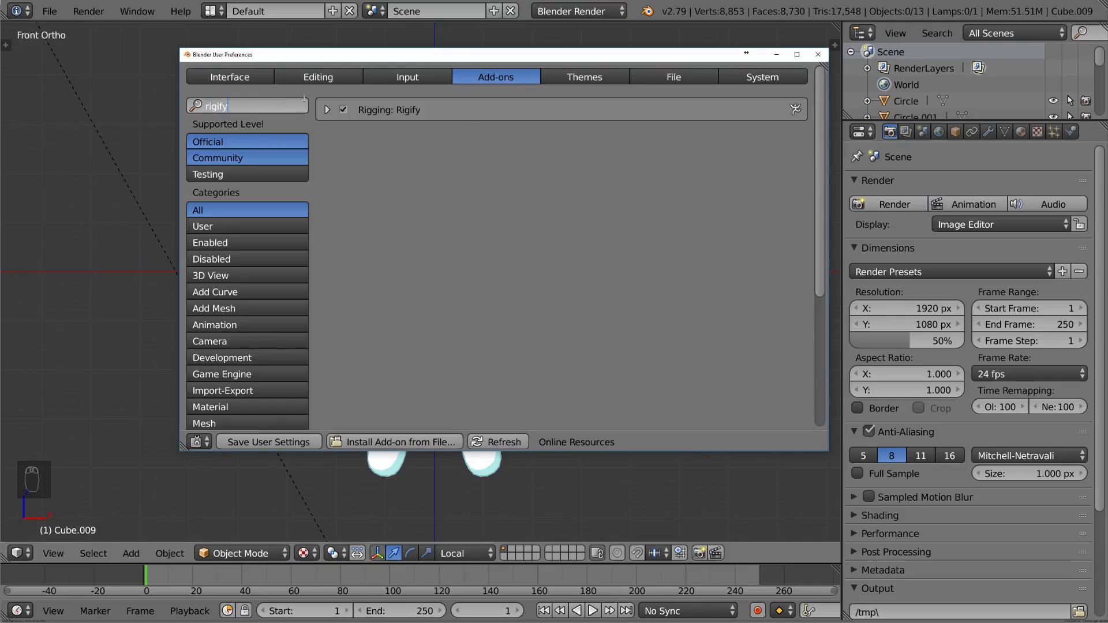
pyautogui.press('Return')
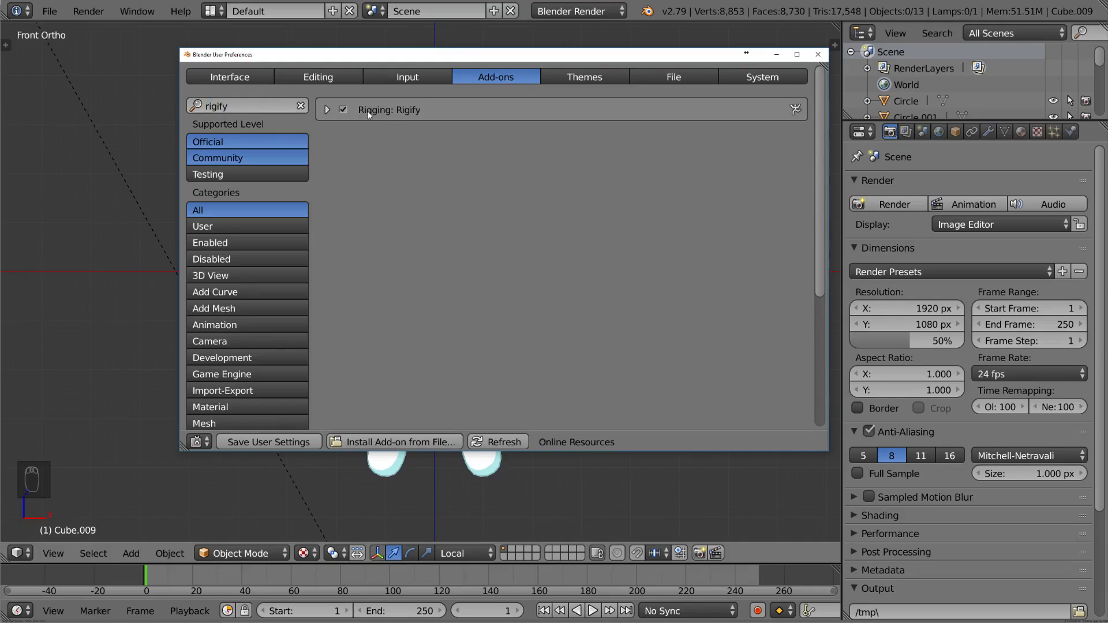
pyautogui.click(329, 110)
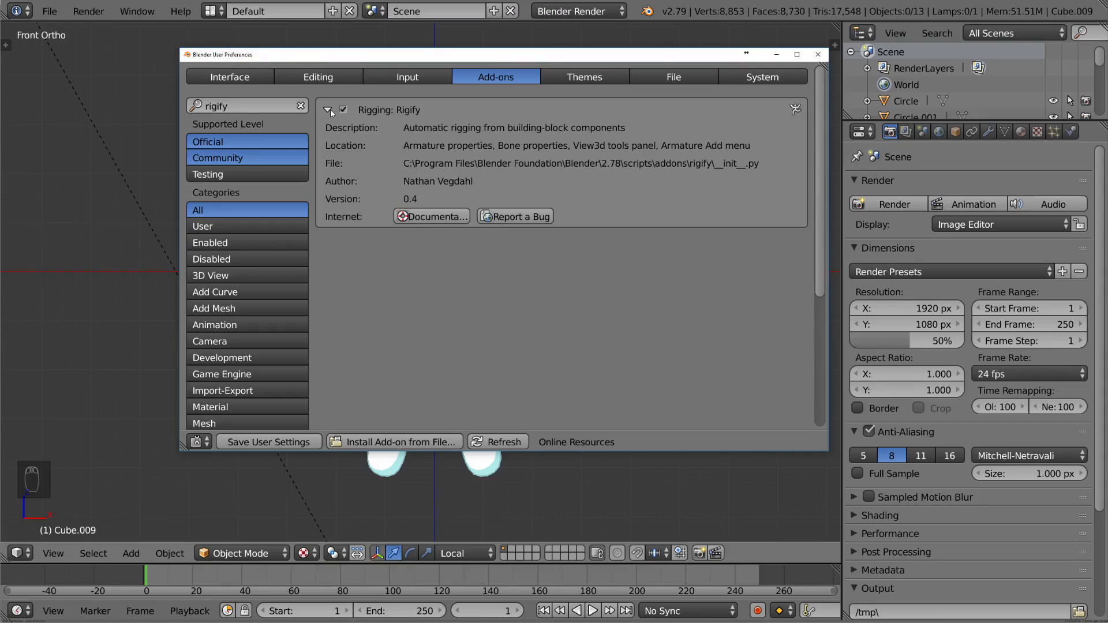
pyautogui.click(817, 54)
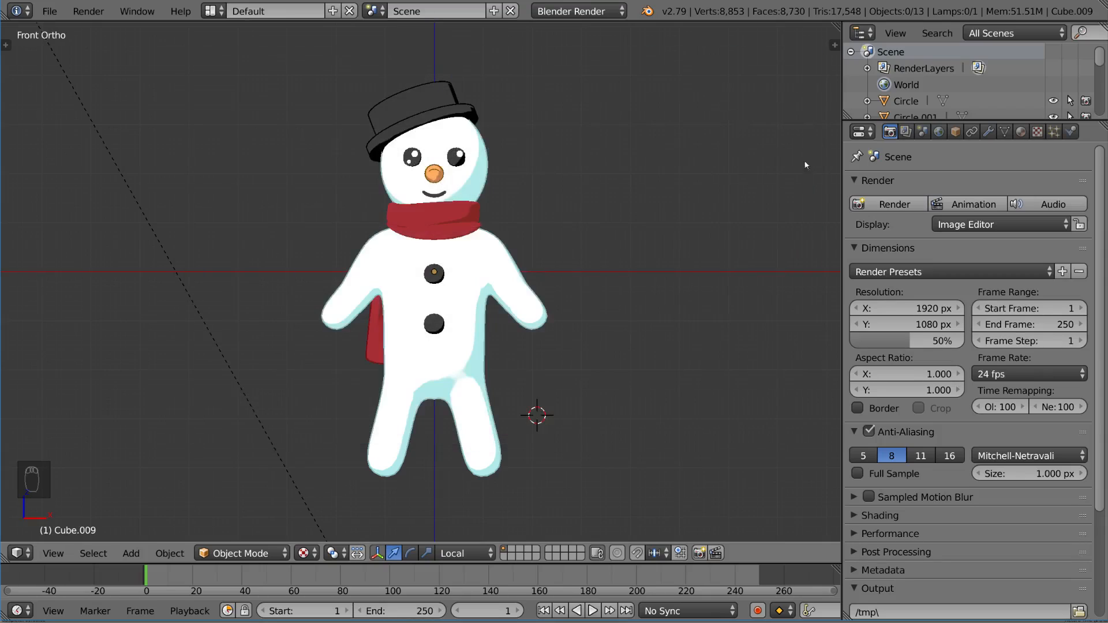
# Step: Place the 3D cursor beside the snowman and add a Human (Meta-Rig) armature there
pyautogui.click(591, 280)
pyautogui.keyDown('shift'); pyautogui.moveTo(568, 233); pyautogui.dragTo(566, 232, button='middle'); pyautogui.keyUp('shift')
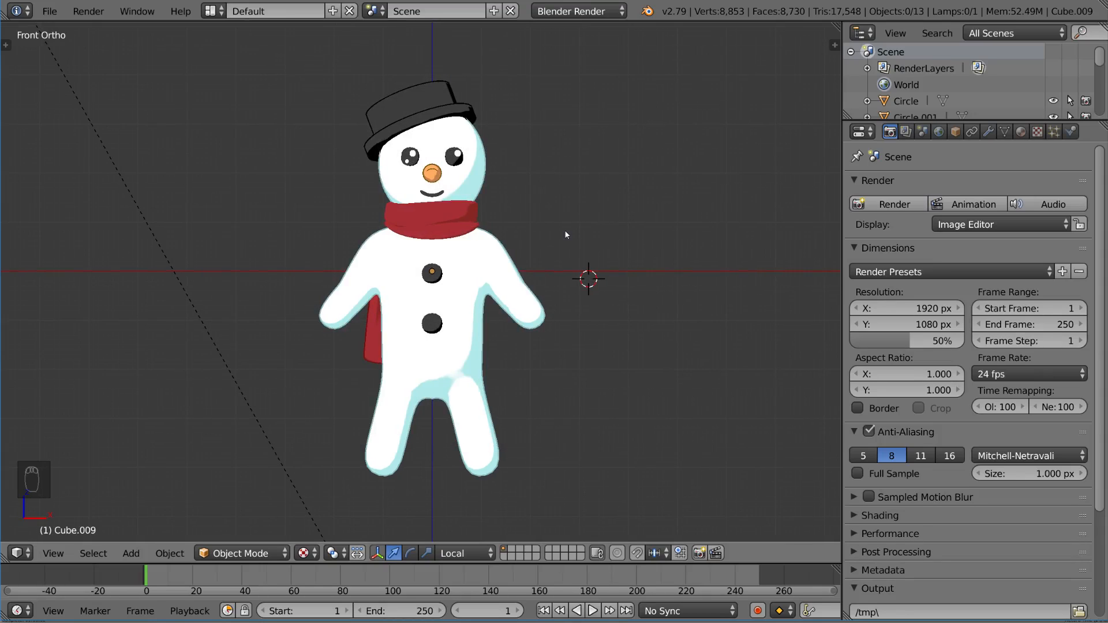
pyautogui.hotkey('shift', 'a')
pyautogui.moveTo(540, 234)
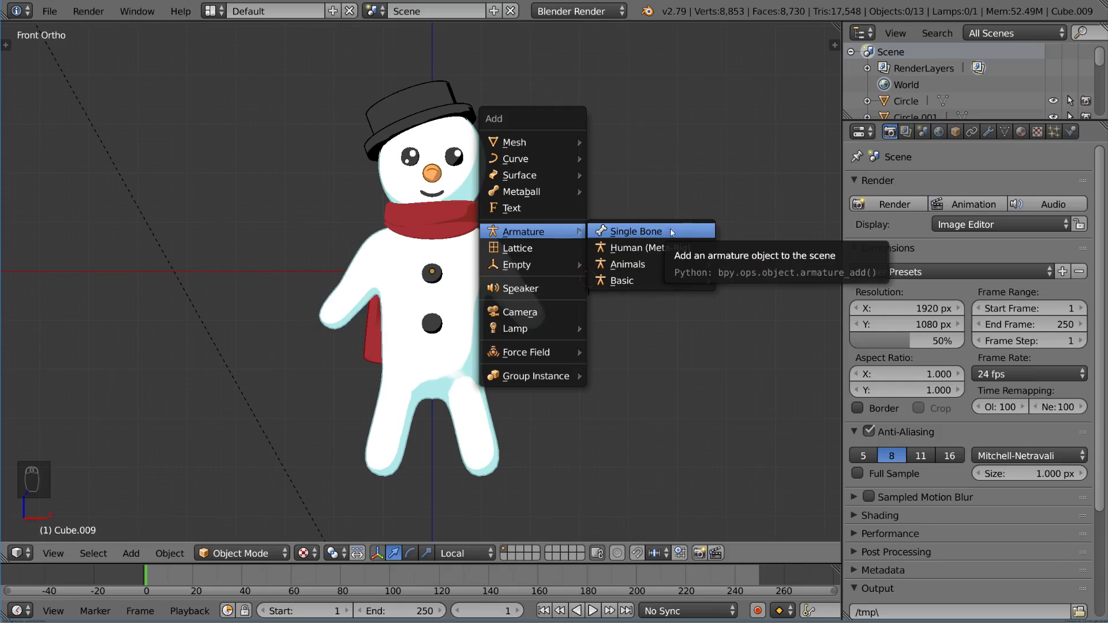
pyautogui.moveTo(671, 274)
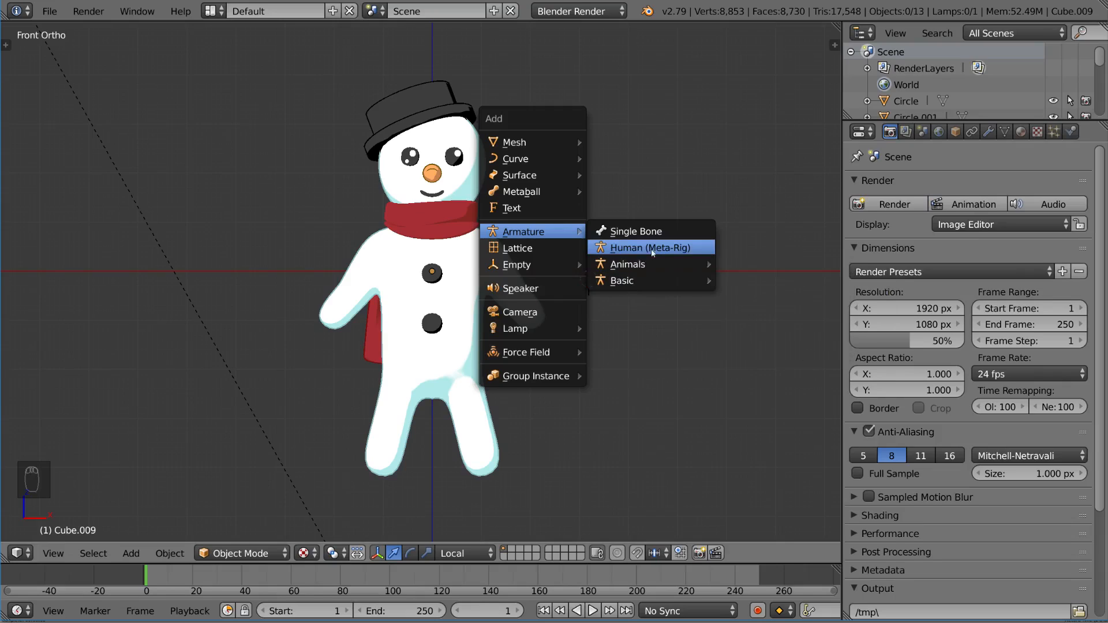
pyautogui.click(696, 250)
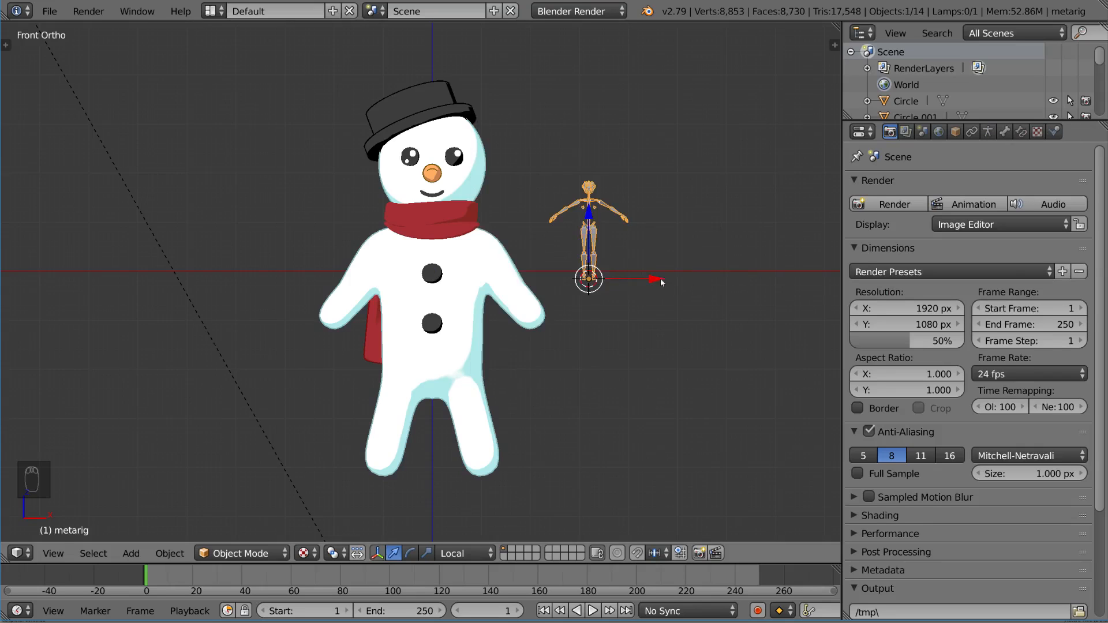
# Step: Examine the Human meta-rig's face and body bones, and undo adding it
pyautogui.scroll(5, 660, 278)
pyautogui.scroll(8, 553, 281)
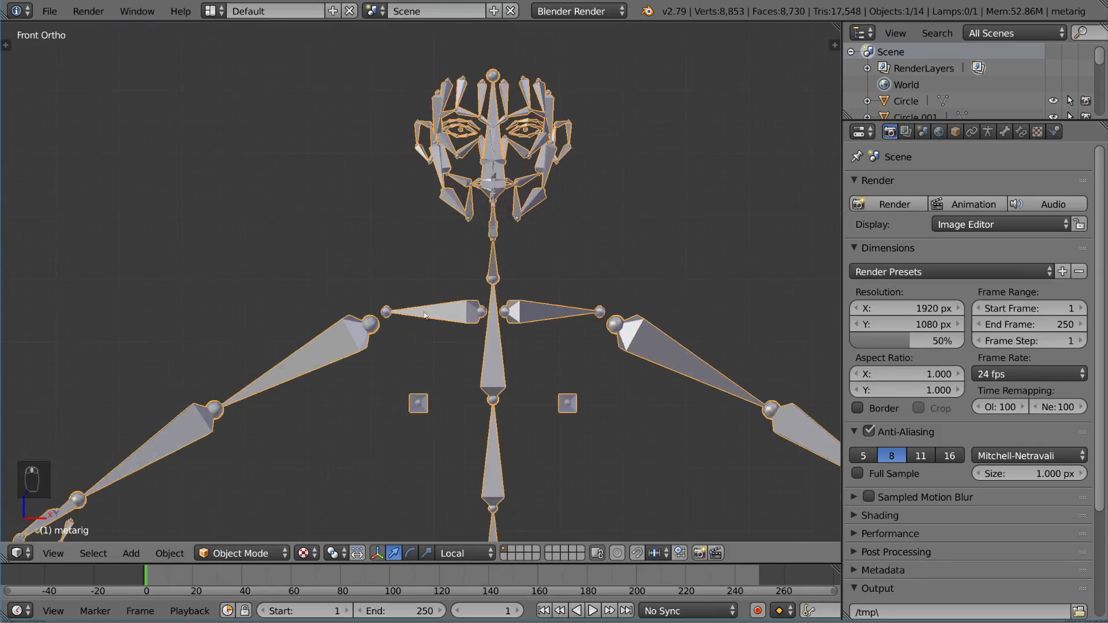
pyautogui.scroll(-10, 496, 175)
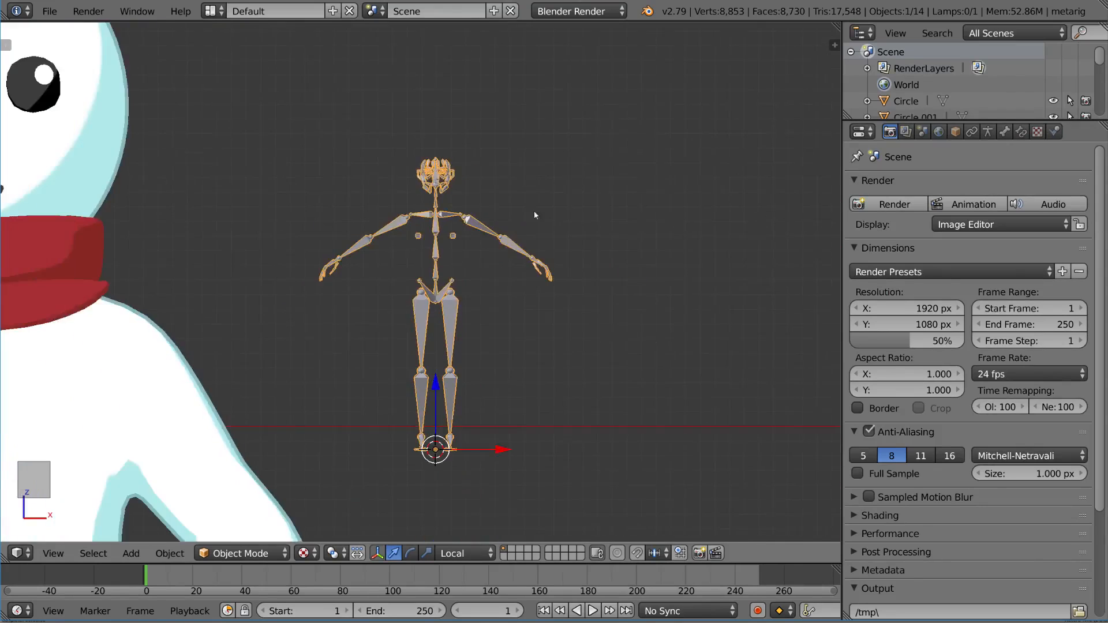
pyautogui.keyDown('shift'); pyautogui.moveTo(452, 256); pyautogui.dragTo(518, 238, button='middle'); pyautogui.keyUp('shift')
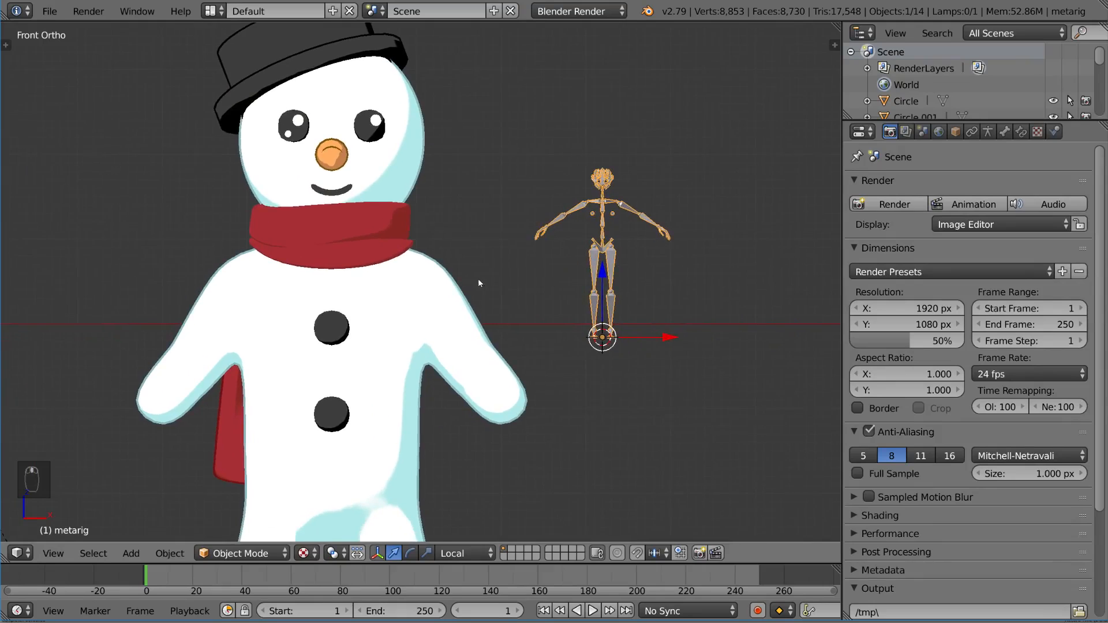
pyautogui.keyDown('shift'); pyautogui.moveTo(478, 278); pyautogui.dragTo(504, 274, button='middle'); pyautogui.keyUp('shift')
pyautogui.hotkey('ctrl', 'z')
# Step: Add a Basic Human (Meta-Rig) armature at the 3D cursor and inspect its bones
pyautogui.hotkey('shift', 'a')
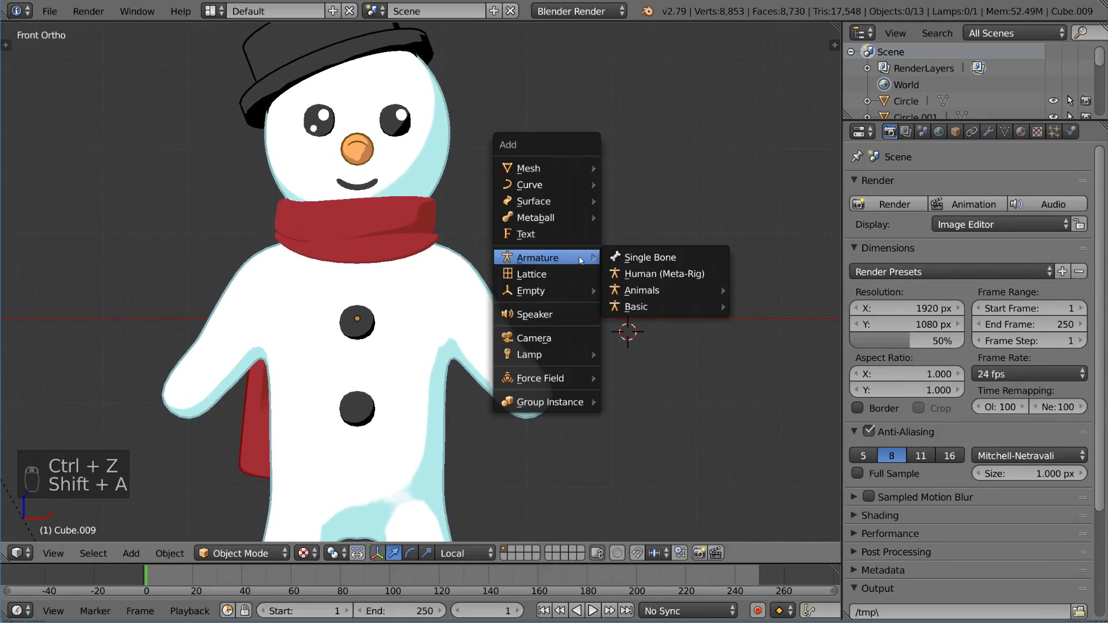
pyautogui.moveTo(676, 309)
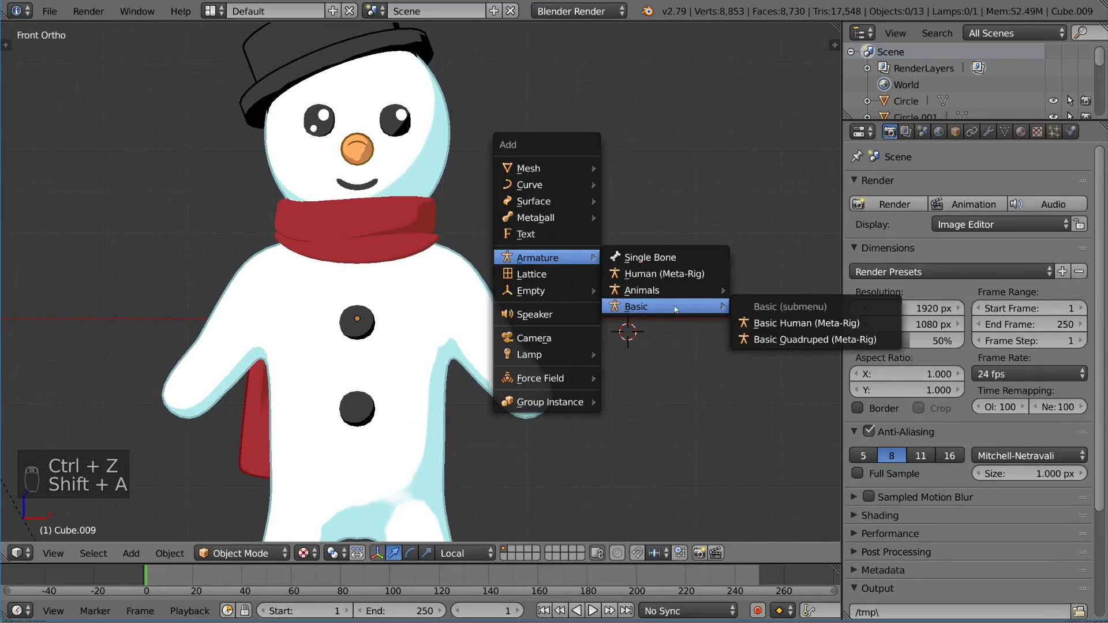
pyautogui.click(799, 323)
pyautogui.keyDown('shift'); pyautogui.moveTo(675, 271); pyautogui.dragTo(635, 285, button='middle'); pyautogui.keyUp('shift')
pyautogui.scroll(5, 634, 284)
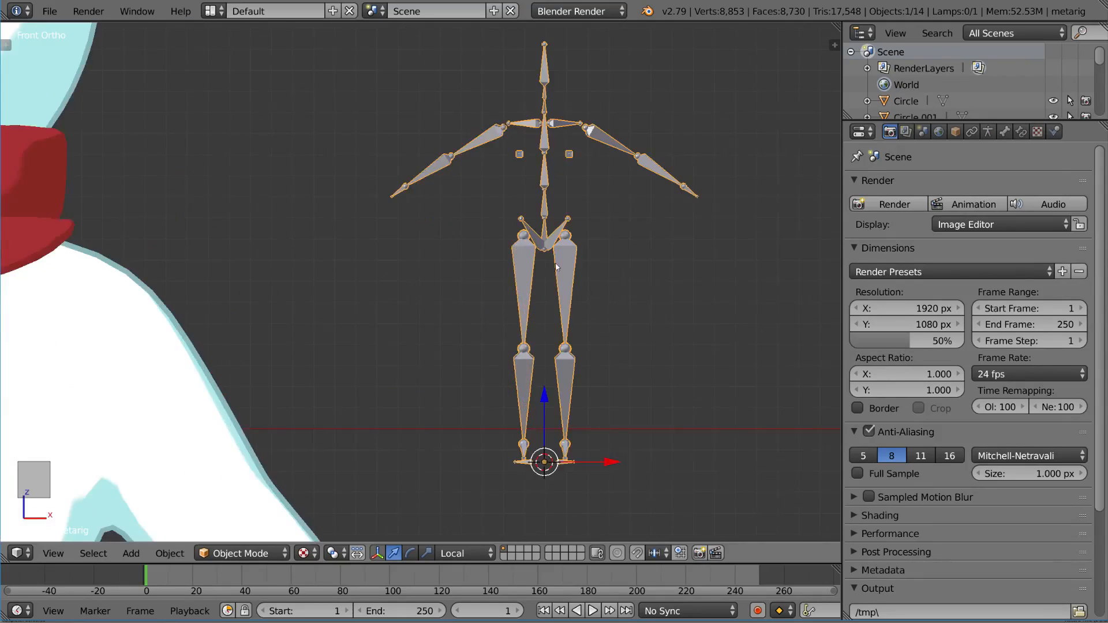
pyautogui.moveTo(560, 262); pyautogui.dragTo(580, 217, button='middle')
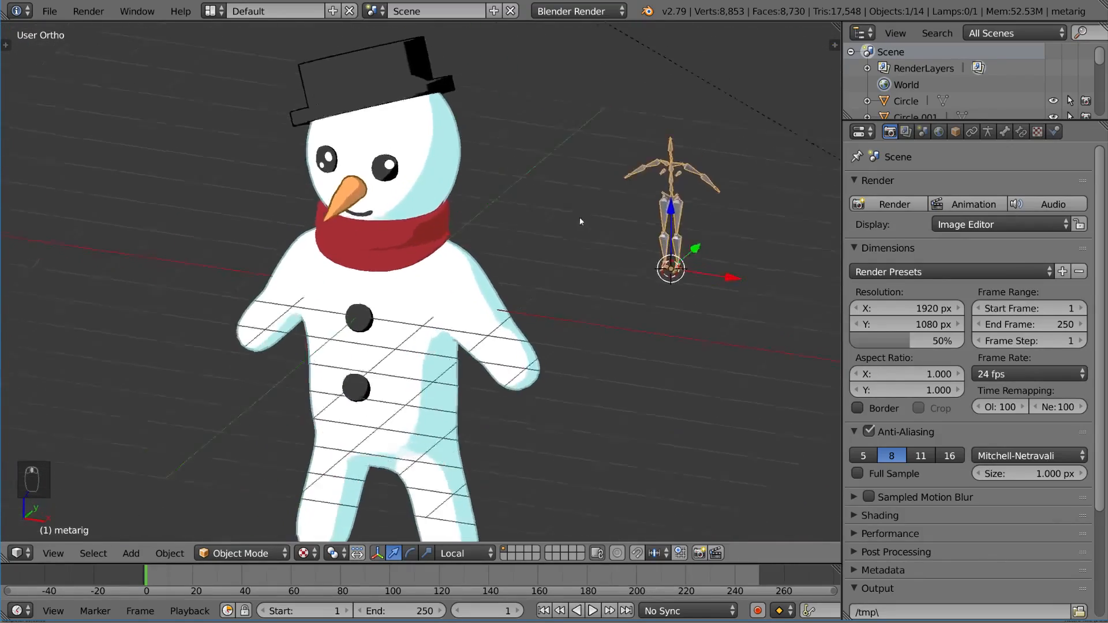
# Step: Clear the meta-rig's location to the world origin and move it to layer 11
pyautogui.hotkey('alt', 'g')
pyautogui.moveTo(658, 249); pyautogui.dragTo(486, 265, button='middle')
pyautogui.press('z')
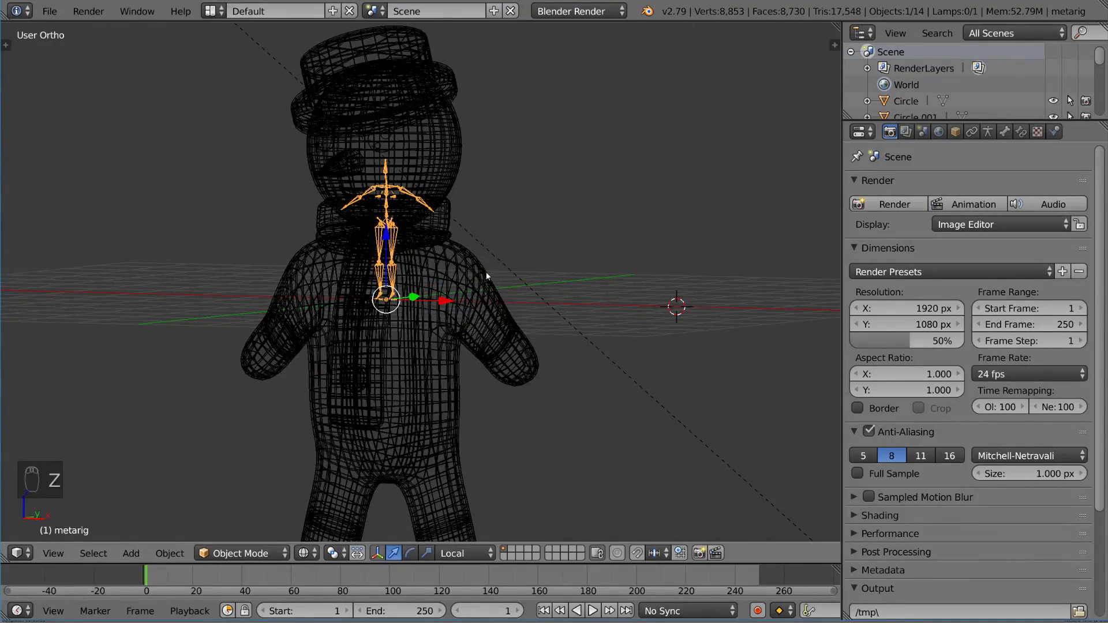
pyautogui.press('m')
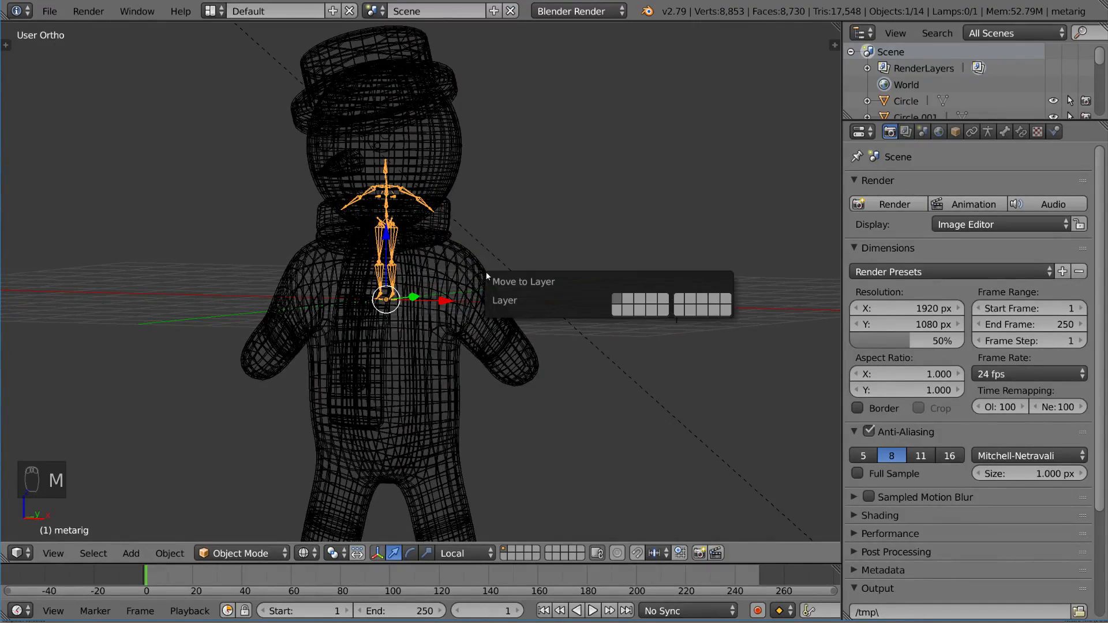
pyautogui.hotkey('alt', '1')
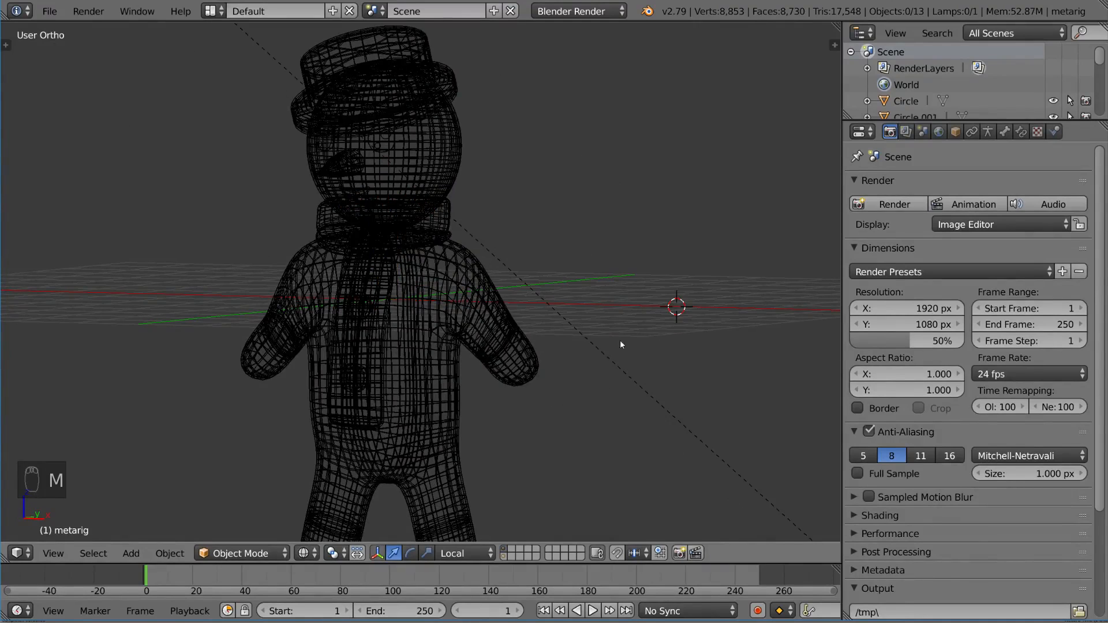
pyautogui.hotkey('alt', 'shift', '1')
pyautogui.moveTo(527, 296); pyautogui.dragTo(555, 306, button='middle')
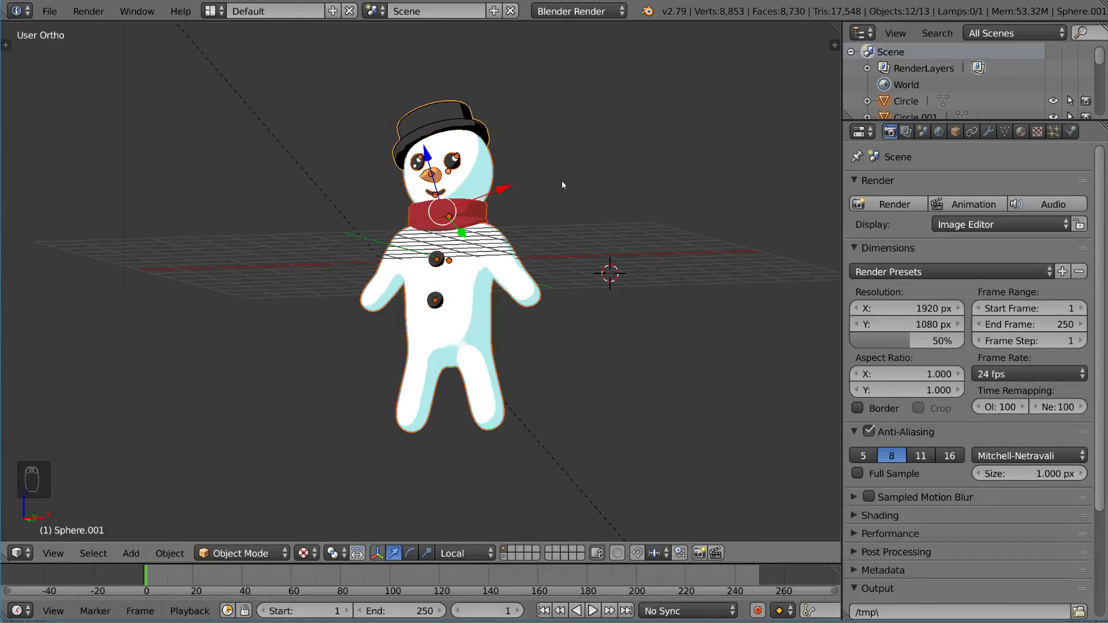
# Step: Show layer 11 together with the snowman's layer and display the scene in wireframe
pyautogui.scroll(3, 601, 314)
pyautogui.moveTo(601, 314); pyautogui.dragTo(618, 278, button='middle')
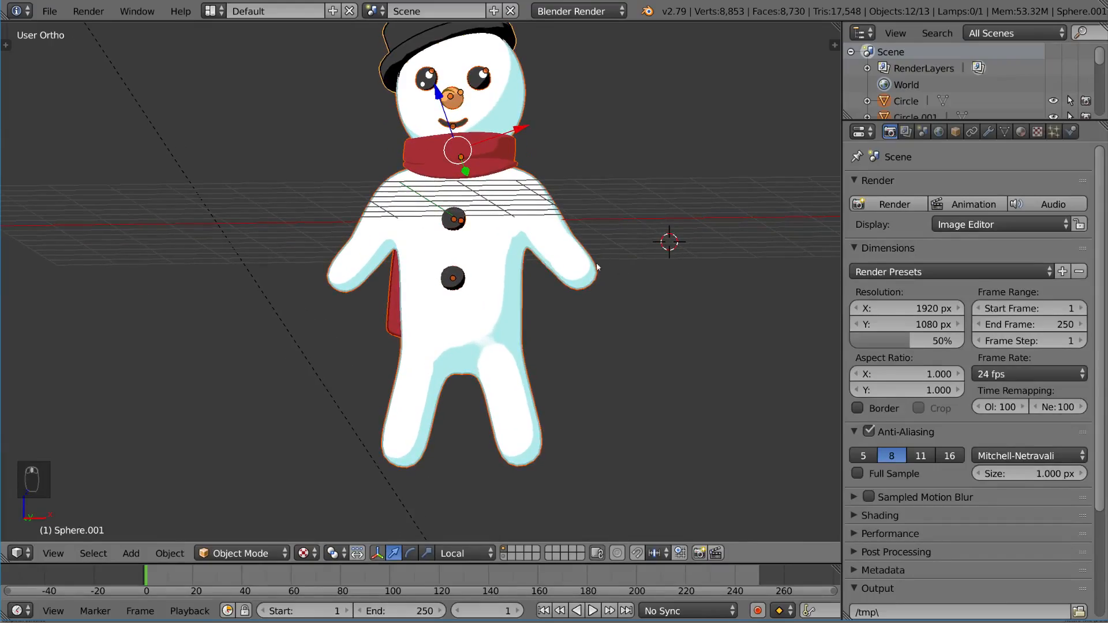
pyautogui.hotkey('shift', '1')
pyautogui.press('z')
pyautogui.scroll(5, 560, 281)
pyautogui.hotkey('alt', 'shift', '1')
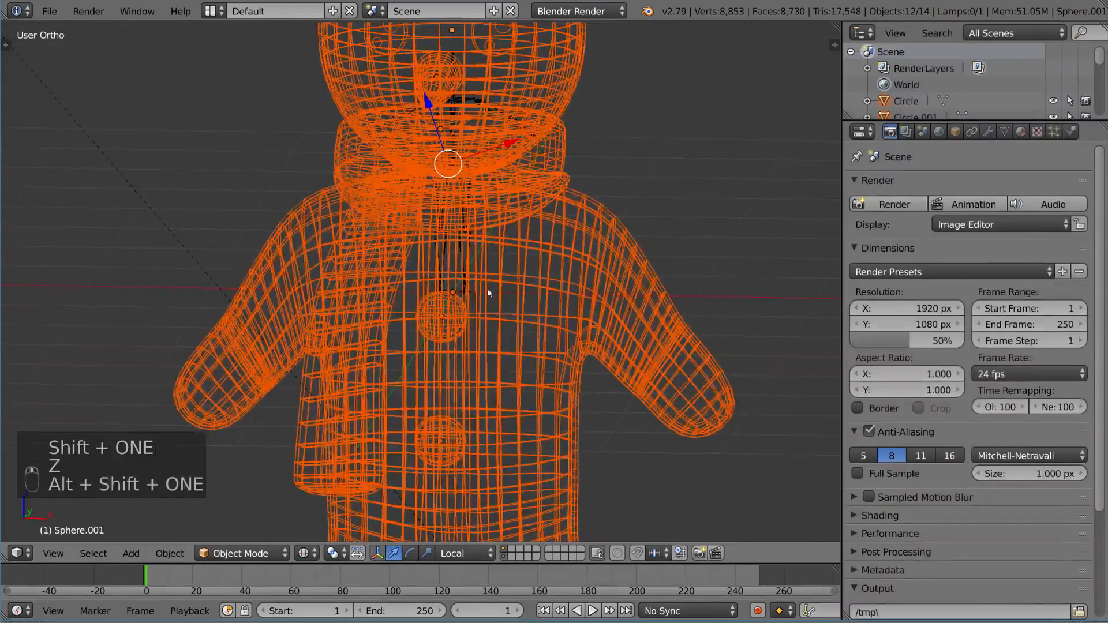
pyautogui.scroll(-6, 500, 277)
pyautogui.rightClick(500, 277)
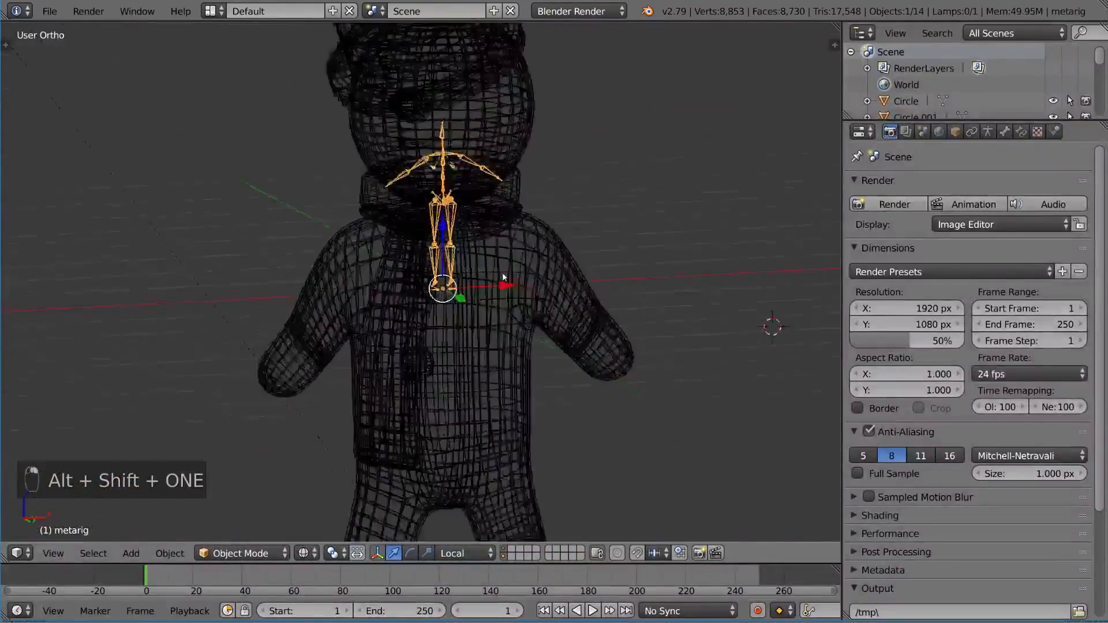
pyautogui.hotkey('ctrl', 'z')
pyautogui.moveTo(502, 260); pyautogui.dragTo(531, 292, button='middle')
pyautogui.hotkey('ctrl', 'z')
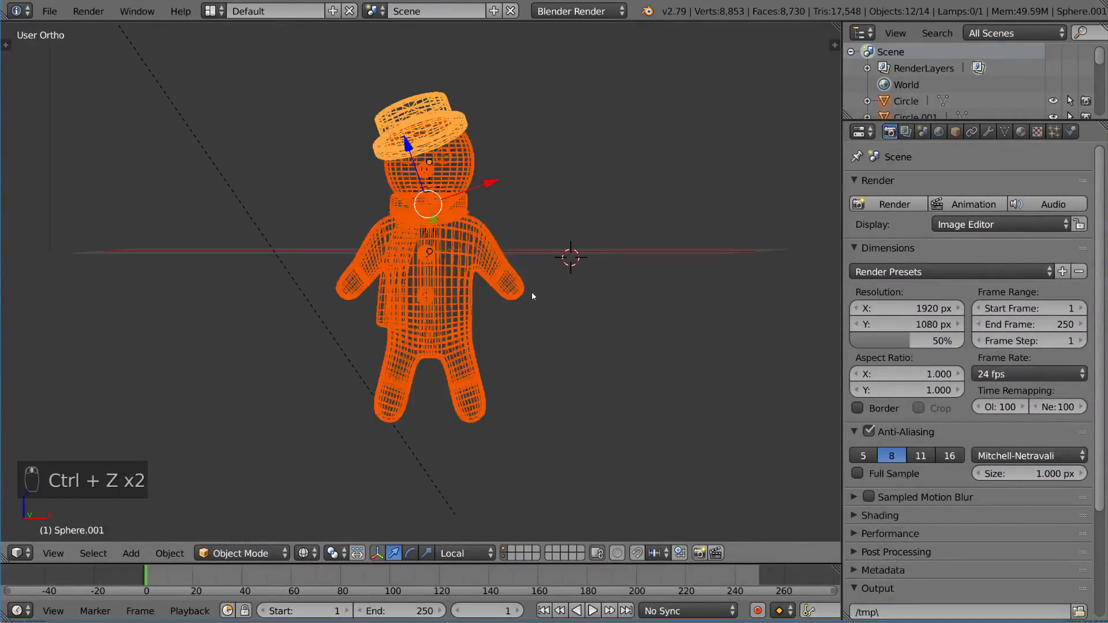
# Step: Move all the snowman's parts up about 4 units along Z so its feet rest on the grid floor
pyautogui.press('g')
pyautogui.press('z')
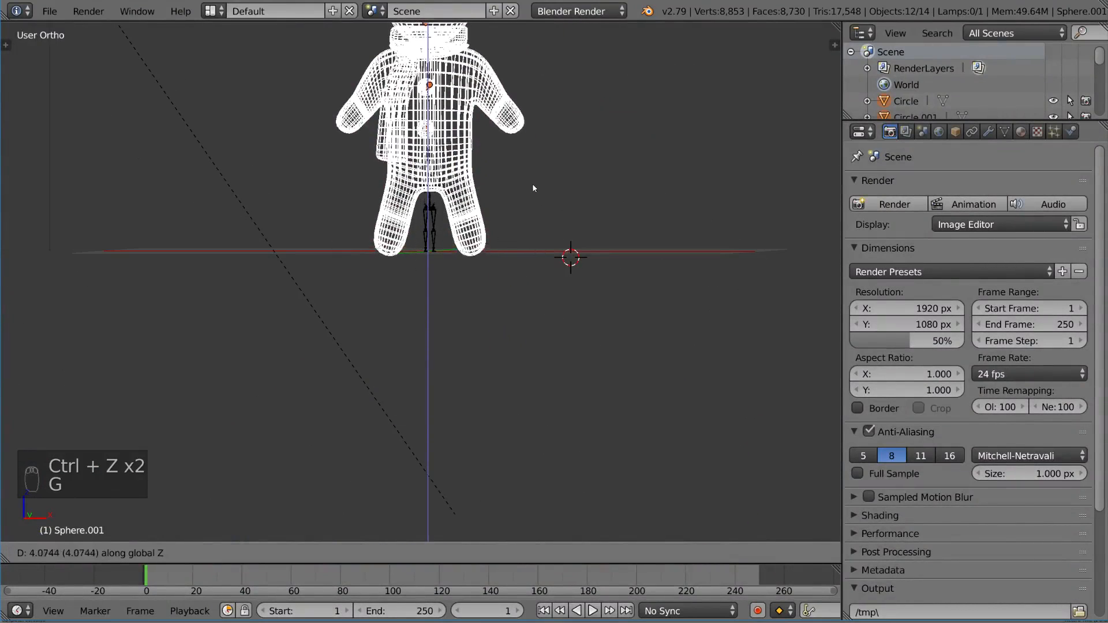
pyautogui.click(532, 180)
pyautogui.moveTo(526, 228); pyautogui.dragTo(580, 269, button='middle')
pyautogui.press('s')
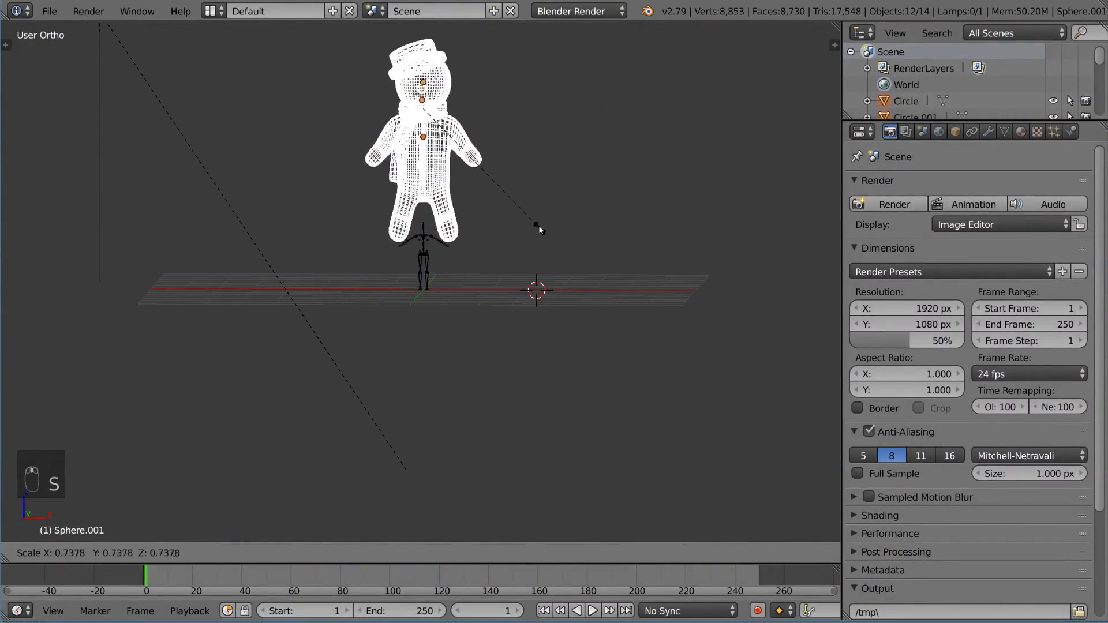
pyautogui.rightClick(541, 237)
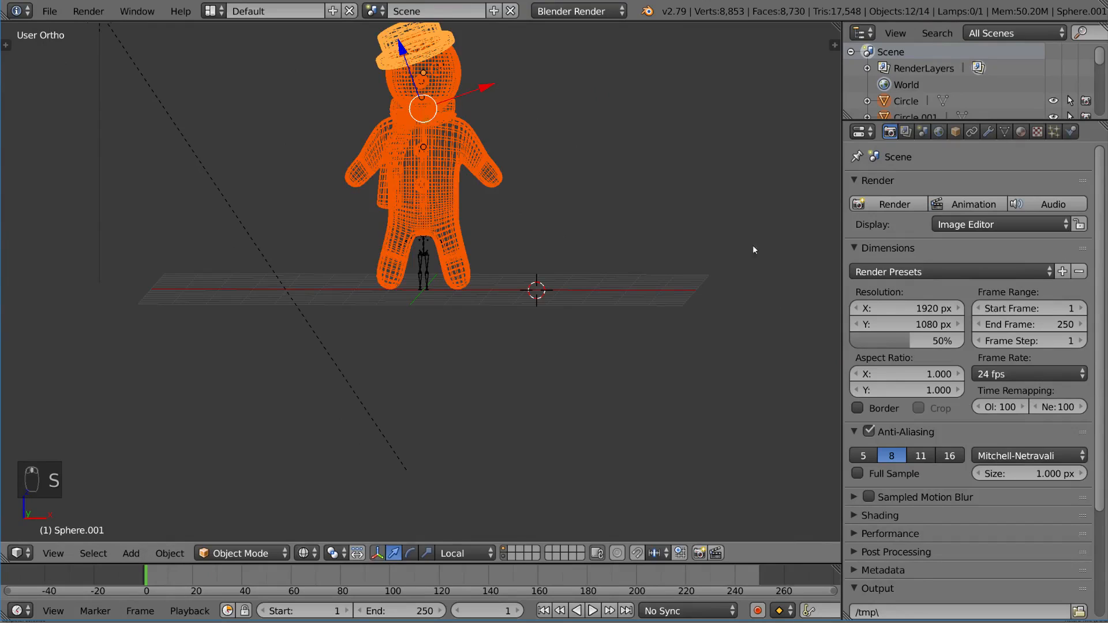
# Step: Check the active snowman part's scale and dimensions in the sidebar, then hide the sidebar
pyautogui.press('n')
pyautogui.scroll(15, 790, 171)
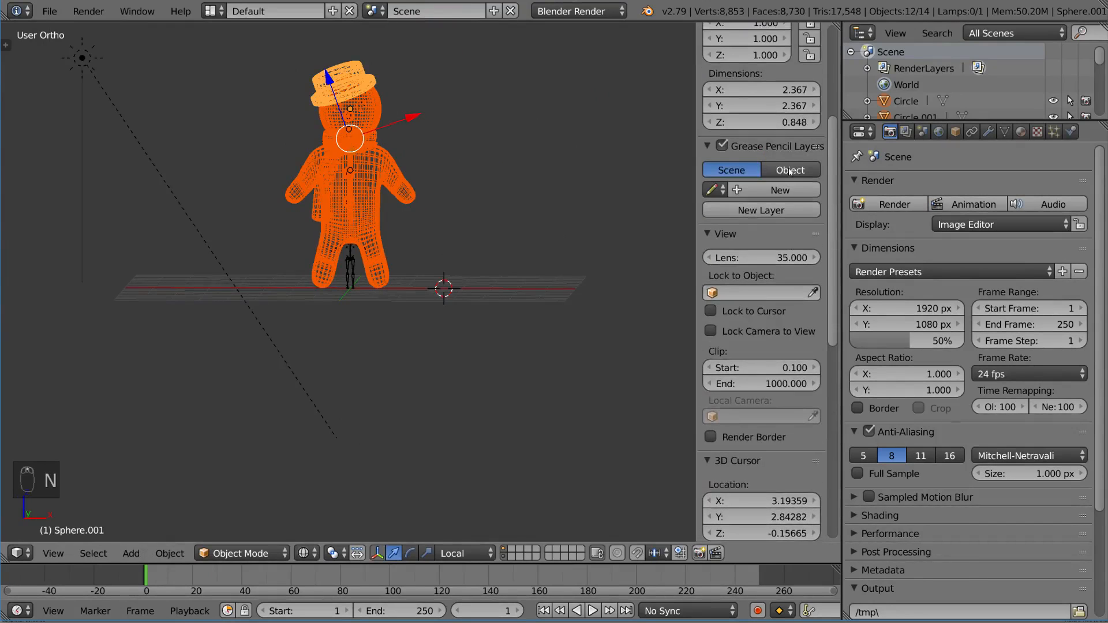
pyautogui.scroll(4, 789, 171)
pyautogui.scroll(2, 750, 192)
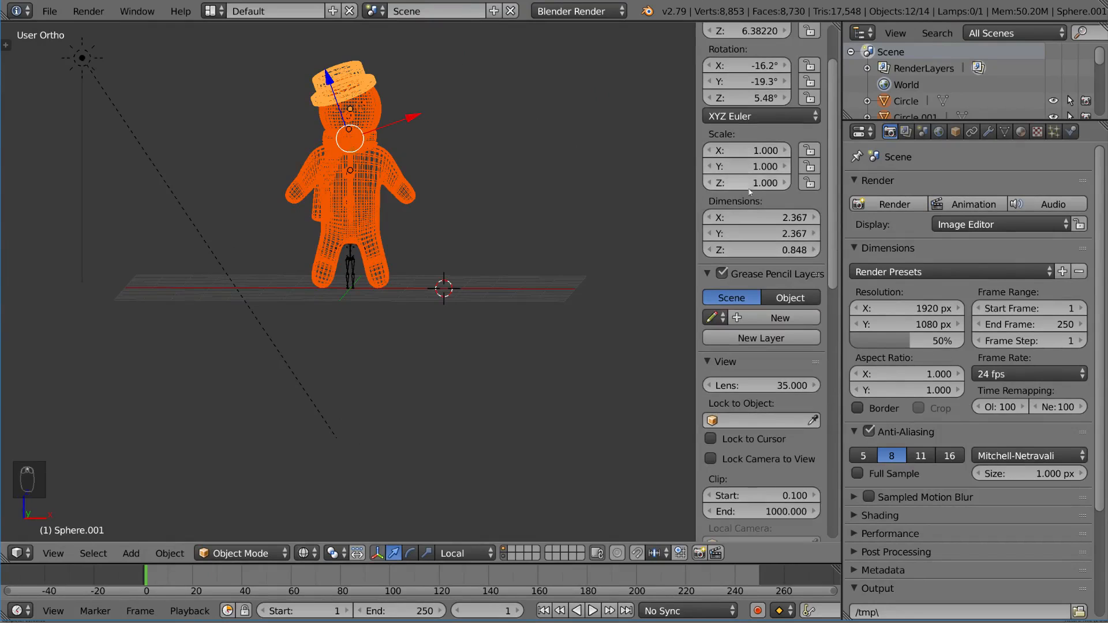
pyautogui.press('n')
# Step: Restore the snowman's shaded display and select the meta-rig between its legs
pyautogui.press('z')
pyautogui.hotkey('alt', 'z')
pyautogui.scroll(4, 584, 304)
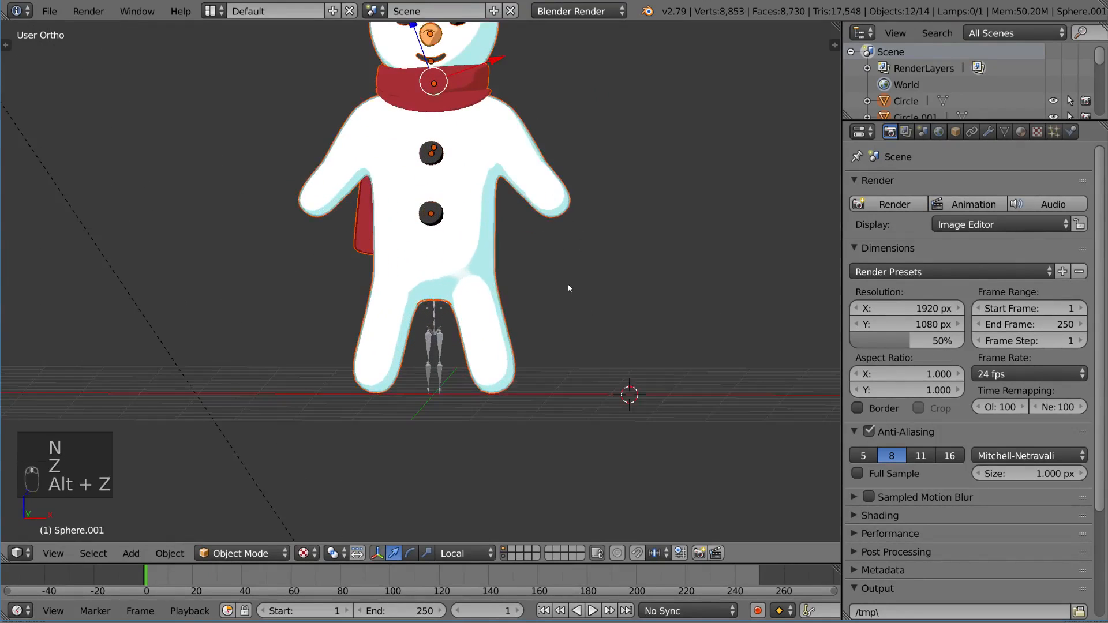
pyautogui.moveTo(568, 284); pyautogui.dragTo(552, 321, button='middle')
pyautogui.rightClick(447, 333)
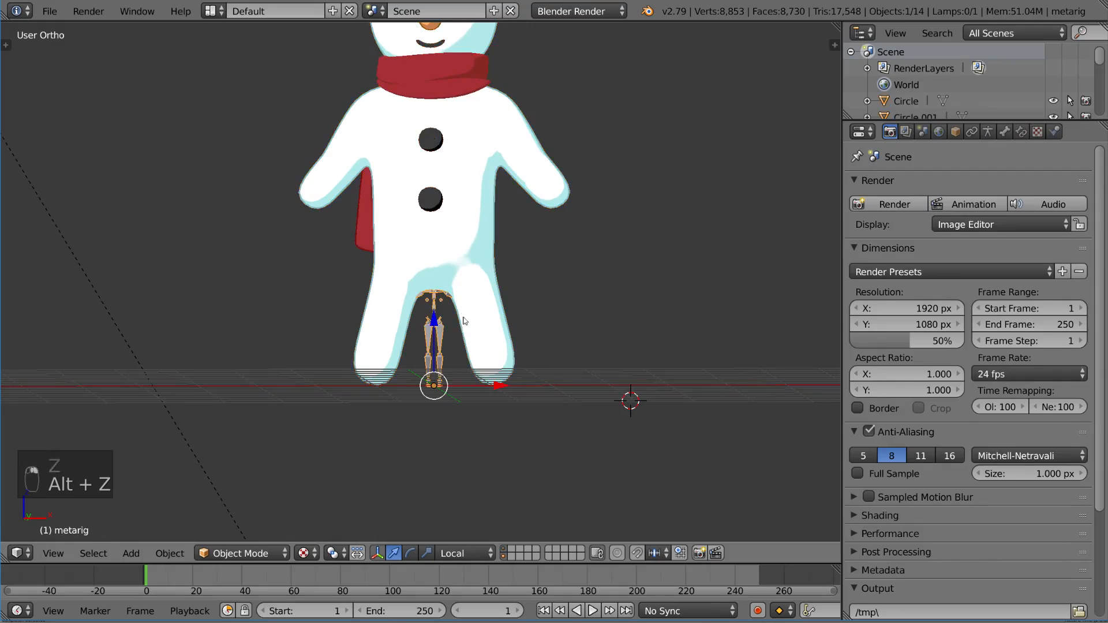
# Step: Scale the meta-rig up to roughly match the snowman's body height, with the scene displayed in wireframe
pyautogui.moveTo(465, 321); pyautogui.dragTo(507, 299, button='middle')
pyautogui.press('s')
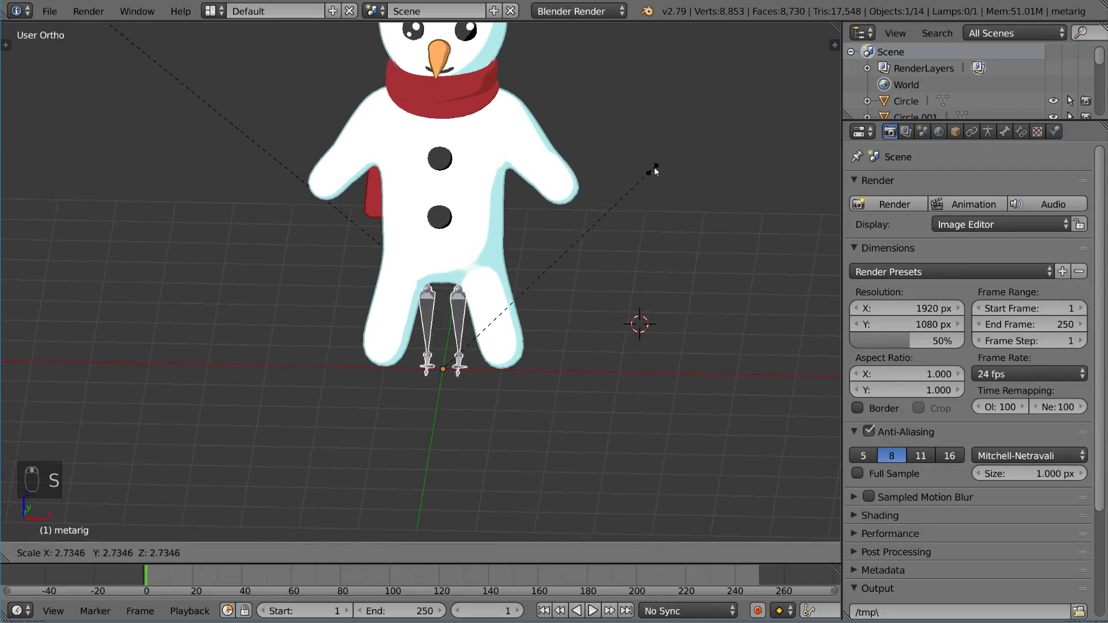
pyautogui.click(688, 153)
pyautogui.moveTo(687, 154); pyautogui.dragTo(536, 280, button='middle')
pyautogui.press('z')
pyautogui.scroll(3, 470, 265)
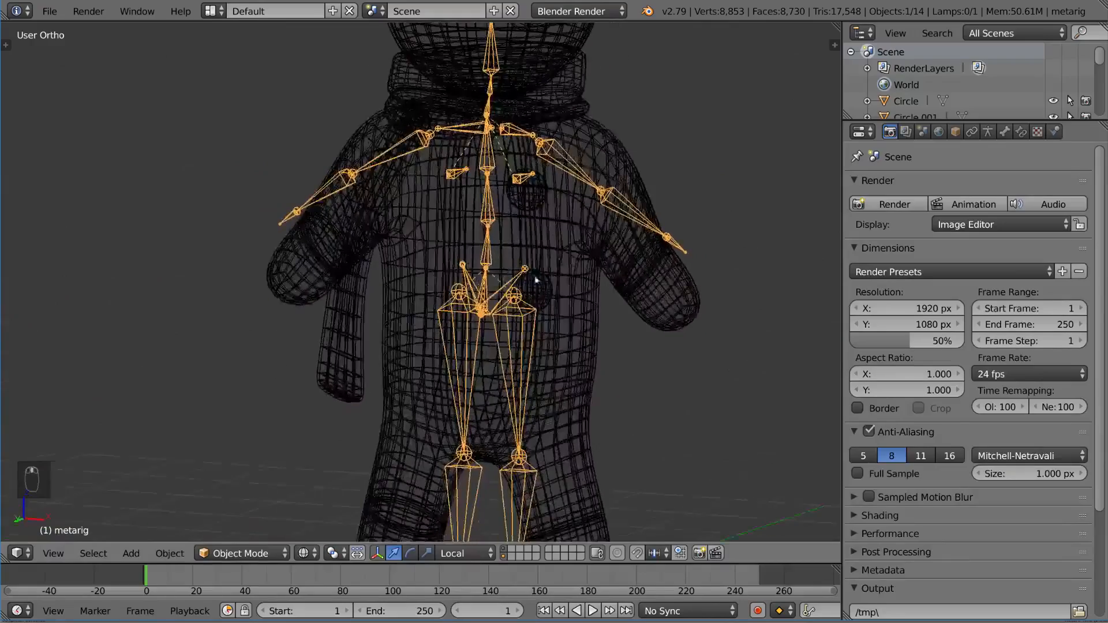
pyautogui.press('s')
pyautogui.click(620, 168)
# Step: Examine how the scaled meta-rig fits inside the snowman in shaded and wireframe display from several angles
pyautogui.moveTo(629, 202)
pyautogui.keyDown('shift'); pyautogui.mouseDown(button='middle')
pyautogui.moveTo(643, 180)
pyautogui.moveTo(581, 187)
pyautogui.moveTo(577, 150)
pyautogui.moveTo(601, 176)
pyautogui.moveTo(604, 227)
pyautogui.moveTo(568, 268)
pyautogui.moveTo(558, 223)
pyautogui.moveTo(512, 169)
pyautogui.mouseUp(button='middle'); pyautogui.keyUp('shift')
pyautogui.scroll(-4, 643, 180)
pyautogui.press('z')
pyautogui.hotkey('alt', 'z')
pyautogui.press('z')
pyautogui.scroll(2, 519, 214)
pyautogui.keyDown('shift'); pyautogui.moveTo(518, 217); pyautogui.dragTo(497, 308, button='middle'); pyautogui.keyUp('shift')
pyautogui.scroll(-2, 519, 235)
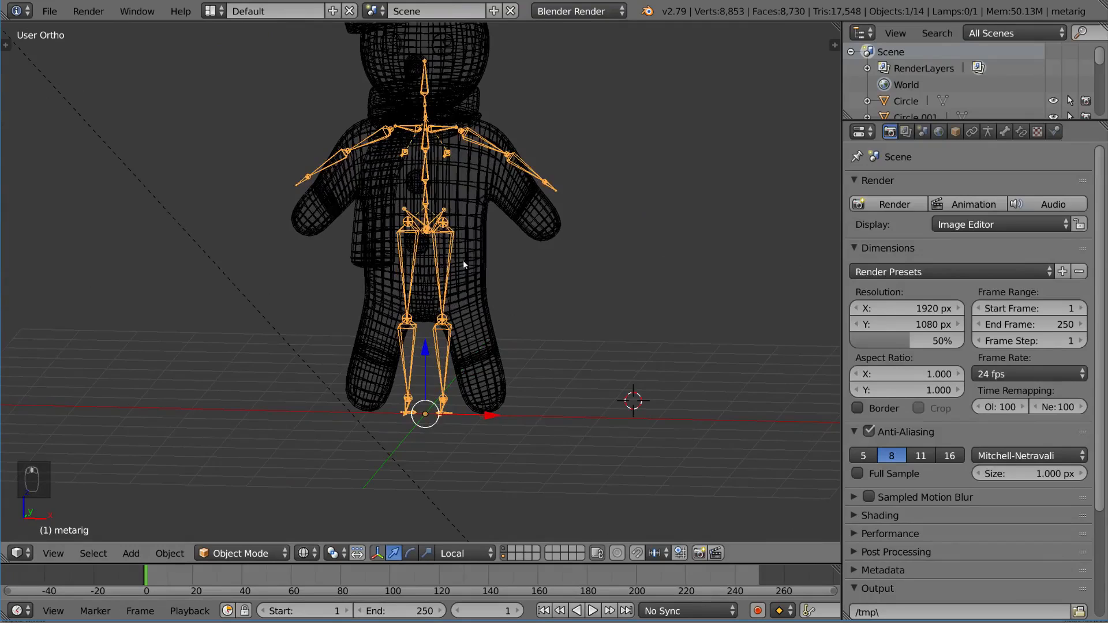
pyautogui.moveTo(464, 262); pyautogui.dragTo(470, 297, button='middle')
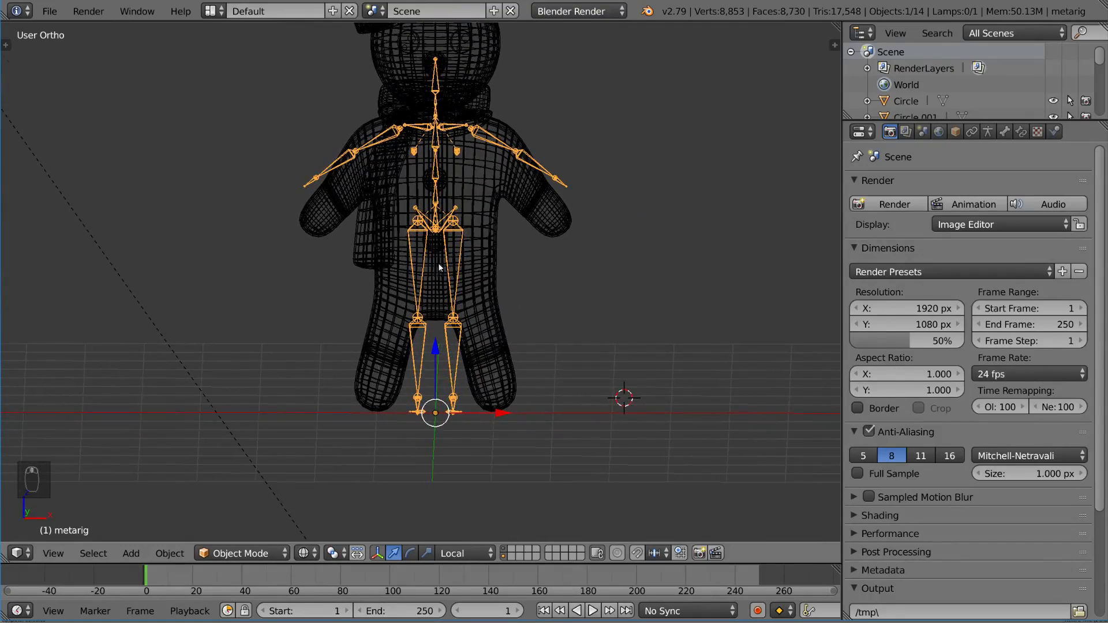
pyautogui.press('z')
pyautogui.hotkey('alt', 'z')
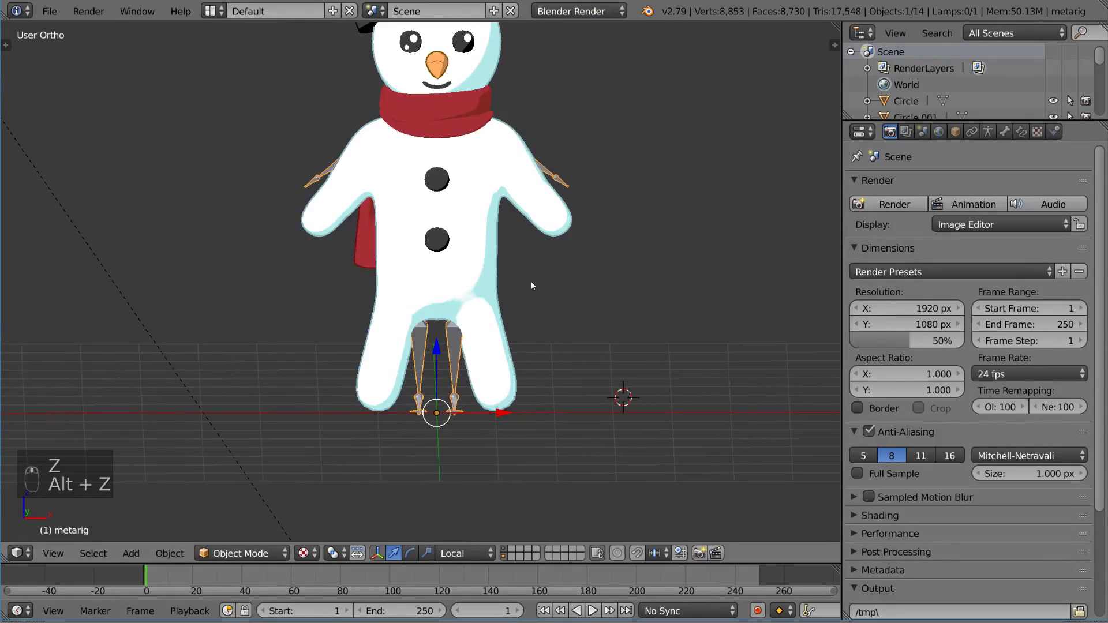
pyautogui.moveTo(531, 282)
pyautogui.mouseDown(button='middle')
pyautogui.moveTo(548, 301)
pyautogui.moveTo(483, 277)
pyautogui.moveTo(494, 292)
pyautogui.mouseUp(button='middle')
pyautogui.press('z')
pyautogui.scroll(2, 503, 282)
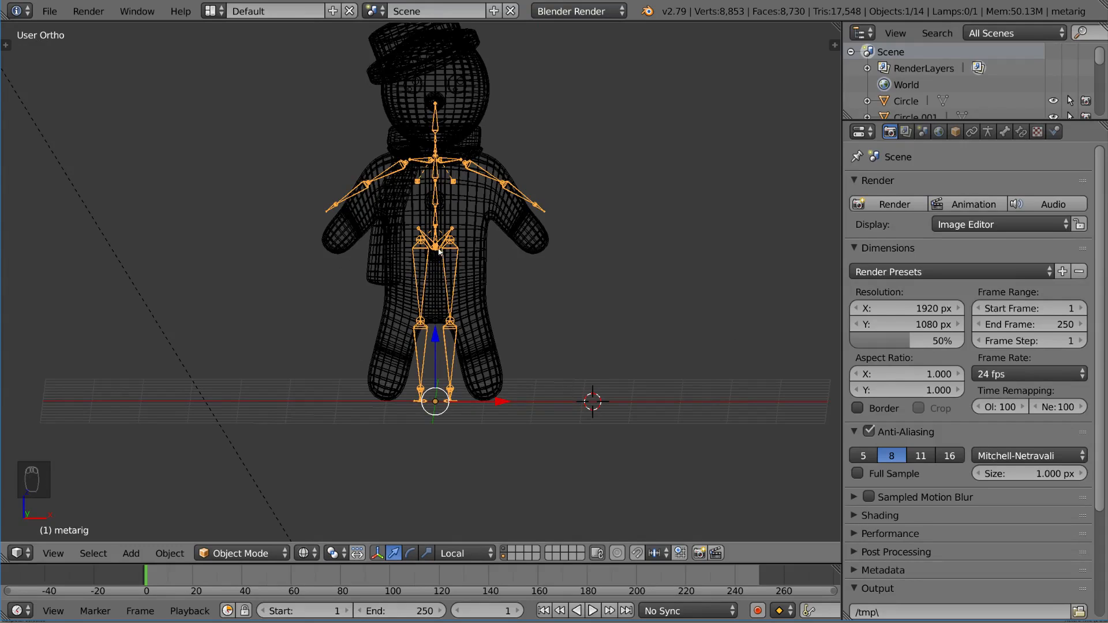
pyautogui.moveTo(430, 151); pyautogui.dragTo(561, 201, button='middle')
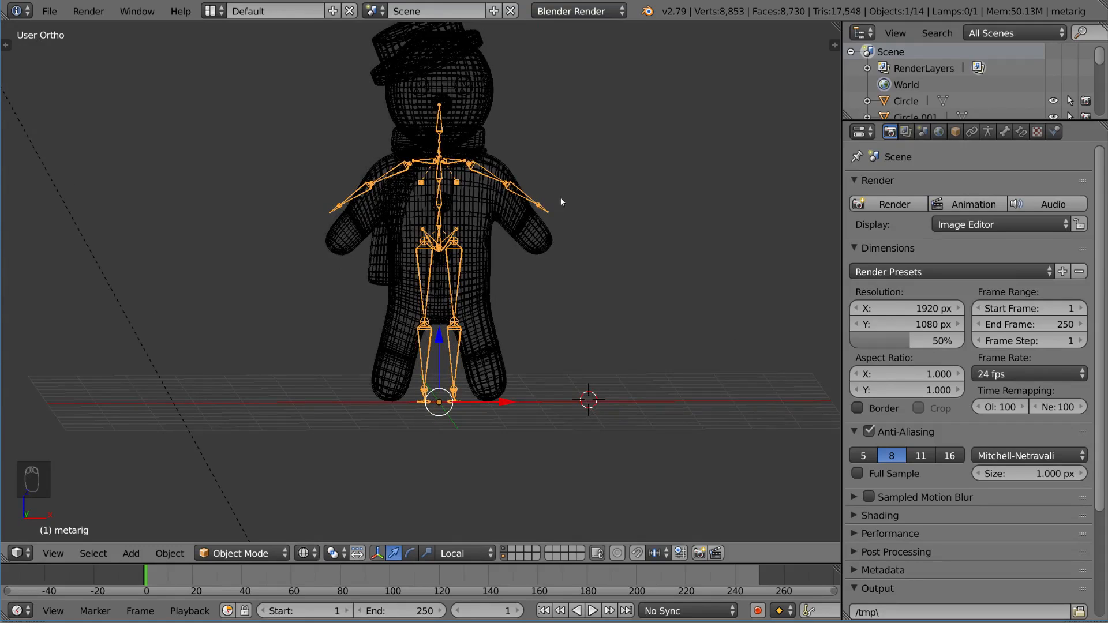
pyautogui.moveTo(560, 210); pyautogui.dragTo(442, 299, button='middle')
# Step: Put the meta-rig in Edit Mode with no bones selected and enable X-Axis Mirror in the armature options
pyautogui.press('Tab')
pyautogui.press('a')
pyautogui.press('a')
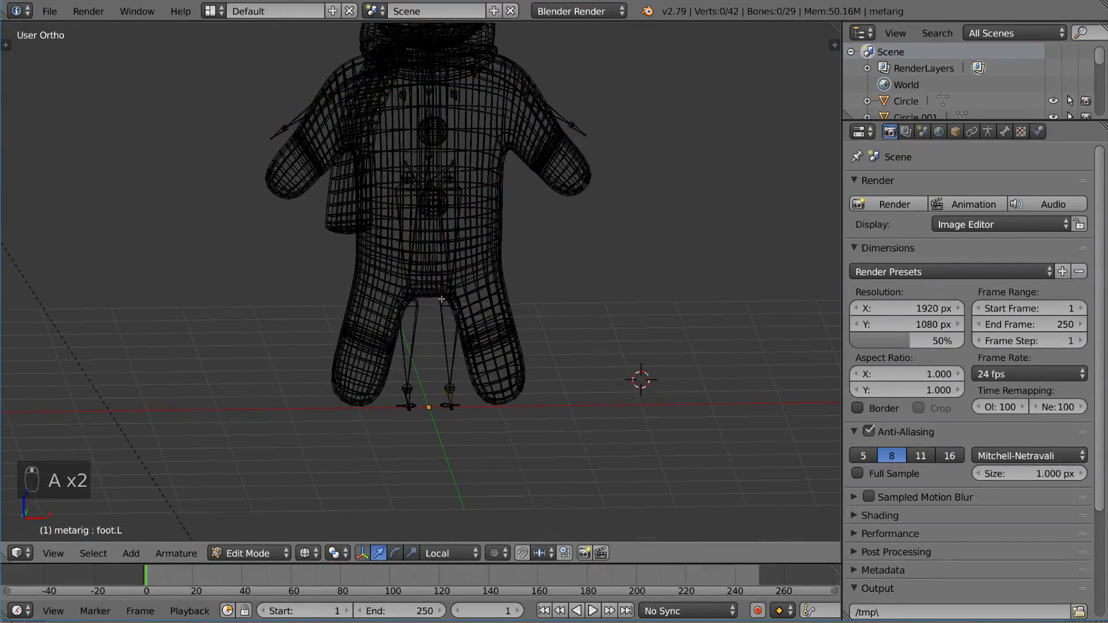
pyautogui.press('t')
pyautogui.click(9, 97)
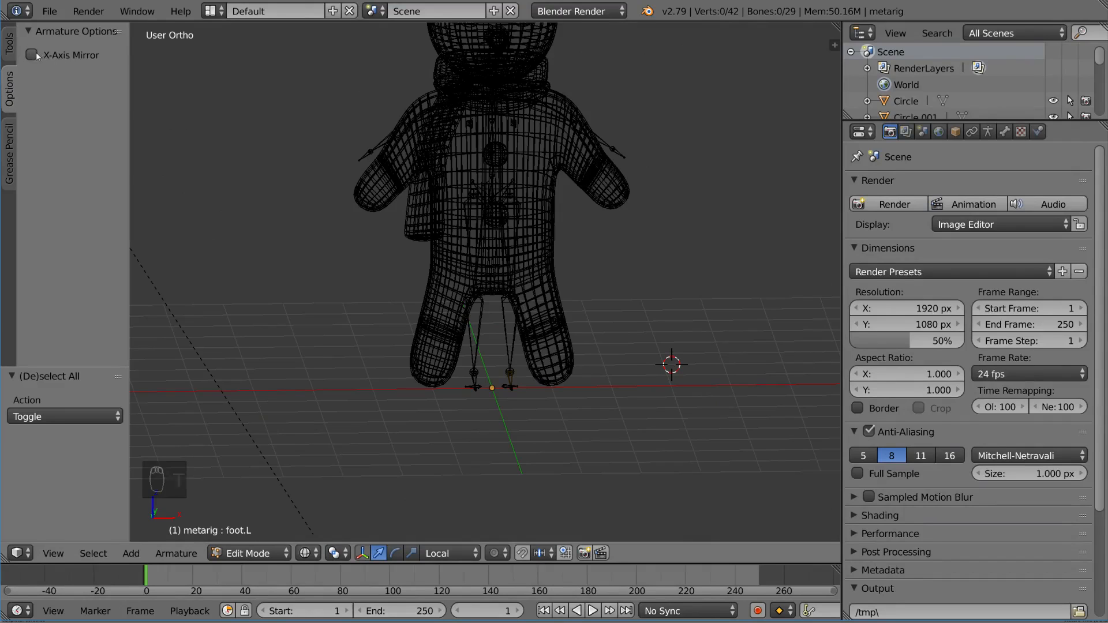
# Step: Select the left lower-leg bones from knee to foot and move them outward along X into the snowman's leg
pyautogui.press('a')
pyautogui.moveTo(450, 288); pyautogui.dragTo(484, 292, button='middle')
pyautogui.press('a')
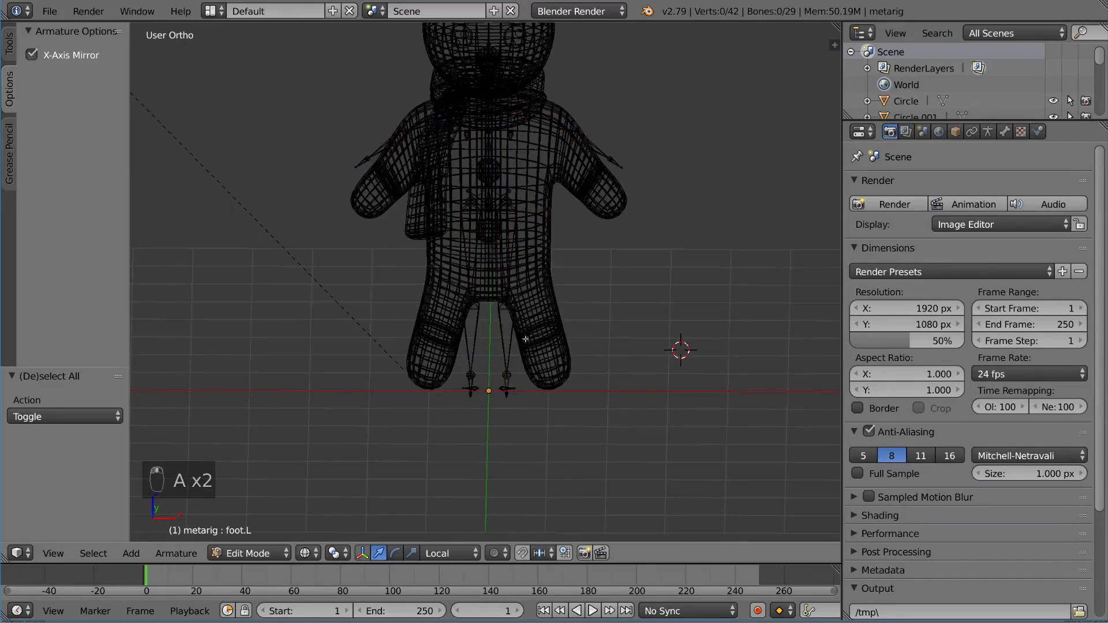
pyautogui.press('b')
pyautogui.moveTo(483, 291); pyautogui.dragTo(623, 471)
pyautogui.scroll(3, 623, 471)
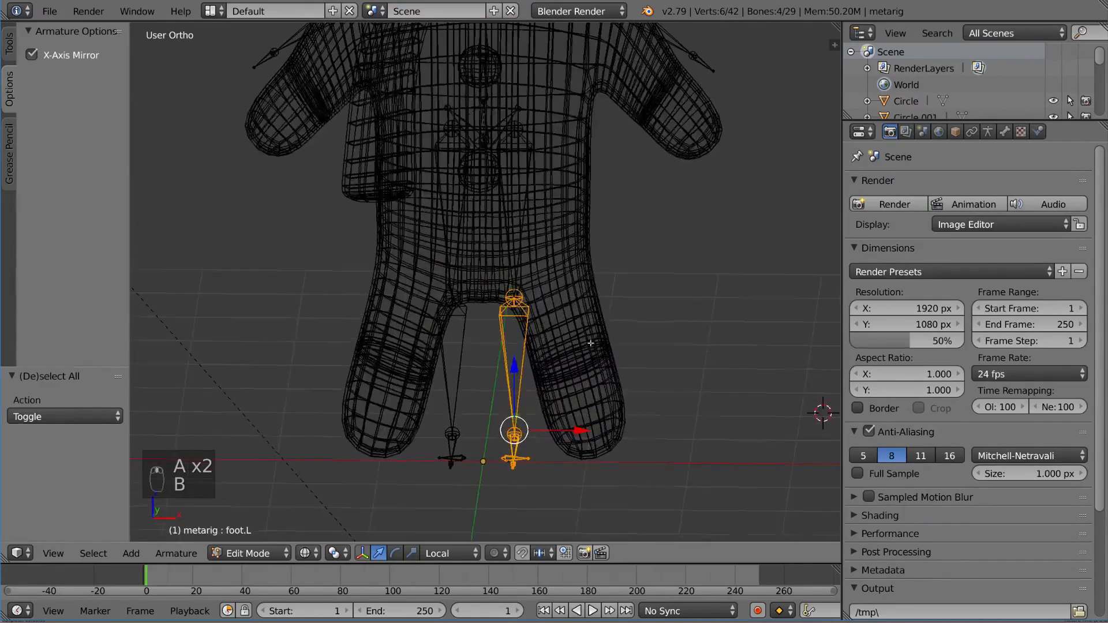
pyautogui.press('g')
pyautogui.press('x')
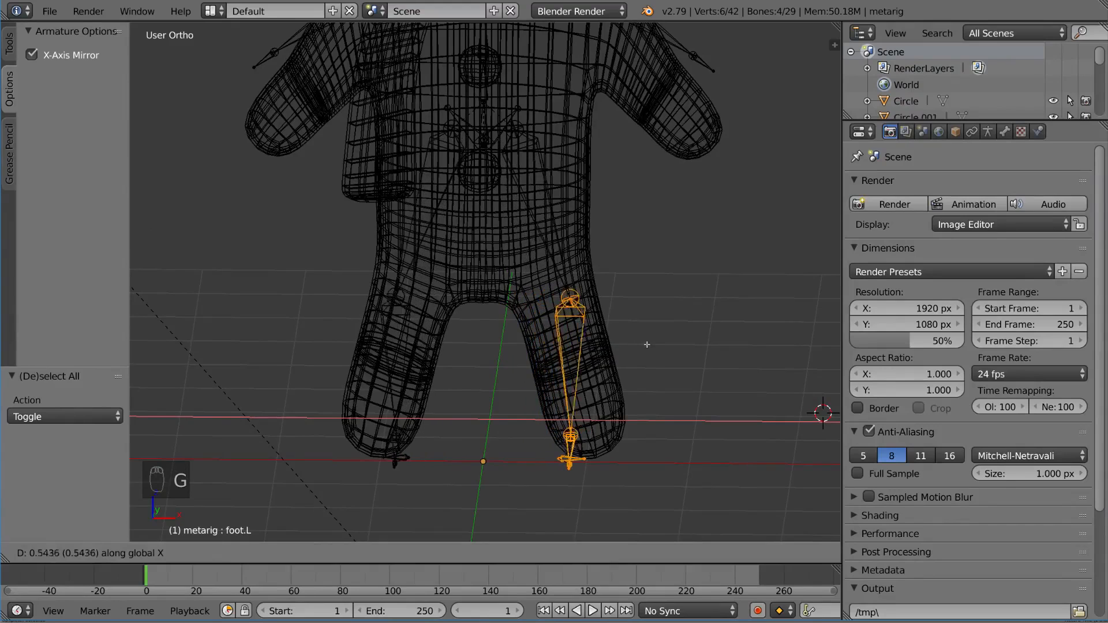
pyautogui.click(652, 345)
# Step: Select only the left knee joint and lower it along Z toward the middle of the snowman's leg
pyautogui.press('a')
pyautogui.press('c')
pyautogui.press('g')
pyautogui.press('z')
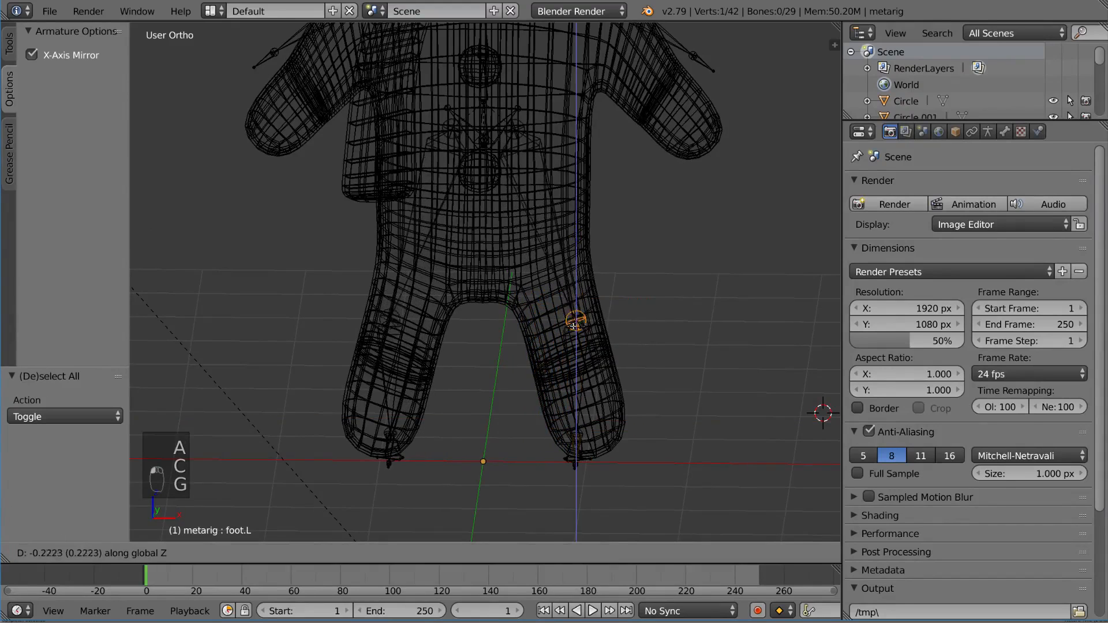
pyautogui.click(597, 359)
# Step: Select the left ankle and foot bones and shift them along X toward the end of the snowman's leg
pyautogui.keyDown('shift'); pyautogui.moveTo(598, 359); pyautogui.dragTo(567, 299, button='middle'); pyautogui.keyUp('shift')
pyautogui.moveTo(567, 299); pyautogui.dragTo(566, 291, button='middle')
pyautogui.press('a')
pyautogui.press('b')
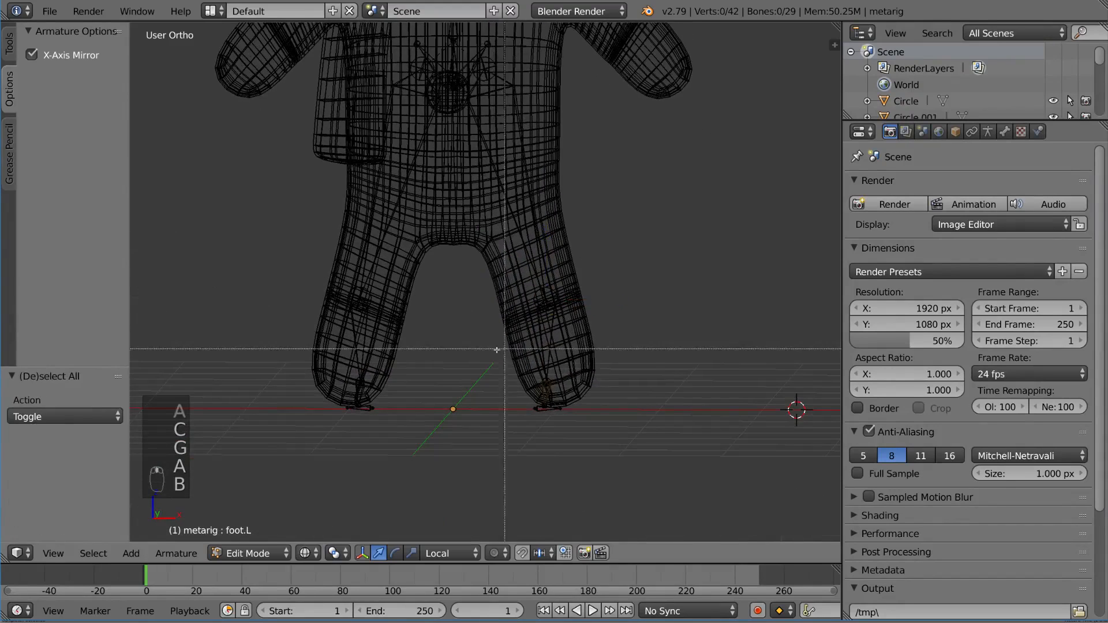
pyautogui.moveTo(493, 352); pyautogui.dragTo(583, 433)
pyautogui.scroll(2, 583, 377)
pyautogui.press('g')
pyautogui.keyDown('shift'); pyautogui.moveTo(614, 421); pyautogui.dragTo(514, 342, button='middle'); pyautogui.keyUp('shift')
pyautogui.press('x')
pyautogui.click(594, 376)
# Step: Move the left ankle joint about 0.04 units along negative X to centre it in the leg
pyautogui.press('a')
pyautogui.press('c')
pyautogui.scroll(2, 514, 341)
pyautogui.press('g')
pyautogui.press('x')
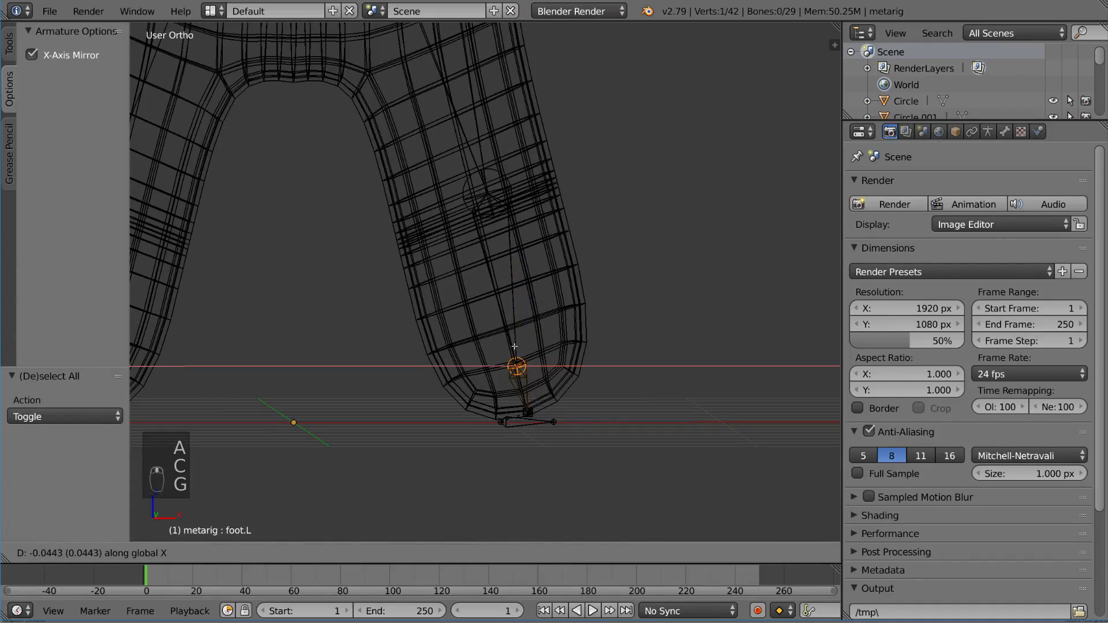
pyautogui.click(514, 346)
# Step: Reposition the left knee joint by about -0.03 units in X and -0.075 units in Z, onto the leg's dense edge loops
pyautogui.keyDown('shift'); pyautogui.moveTo(534, 290); pyautogui.dragTo(531, 393, button='middle'); pyautogui.keyUp('shift')
pyautogui.press('a')
pyautogui.press('a')
pyautogui.press('a')
pyautogui.press('a')
pyautogui.press('c')
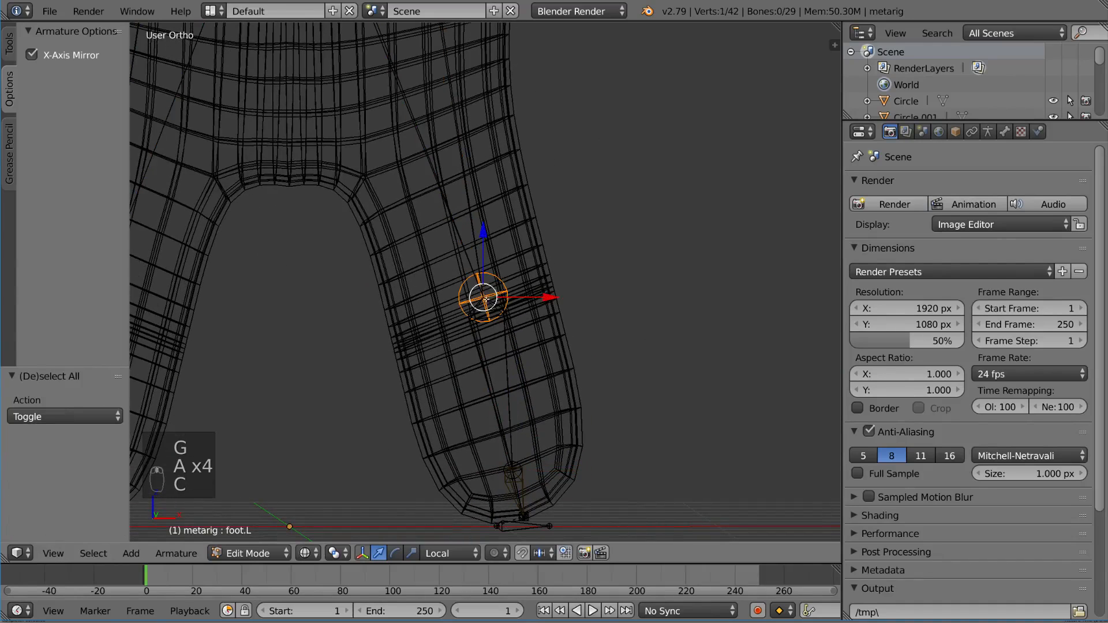
pyautogui.scroll(4, 483, 297)
pyautogui.press('g')
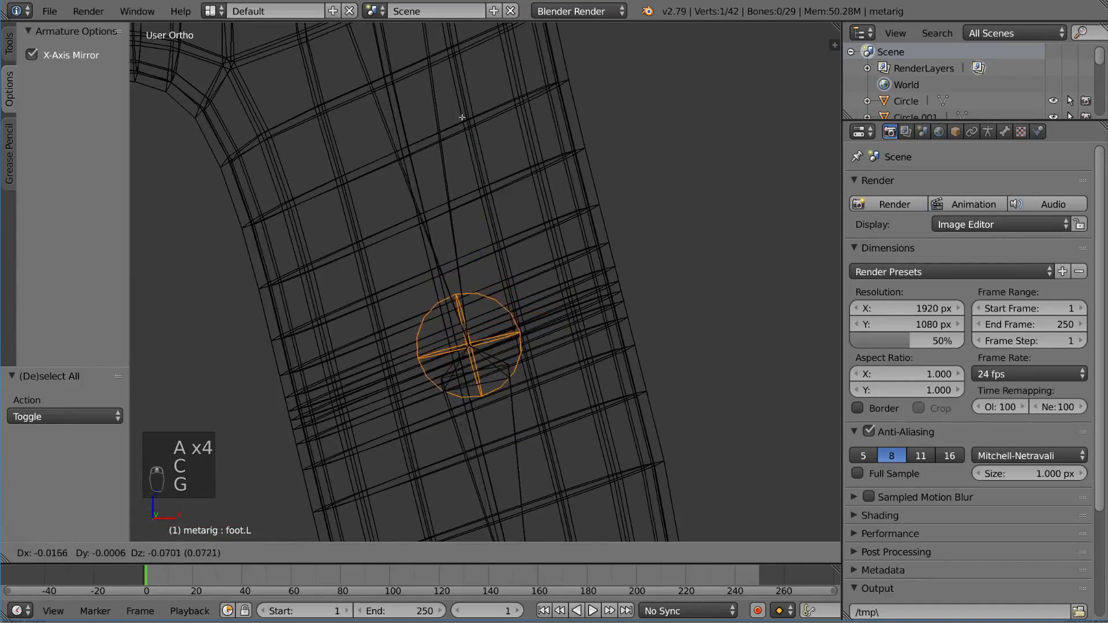
pyautogui.click(463, 122)
# Step: Select the left hand bone outside the arm mesh and move it down into the tip of the snowman's arm
pyautogui.scroll(-3, 395, 362)
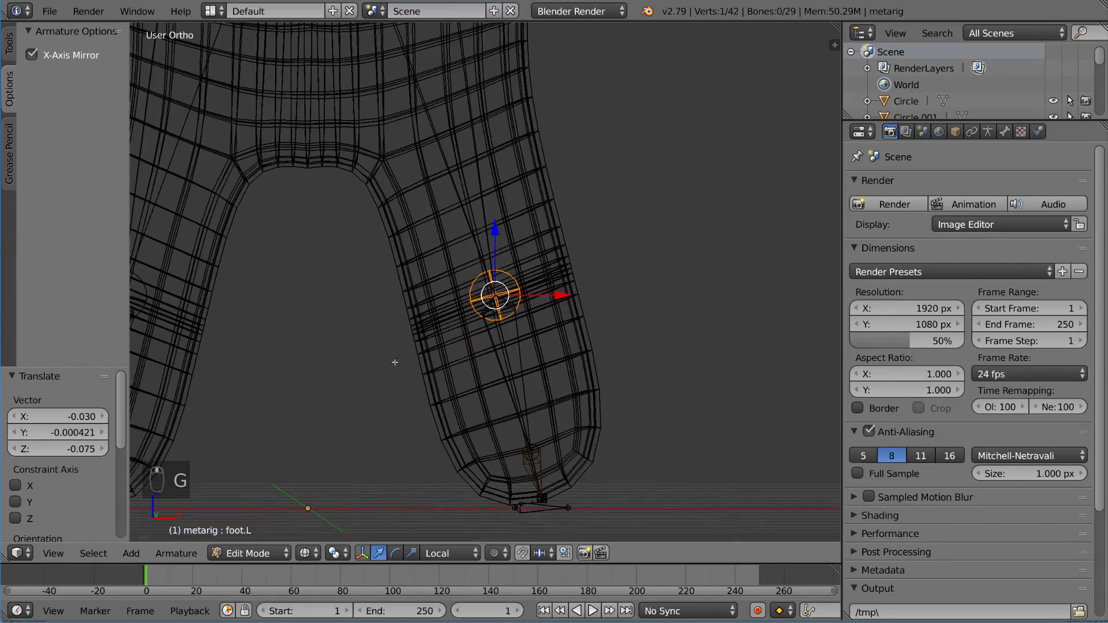
pyautogui.scroll(-3, 422, 315)
pyautogui.keyDown('shift'); pyautogui.moveTo(429, 293); pyautogui.dragTo(417, 314, button='middle'); pyautogui.keyUp('shift')
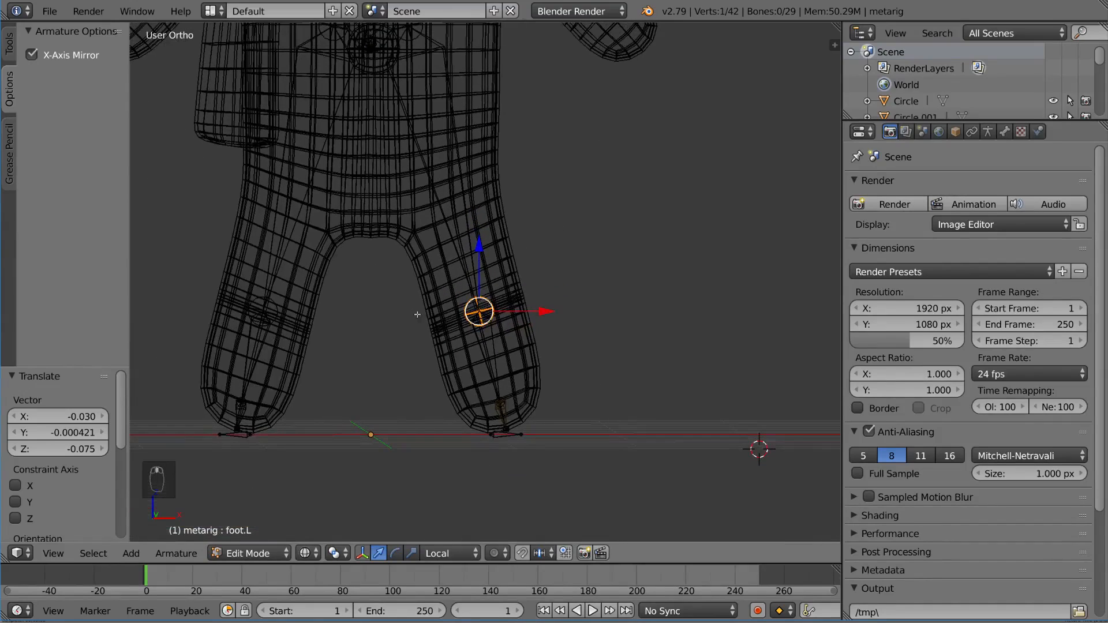
pyautogui.keyDown('shift'); pyautogui.moveTo(563, 223); pyautogui.dragTo(566, 304, button='middle'); pyautogui.keyUp('shift')
pyautogui.keyDown('shift'); pyautogui.moveTo(557, 249); pyautogui.dragTo(562, 327, button='middle'); pyautogui.keyUp('shift')
pyautogui.scroll(-2, 571, 339)
pyautogui.keyDown('shift'); pyautogui.moveTo(571, 273); pyautogui.dragTo(537, 325, button='middle'); pyautogui.keyUp('shift')
pyautogui.scroll(2, 578, 305)
pyautogui.scroll(4, 465, 266)
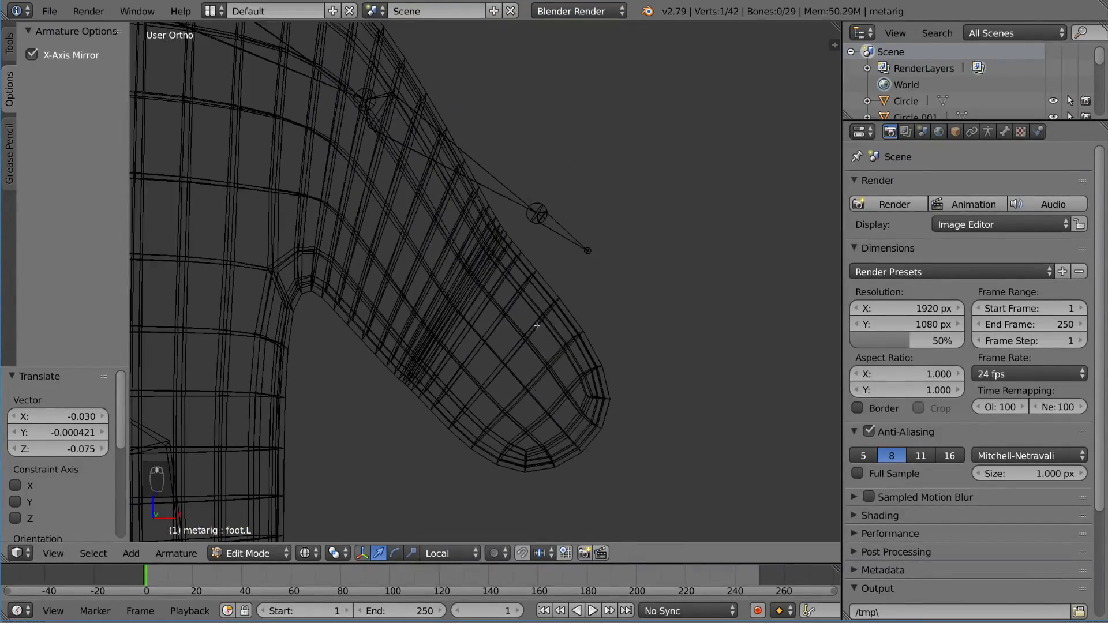
pyautogui.press('a')
pyautogui.press('a')
pyautogui.press('a')
pyautogui.press('a')
pyautogui.press('c')
pyautogui.click(545, 218)
pyautogui.rightClick(546, 219)
pyautogui.press('g')
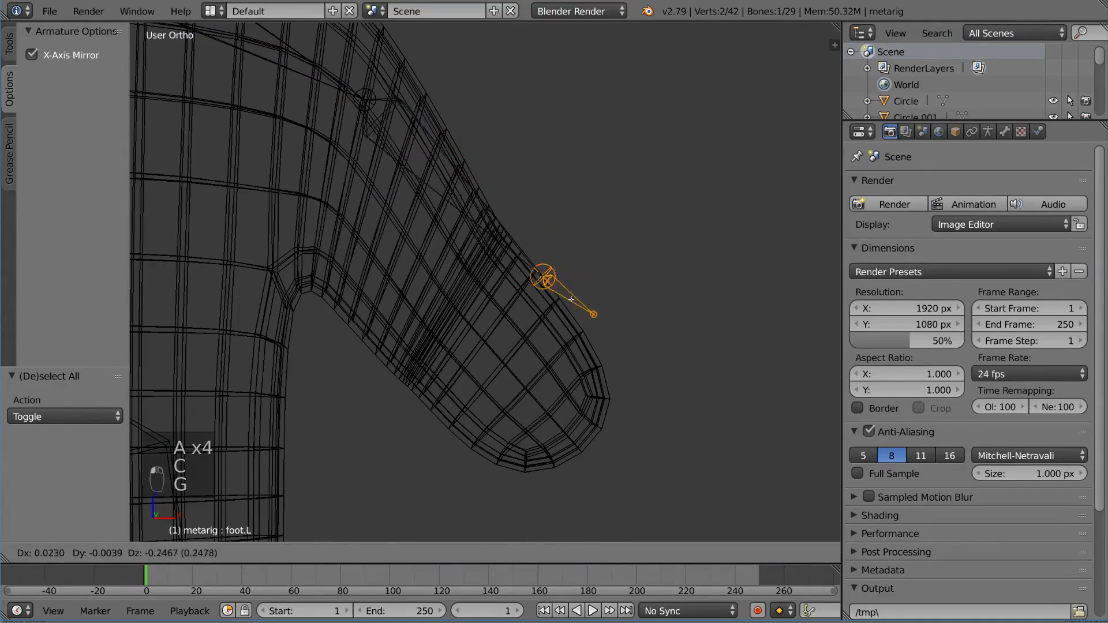
pyautogui.click(557, 408)
# Step: Rotate the left hand bone to follow the arm and nudge it by 0.005 units in X and -0.03 units in Z
pyautogui.press('r')
pyautogui.click(628, 399)
pyautogui.press('g')
pyautogui.click(630, 408)
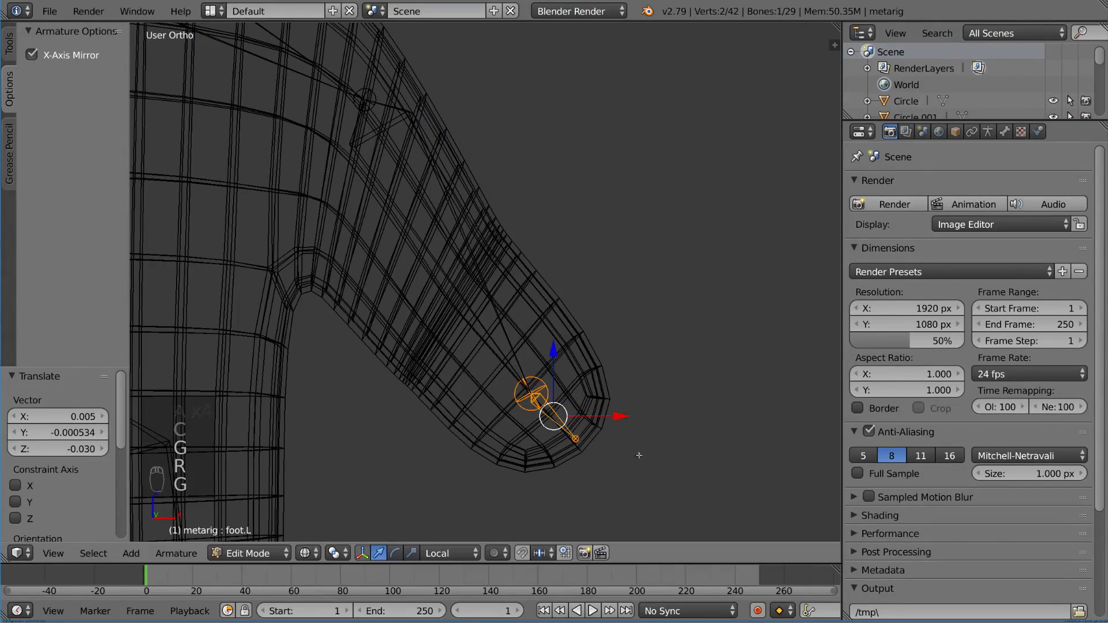
# Step: Select the left elbow joint and move it down onto the dense edge loops in the middle of the arm
pyautogui.keyDown('shift'); pyautogui.moveTo(415, 162); pyautogui.dragTo(466, 242, button='middle'); pyautogui.keyUp('shift')
pyautogui.press('a')
pyautogui.press('c')
pyautogui.click(414, 175)
pyautogui.rightClick(414, 175)
pyautogui.press('g')
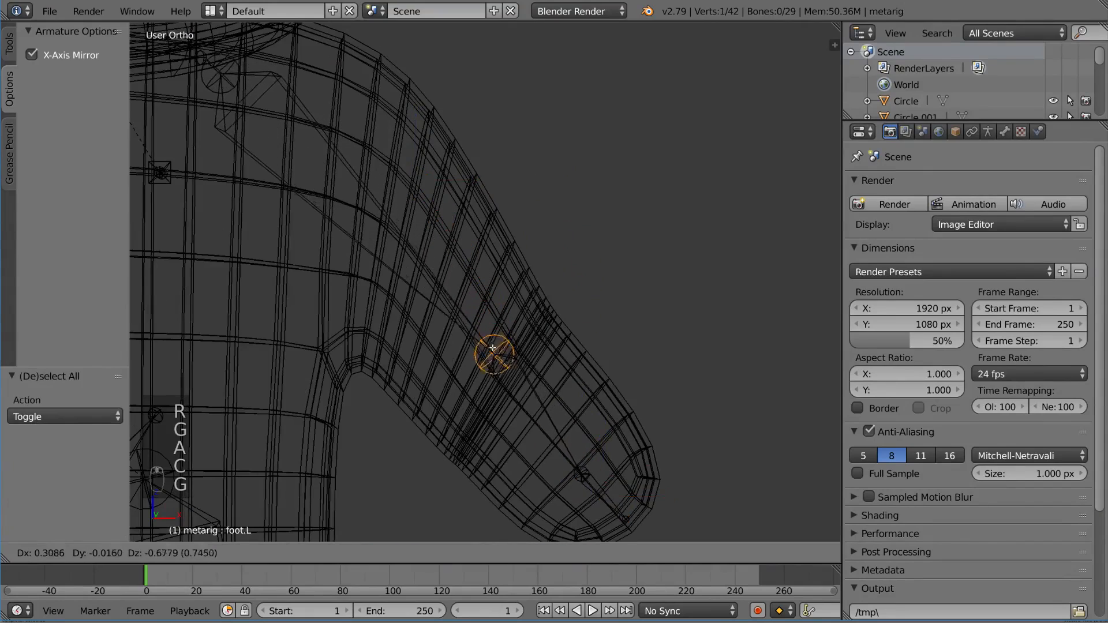
pyautogui.click(508, 383)
pyautogui.keyDown('shift'); pyautogui.moveTo(507, 383); pyautogui.dragTo(510, 309, button='middle'); pyautogui.keyUp('shift')
pyautogui.press('a')
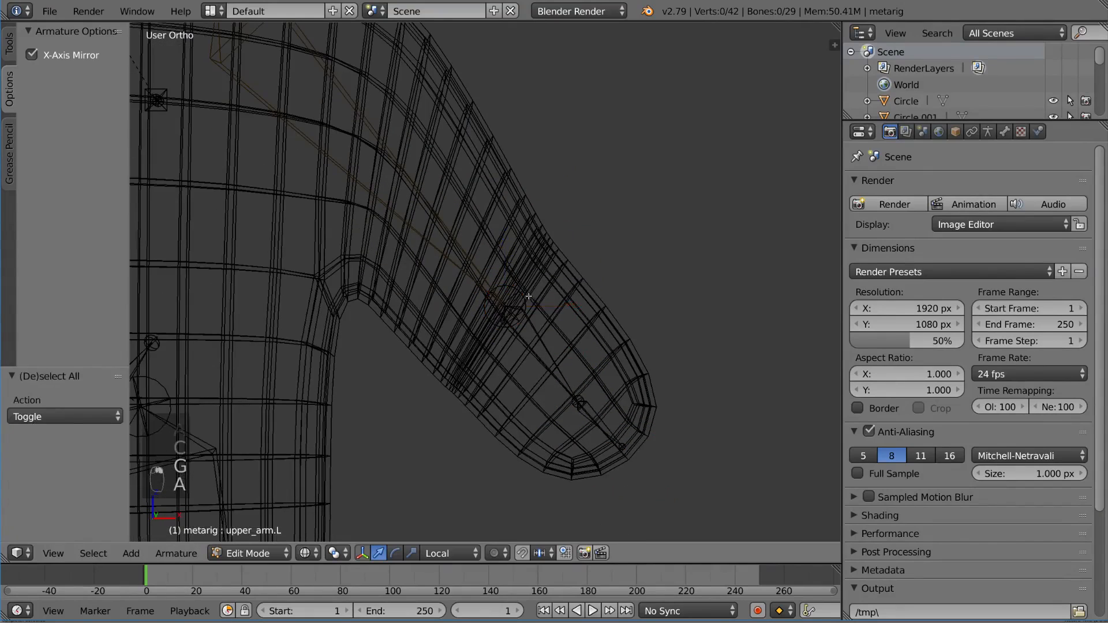
pyautogui.press('c')
pyautogui.click(503, 307)
pyautogui.rightClick(500, 306)
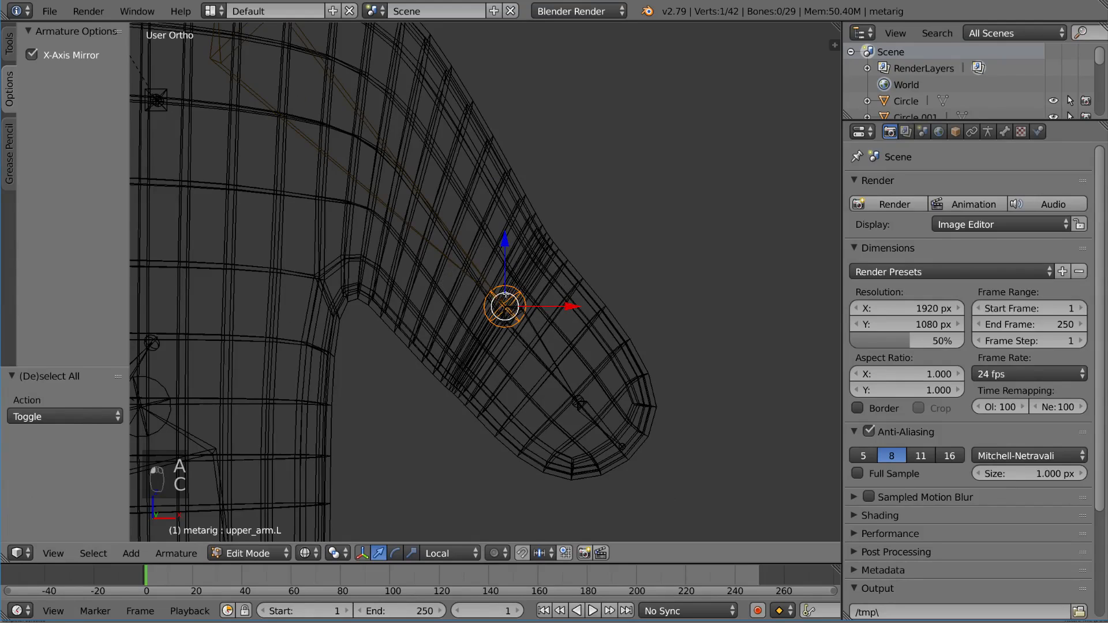
pyautogui.press('g')
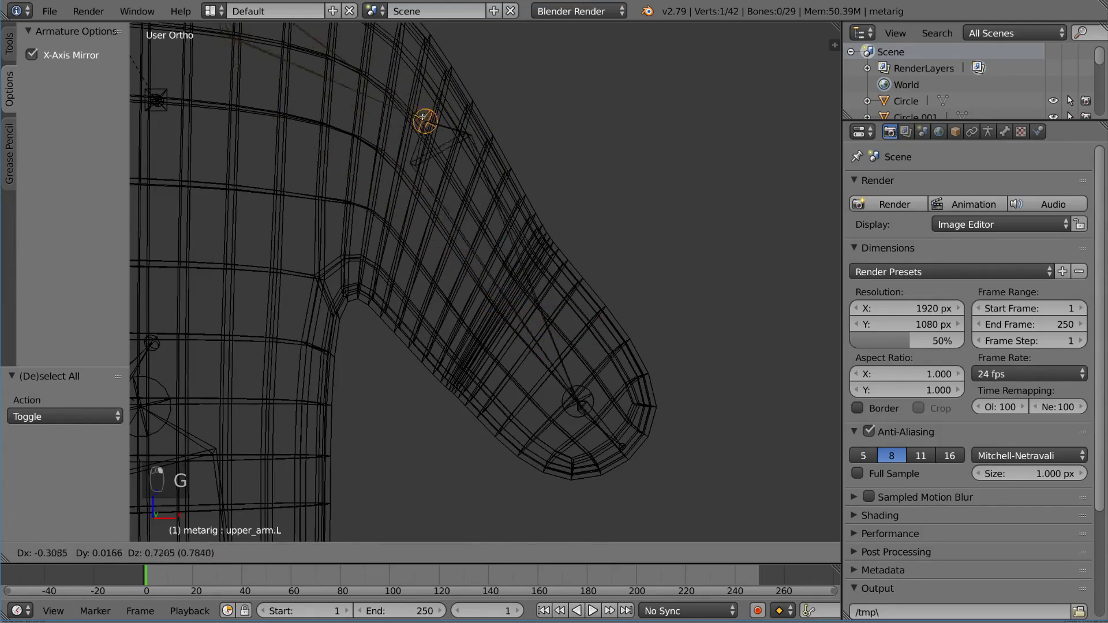
pyautogui.rightClick(432, 179)
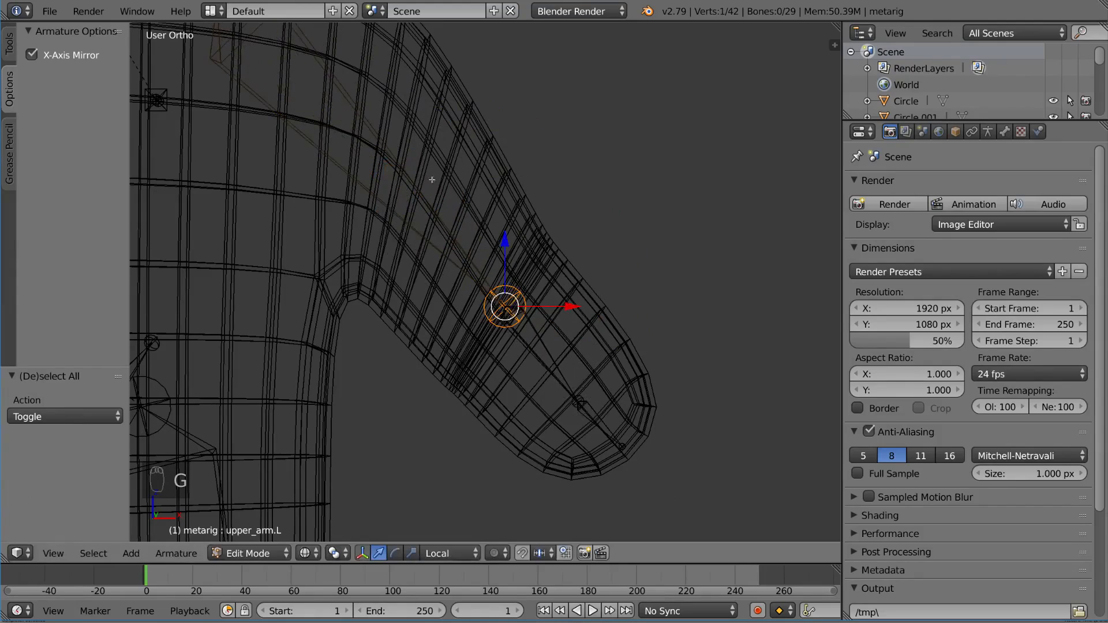
# Step: Disconnect the left forearm bone from the upper arm and try moving its elbow end separately
pyautogui.hotkey('alt', 'p')
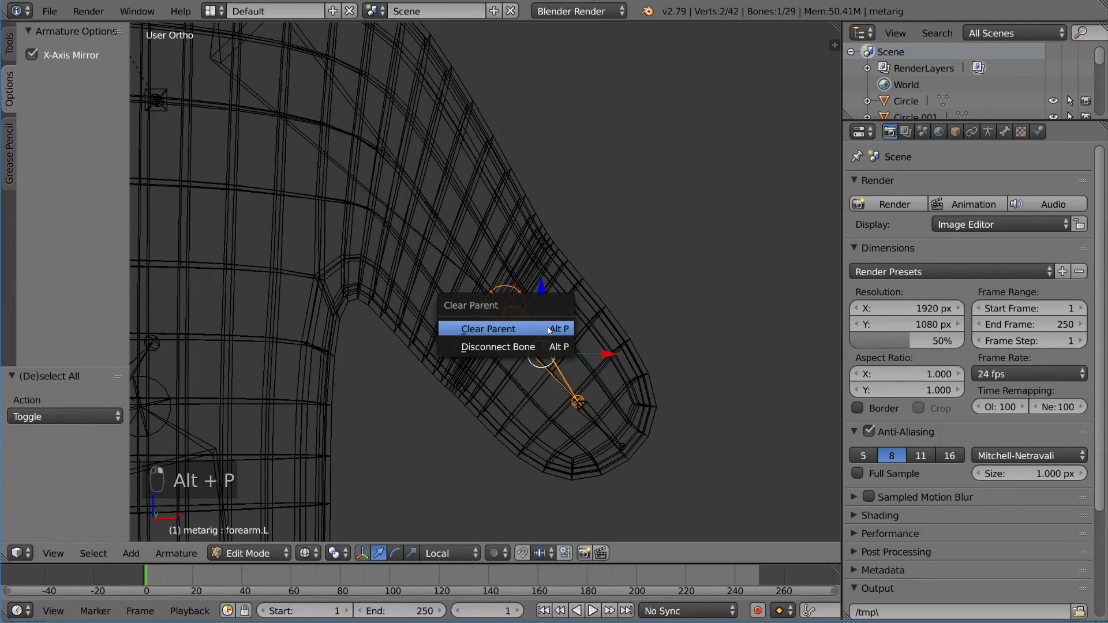
pyautogui.press('Down')
pyautogui.press('Return')
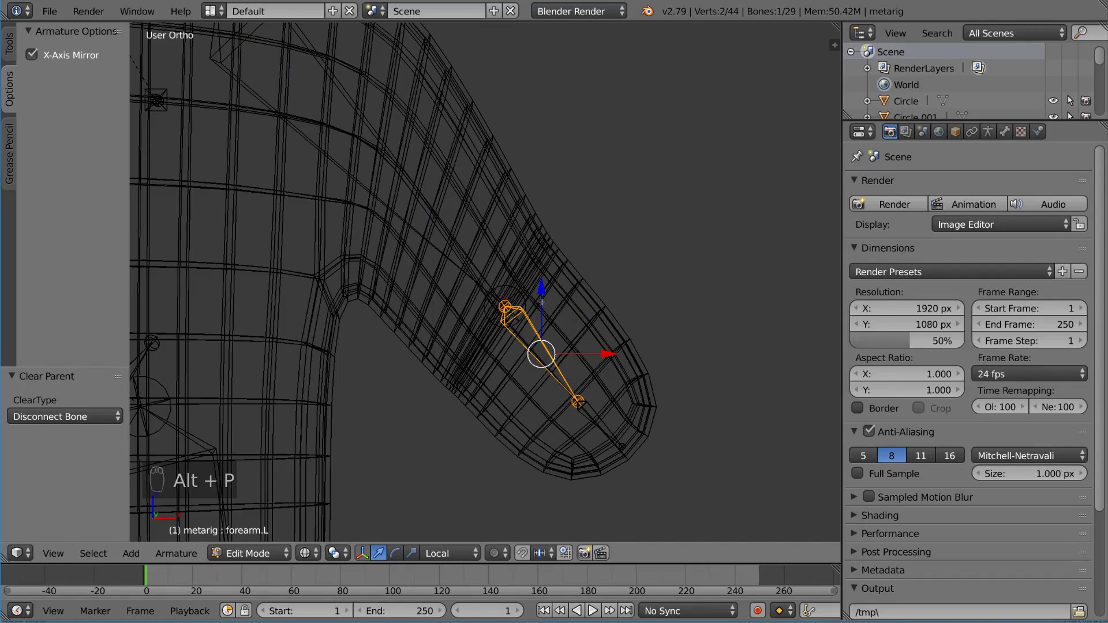
pyautogui.press('g')
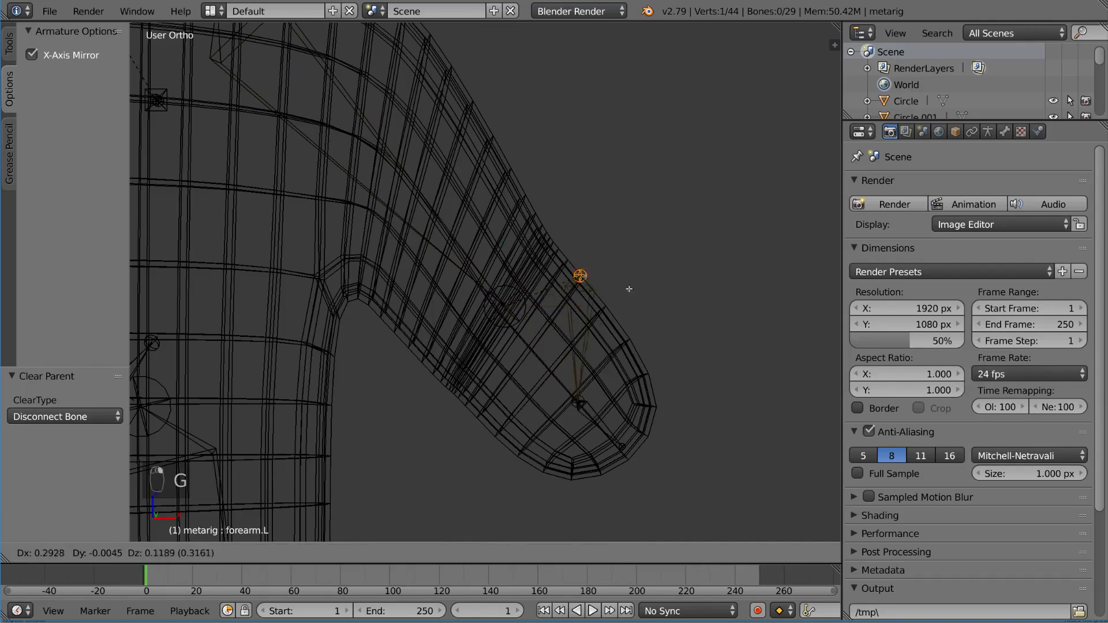
pyautogui.rightClick(536, 312)
# Step: Select both bone ends at the left elbow and move them together by about 0.005 units in X and -0.021 units in Z
pyautogui.press('a')
pyautogui.press('c')
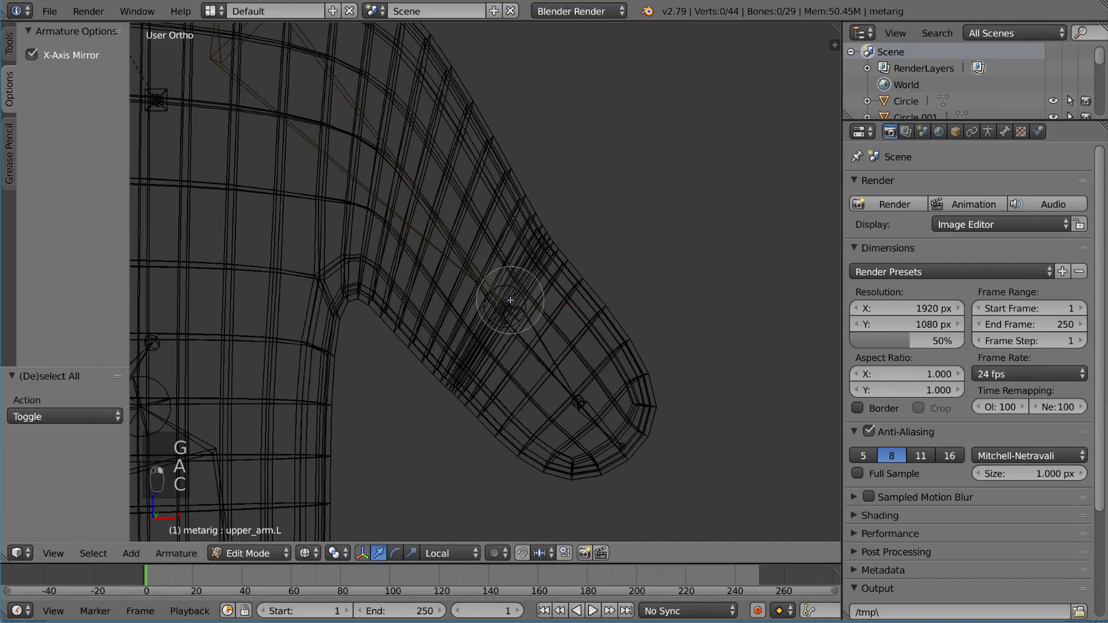
pyautogui.press('g')
pyautogui.rightClick(542, 295)
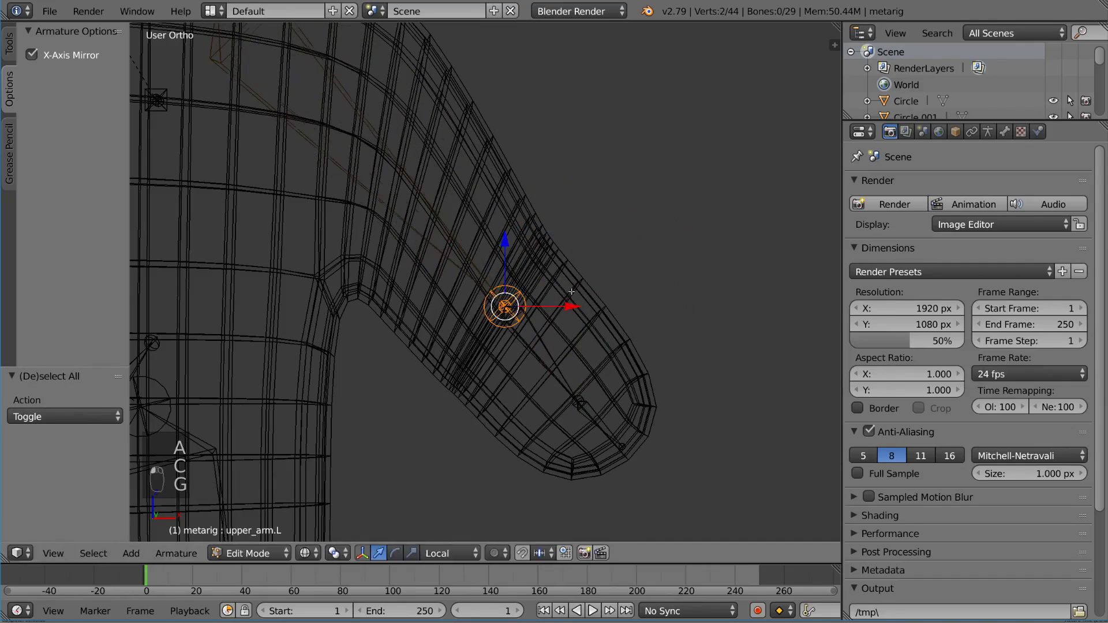
pyautogui.press('g')
pyautogui.click(558, 313)
# Step: Parent the left forearm bone to the upper arm bone using the Connected option
pyautogui.keyDown('shift'); pyautogui.rightClick(477, 283); pyautogui.keyUp('shift')
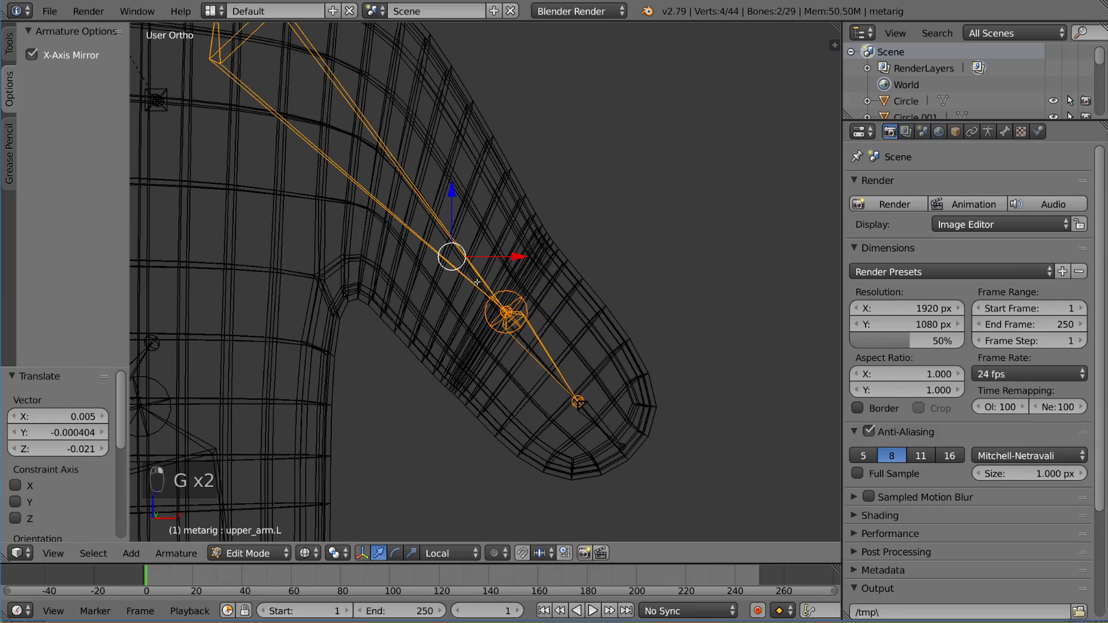
pyautogui.hotkey('ctrl', 'p')
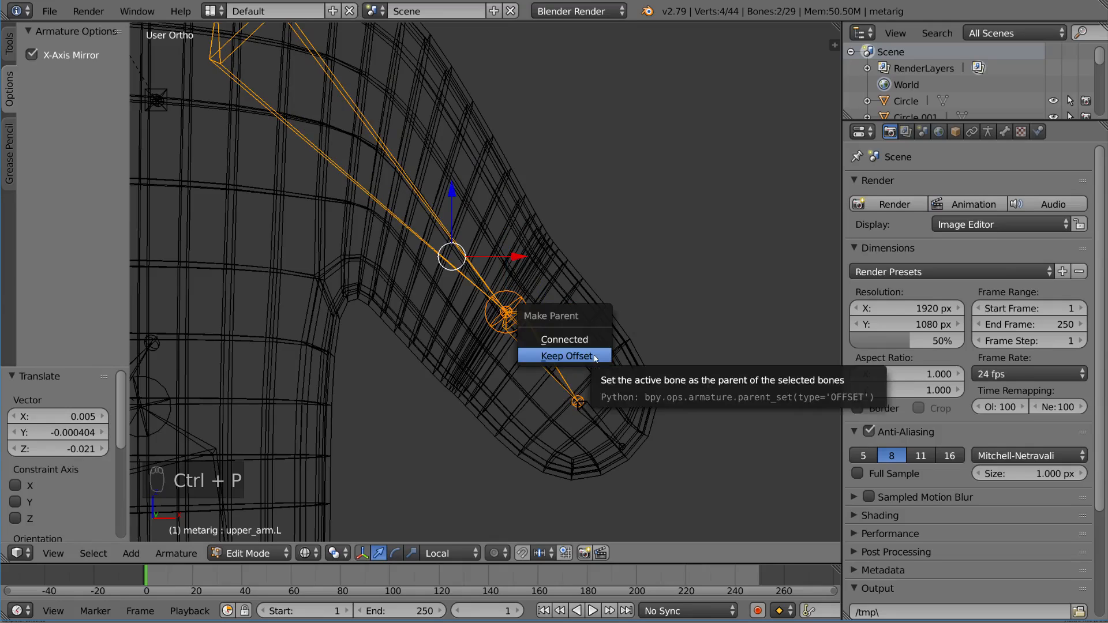
pyautogui.press('c')
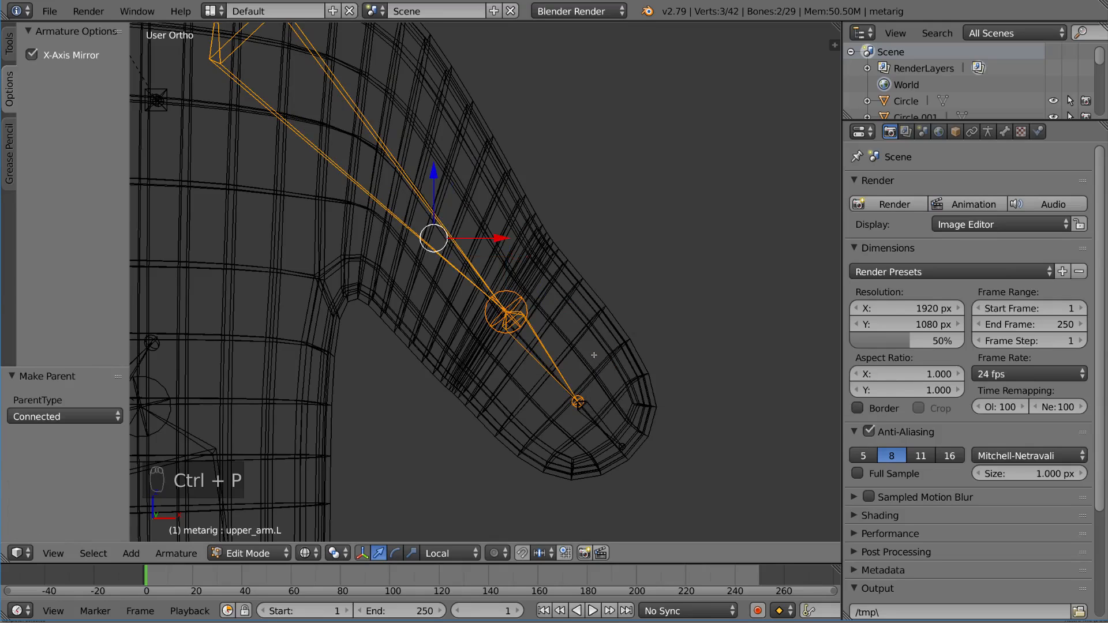
# Step: Select the left elbow joint and move it slightly further down within the arm's dense edge loops
pyautogui.rightClick(542, 335)
pyautogui.rightClick(506, 315)
pyautogui.press('g')
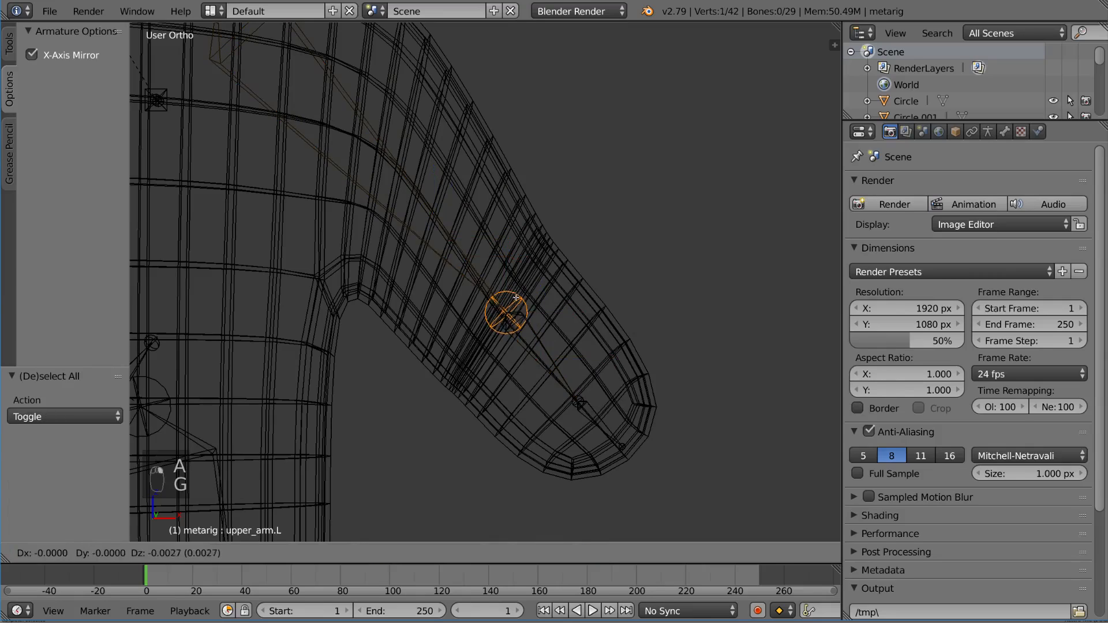
pyautogui.click(505, 320)
# Step: Move the shoulder-side end of the left upper arm bone outward and slightly down to where the snowman's arm begins
pyautogui.keyDown('shift'); pyautogui.moveTo(406, 126); pyautogui.dragTo(571, 369, button='middle'); pyautogui.keyUp('shift')
pyautogui.press('a')
pyautogui.press('a')
pyautogui.press('a')
pyautogui.press('a')
pyautogui.rightClick(391, 248)
pyautogui.press('g')
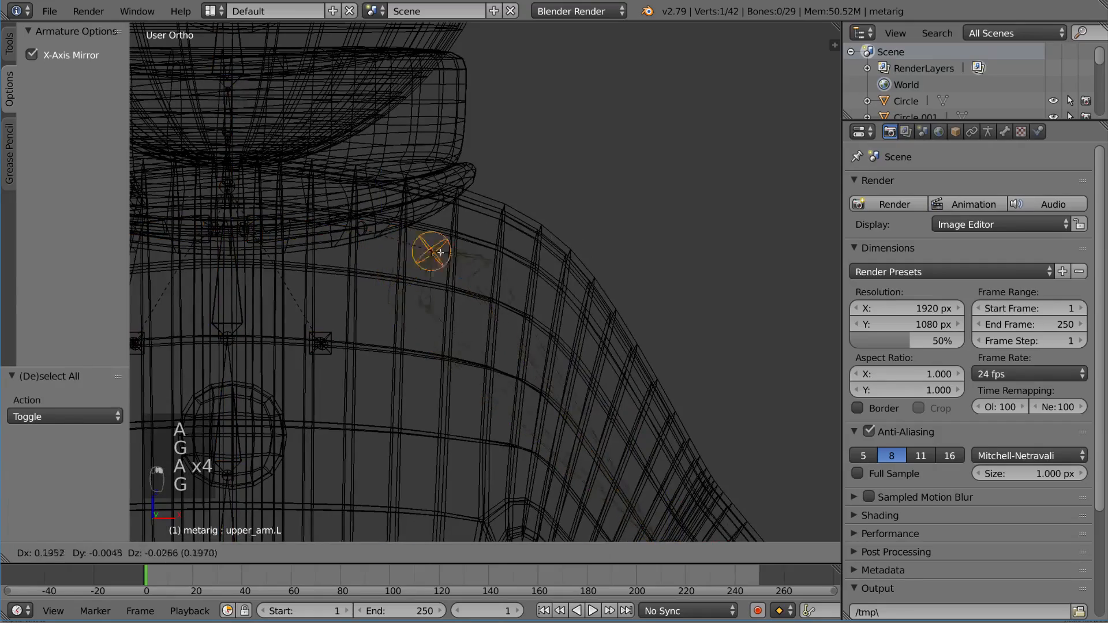
pyautogui.click(532, 281)
# Step: Move the outer end of shoulder.L by about 0.387 in X, -0.009 in Y and -0.037 in Z toward the upper arm
pyautogui.keyDown('shift'); pyautogui.moveTo(533, 281); pyautogui.dragTo(663, 304, button='middle'); pyautogui.keyUp('shift')
pyautogui.press('a')
pyautogui.press('a')
pyautogui.press('a')
pyautogui.rightClick(540, 267)
pyautogui.press('g')
pyautogui.click(585, 268)
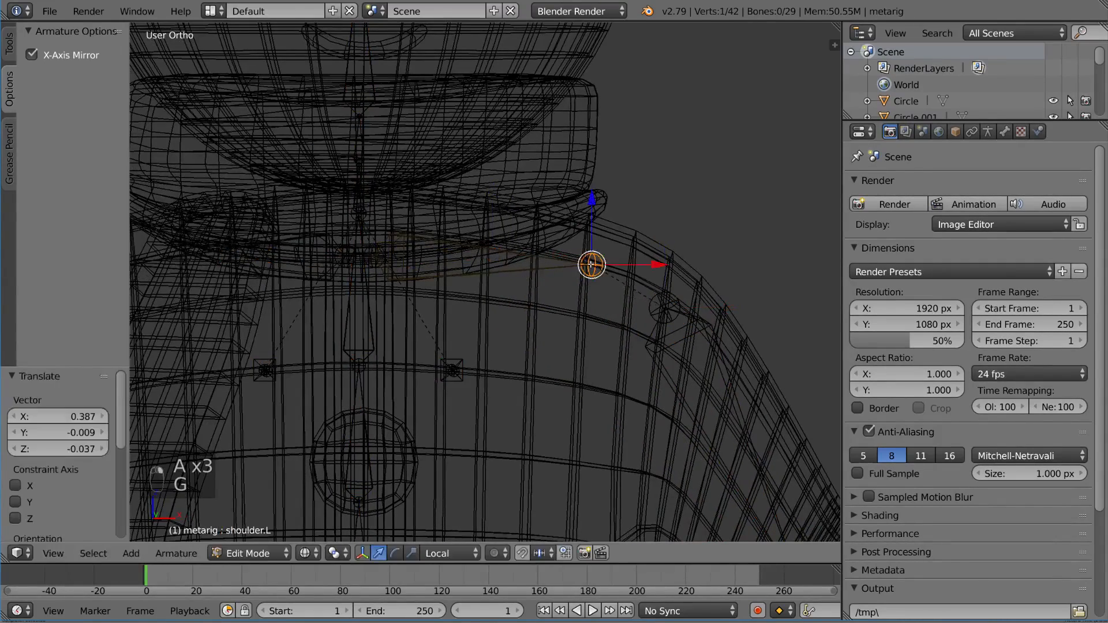
# Step: Move the inner end of shoulder.L slightly outward and down from the spine, and check it against the whole armature
pyautogui.keyDown('shift'); pyautogui.moveTo(585, 268); pyautogui.dragTo(649, 257, button='middle'); pyautogui.keyUp('shift')
pyautogui.press('a')
pyautogui.press('a')
pyautogui.press('a')
pyautogui.rightClick(442, 243)
pyautogui.press('g')
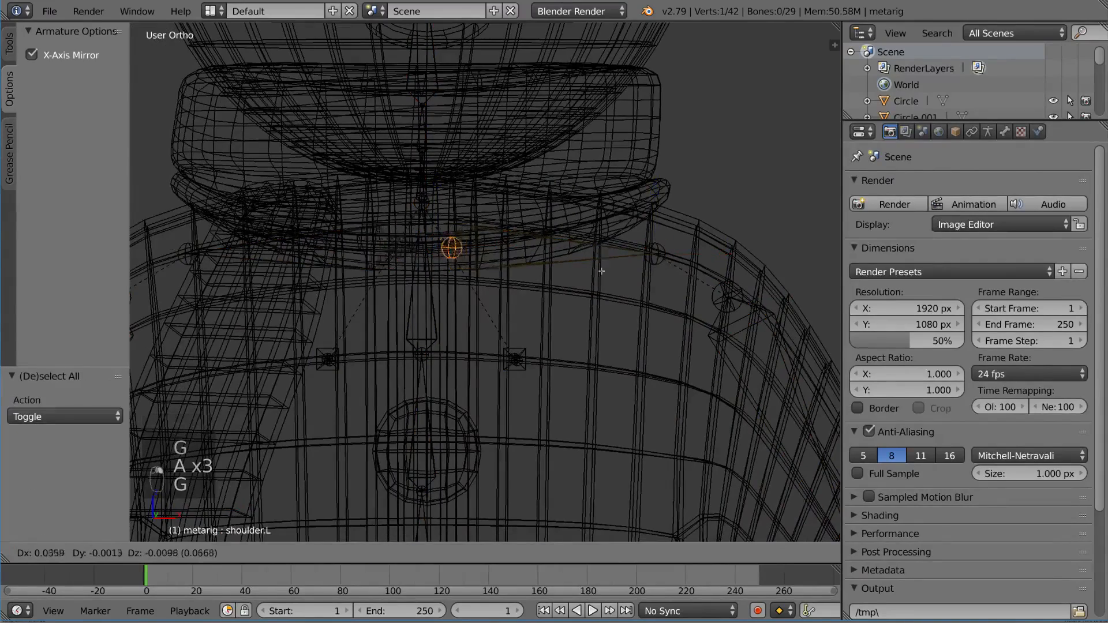
pyautogui.click(637, 259)
pyautogui.keyDown('shift'); pyautogui.moveTo(637, 259); pyautogui.dragTo(668, 238, button='middle'); pyautogui.keyUp('shift')
pyautogui.press('a')
pyautogui.press('a')
pyautogui.press('a')
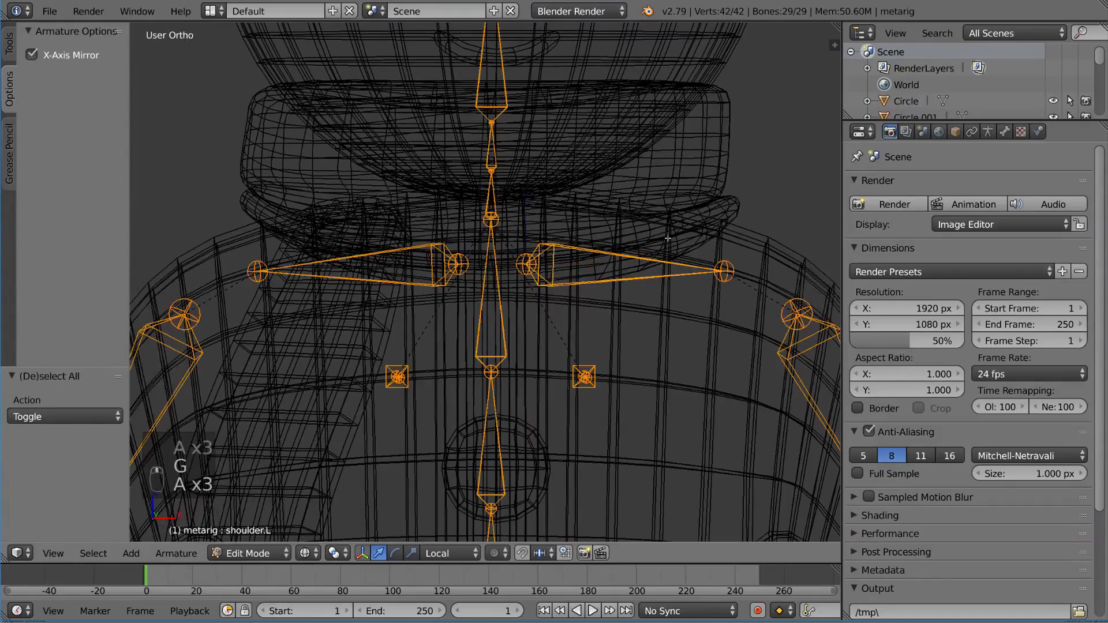
# Step: Try moving the small left chest bone by about 0.213 in X, -0.008 in Y and -0.269 in Z
pyautogui.scroll(-3, 620, 264)
pyautogui.keyDown('shift'); pyautogui.moveTo(587, 403); pyautogui.dragTo(559, 293, button='middle'); pyautogui.keyUp('shift')
pyautogui.press('a')
pyautogui.press('c')
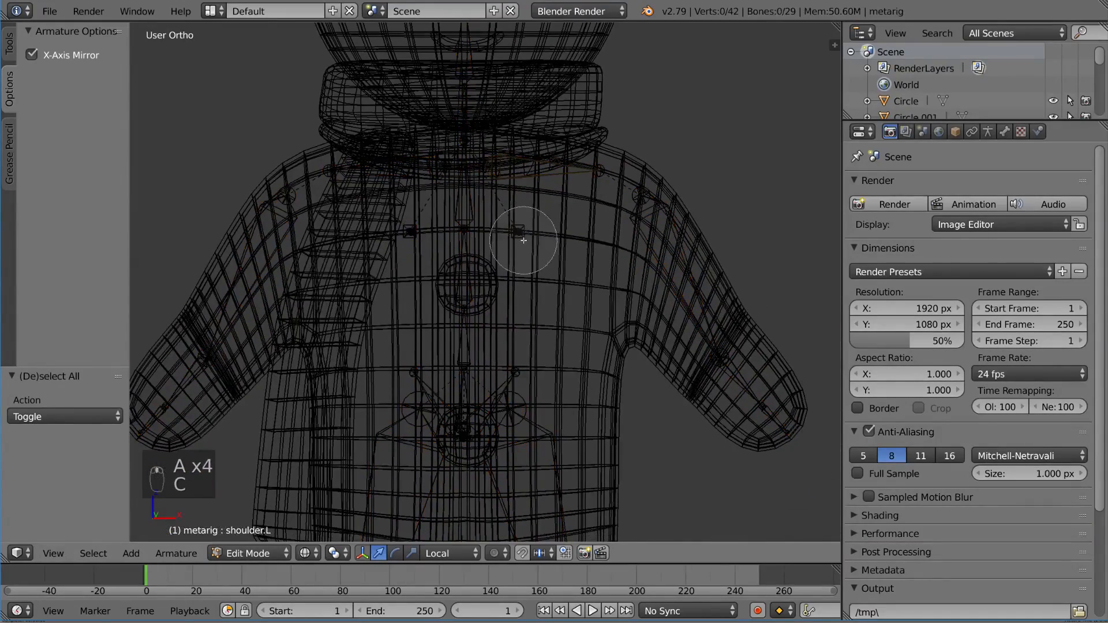
pyautogui.click(523, 226)
pyautogui.rightClick(529, 219)
pyautogui.press('g')
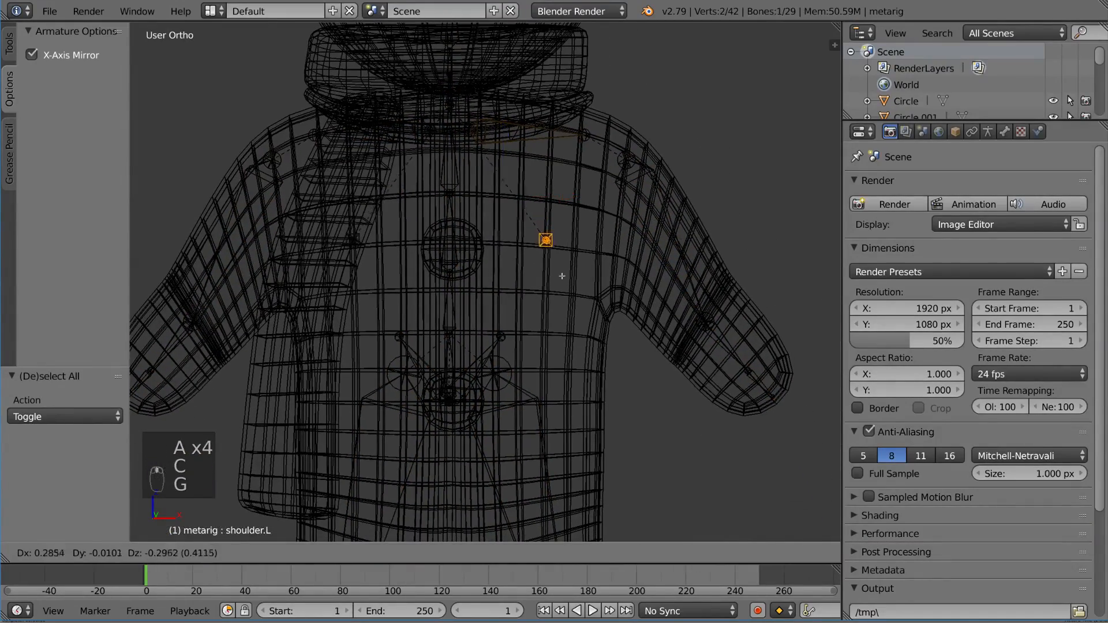
pyautogui.click(466, 233)
# Step: Delete the small left chest bone together with its mirrored counterpart
pyautogui.scroll(-2, 606, 261)
pyautogui.moveTo(606, 261); pyautogui.dragTo(549, 283, button='middle')
pyautogui.scroll(1, 505, 268)
pyautogui.press('x')
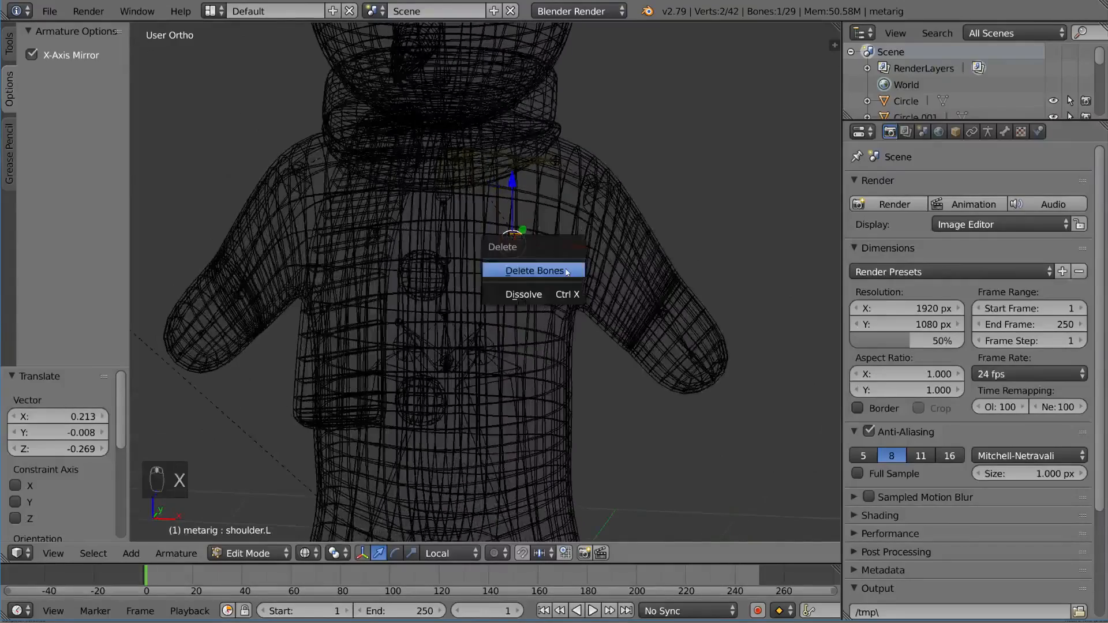
pyautogui.click(567, 271)
# Step: In front view, move the hip end of thigh.L by about 0.361 in X and -1.391 in Z to the top of the leg
pyautogui.press('KP_1')
pyautogui.press('a')
pyautogui.press('a')
pyautogui.press('a')
pyautogui.press('a')
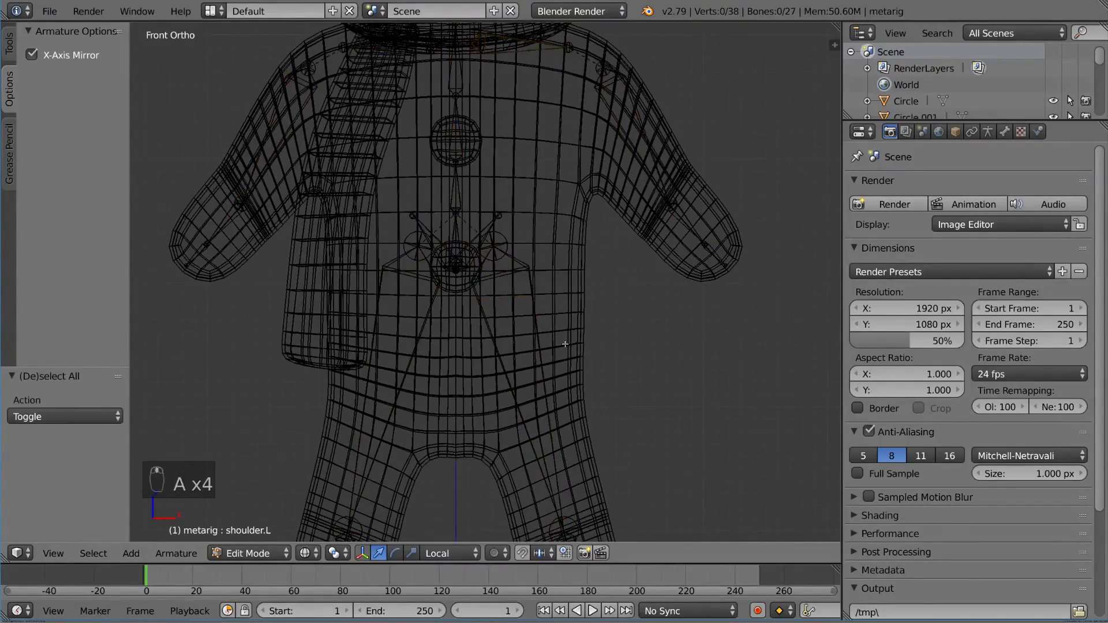
pyautogui.press('a')
pyautogui.keyDown('shift'); pyautogui.moveTo(481, 263); pyautogui.dragTo(509, 191, button='middle'); pyautogui.keyUp('shift')
pyautogui.rightClick(486, 211)
pyautogui.press('g')
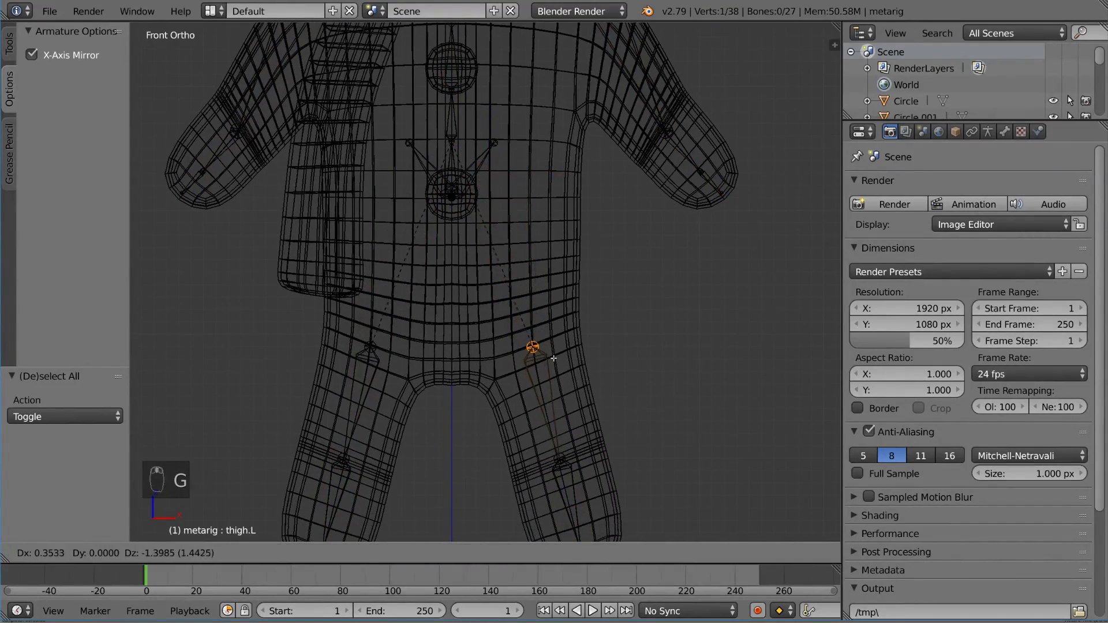
pyautogui.click(554, 358)
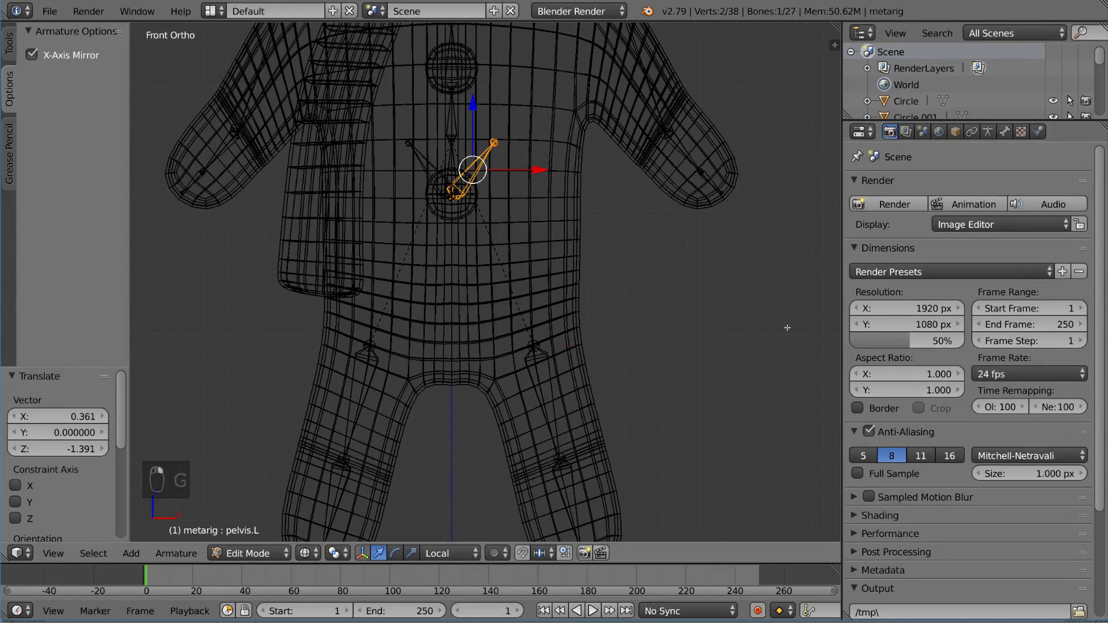
# Step: Show the selected bone's name, and move the two pelvis bones and the lowest spine bone together by -1.004 along Z
pyautogui.press('n')
pyautogui.scroll(-5, 797, 439)
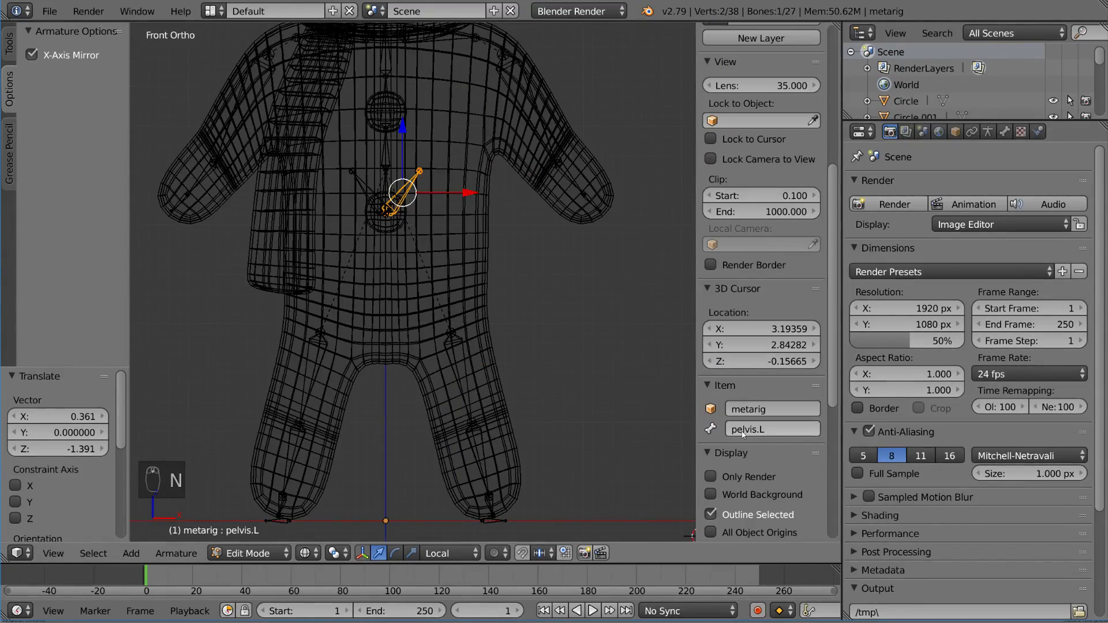
pyautogui.keyDown('shift'); pyautogui.moveTo(456, 179); pyautogui.dragTo(466, 185, button='middle'); pyautogui.keyUp('shift')
pyautogui.press('g')
pyautogui.rightClick(512, 265)
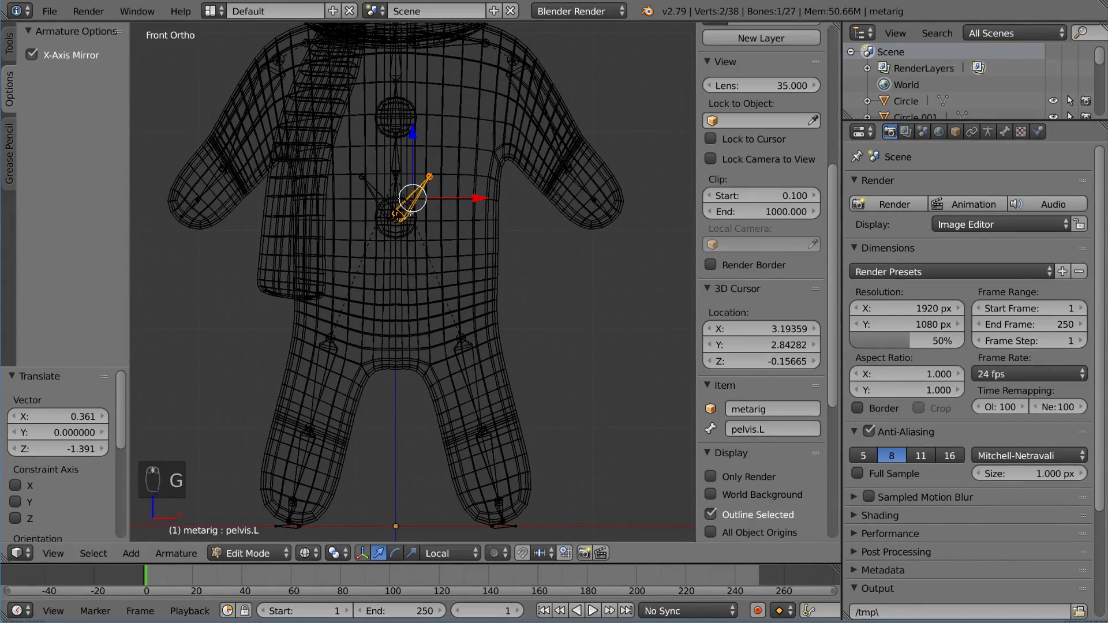
pyautogui.press('g')
pyautogui.rightClick(425, 215)
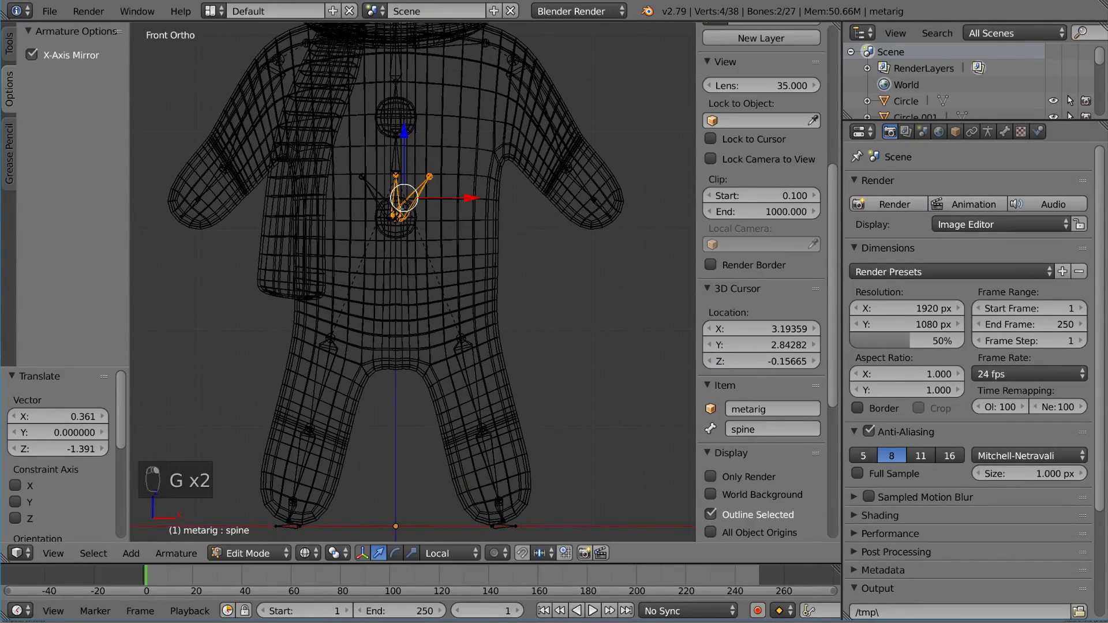
pyautogui.press('g')
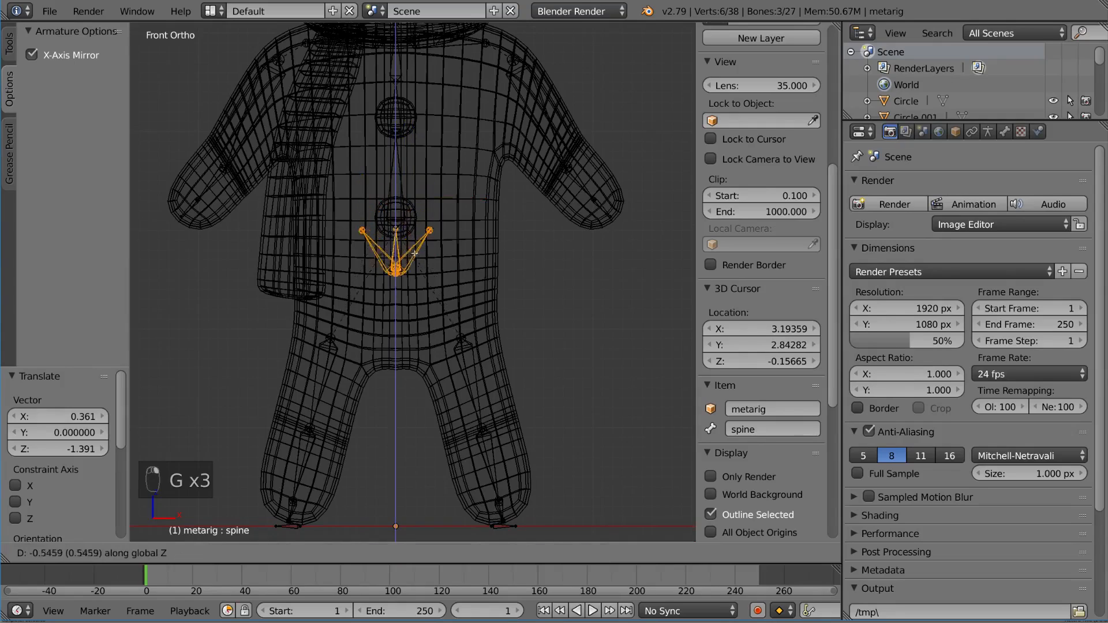
pyautogui.click(419, 294)
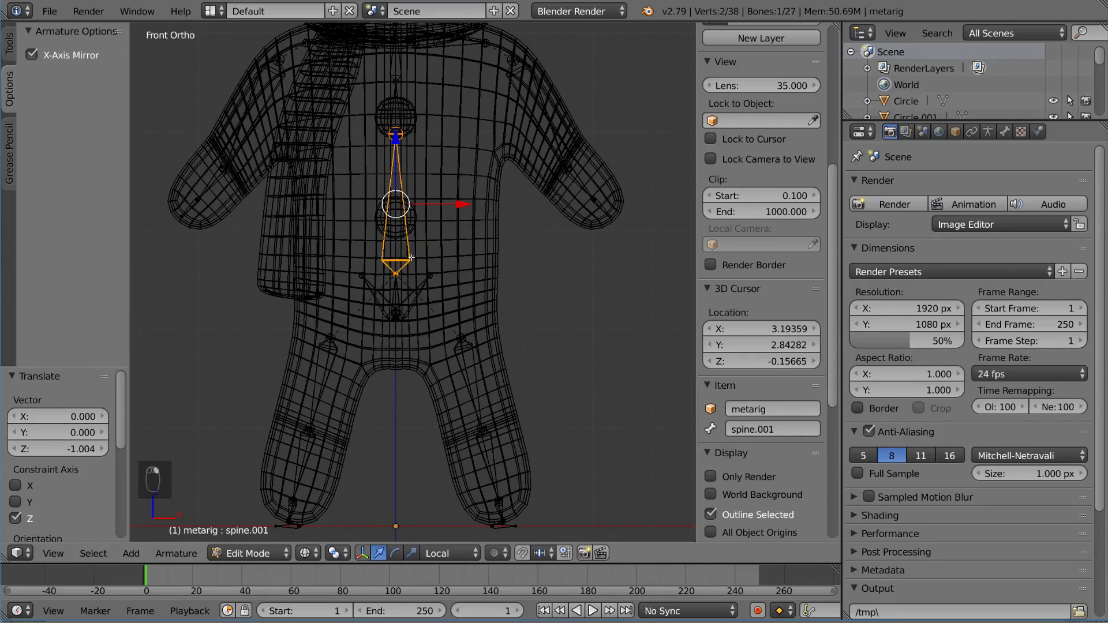
# Step: Adjust the joint between spine and spine.001 along Z, placing it between the pelvis and the snowman's lower button
pyautogui.rightClick(396, 273)
pyautogui.press('g')
pyautogui.press('z')
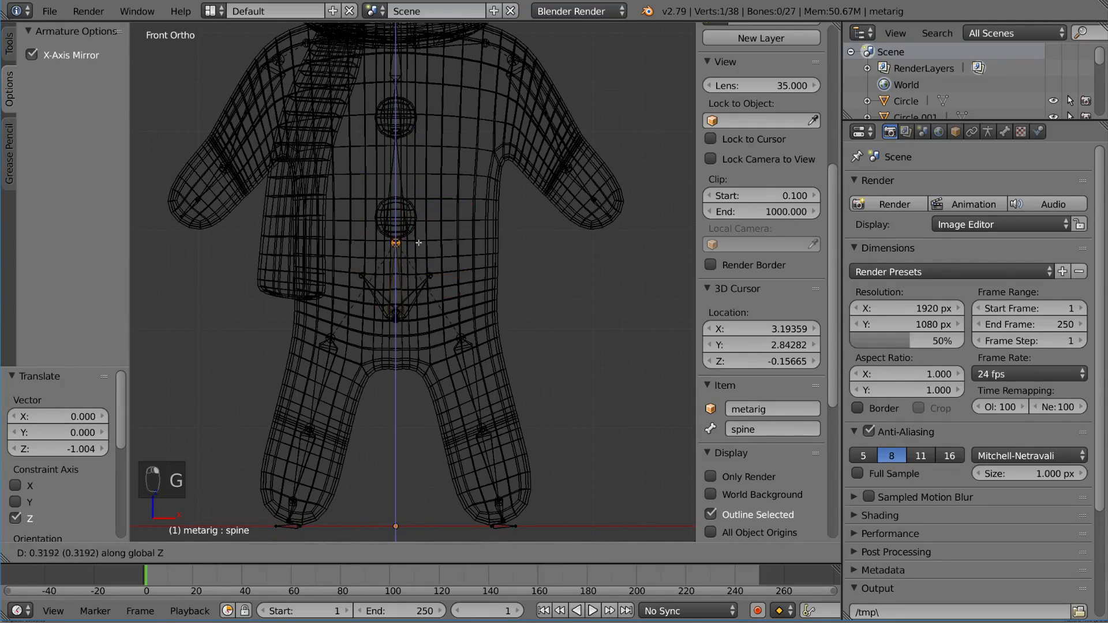
pyautogui.click(424, 255)
pyautogui.press('a')
pyautogui.press('a')
pyautogui.press('a')
pyautogui.keyDown('shift'); pyautogui.moveTo(423, 254); pyautogui.dragTo(428, 325, button='middle'); pyautogui.keyUp('shift')
pyautogui.rightClick(416, 273)
pyautogui.press('g')
pyautogui.press('z')
pyautogui.click(415, 274)
pyautogui.press('a')
pyautogui.press('a')
pyautogui.press('a')
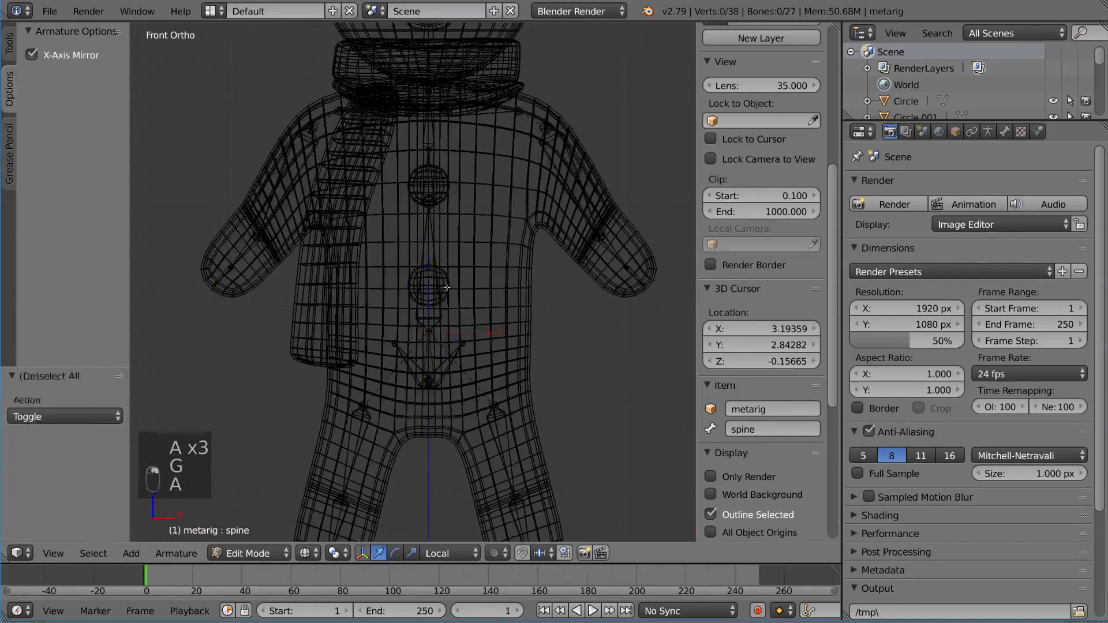
# Step: Move the upper joint of spine.001 by -0.301 along Z, to between the two body buttons
pyautogui.rightClick(428, 208)
pyautogui.press('g')
pyautogui.press('z')
pyautogui.click(429, 230)
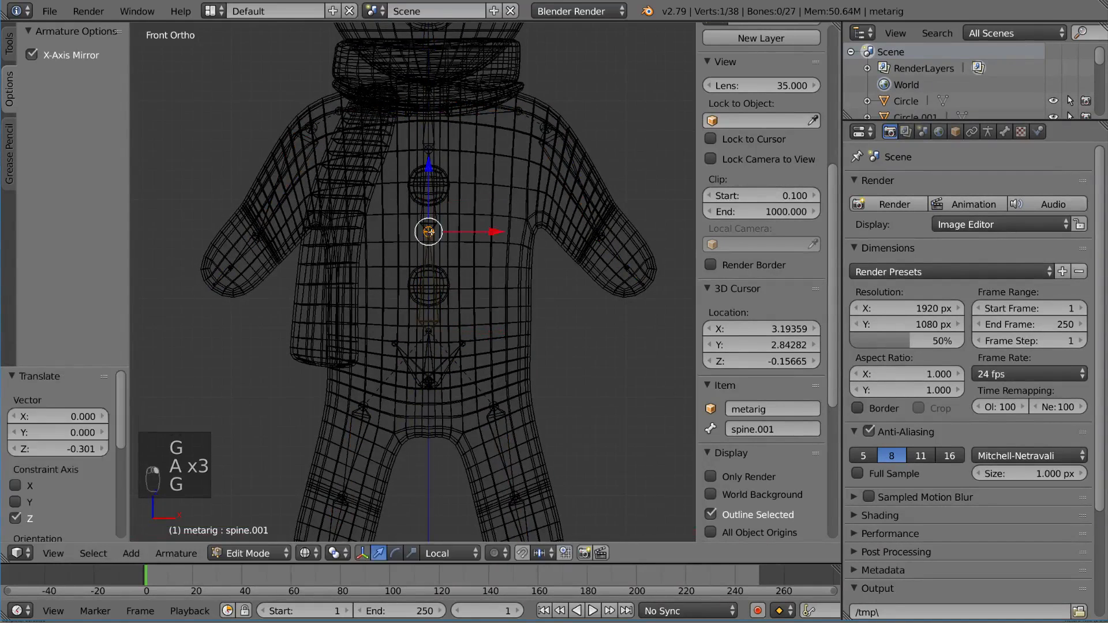
pyautogui.press('a')
pyautogui.press('a')
pyautogui.press('a')
# Step: Lower the upper joint of spine.002 along Z onto the top part of the upper button
pyautogui.rightClick(430, 151)
pyautogui.press('g')
pyautogui.press('z')
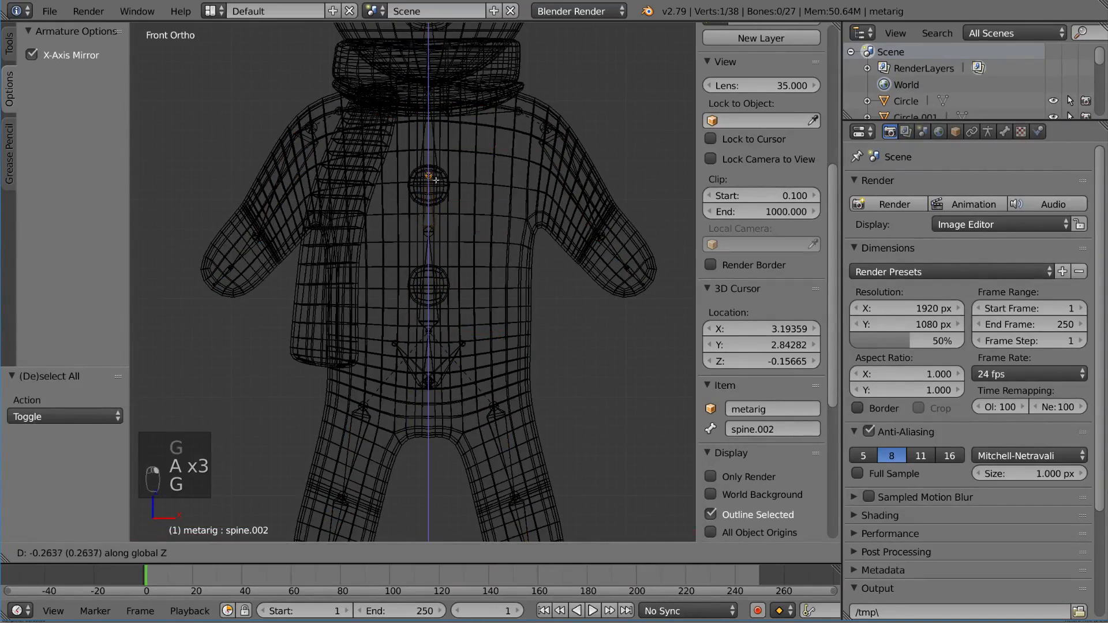
pyautogui.click(436, 173)
pyautogui.keyDown('shift'); pyautogui.moveTo(432, 202); pyautogui.dragTo(436, 243, button='middle'); pyautogui.keyUp('shift')
pyautogui.press('a')
pyautogui.press('a')
pyautogui.press('a')
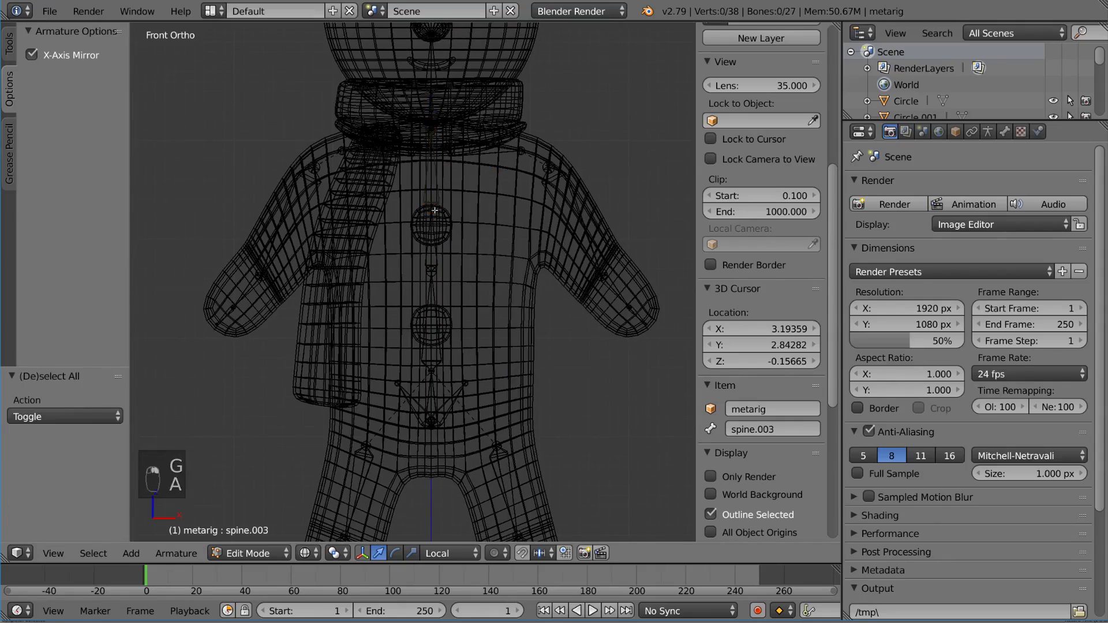
# Step: Lower the upper joint of spine.001 further along Z to just above the lower button
pyautogui.rightClick(432, 271)
pyautogui.press('g')
pyautogui.press('z')
pyautogui.click(432, 298)
pyautogui.press('a')
pyautogui.press('a')
pyautogui.press('a')
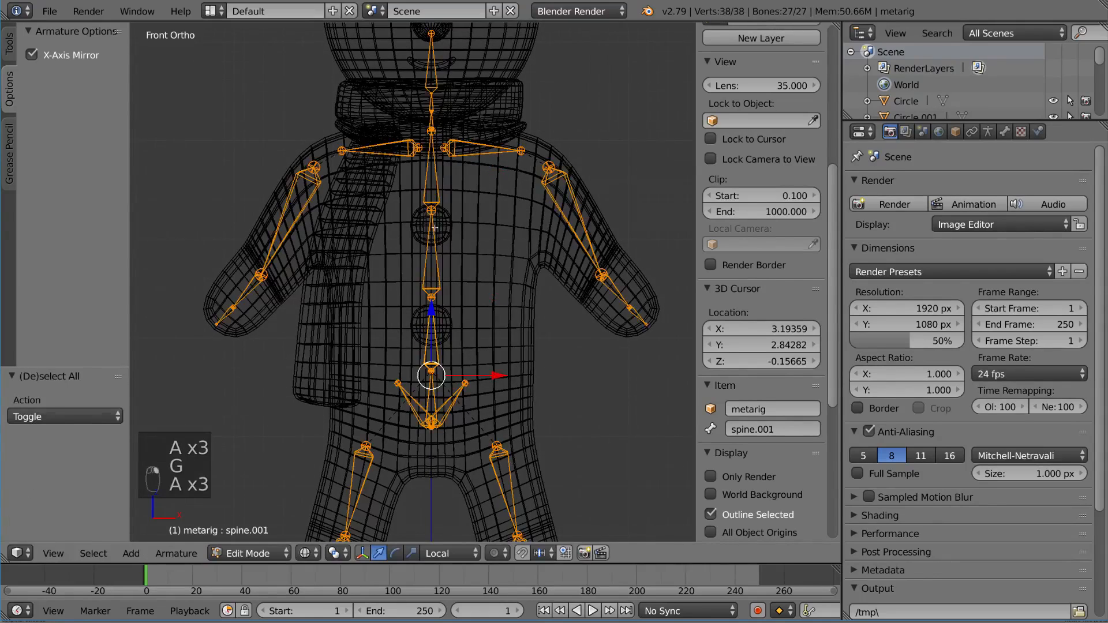
# Step: Lower the upper joint of spine.002 slightly further along Z, toward the middle of the upper button
pyautogui.rightClick(431, 216)
pyautogui.press('g')
pyautogui.press('z')
pyautogui.click(431, 227)
pyautogui.press('a')
pyautogui.press('a')
pyautogui.press('a')
pyautogui.keyDown('shift'); pyautogui.moveTo(457, 193); pyautogui.dragTo(459, 252, button='middle'); pyautogui.keyUp('shift')
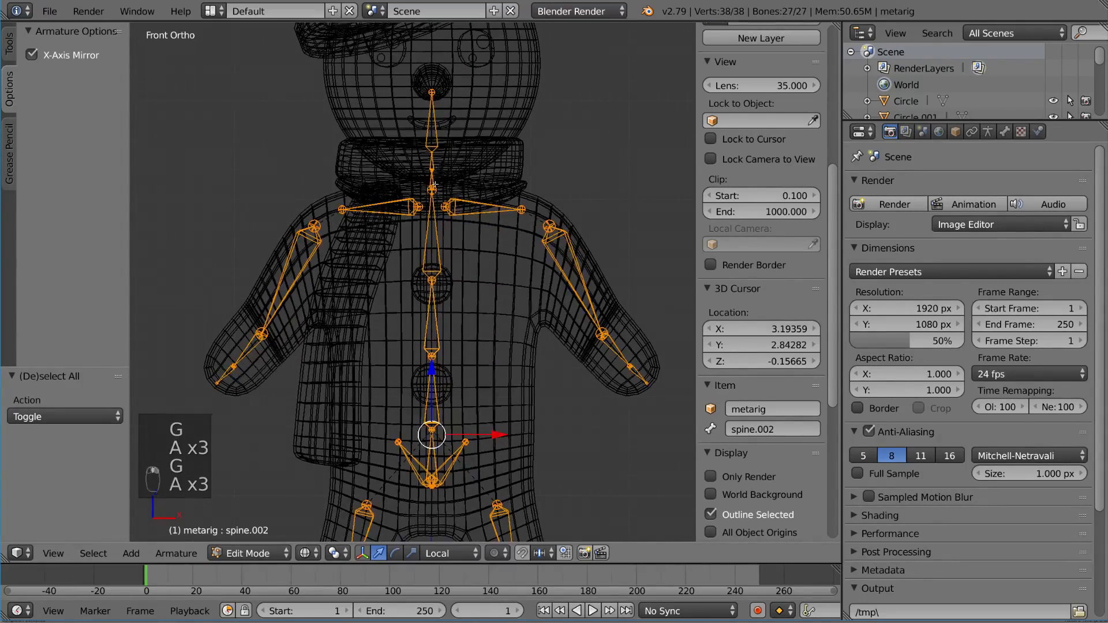
# Step: Examine the short neck bones between the chest and the head from the front and at an angle
pyautogui.scroll(4, 460, 177)
pyautogui.keyDown('shift'); pyautogui.moveTo(459, 109); pyautogui.dragTo(447, 226, button='middle'); pyautogui.keyUp('shift')
pyautogui.rightClick(432, 267)
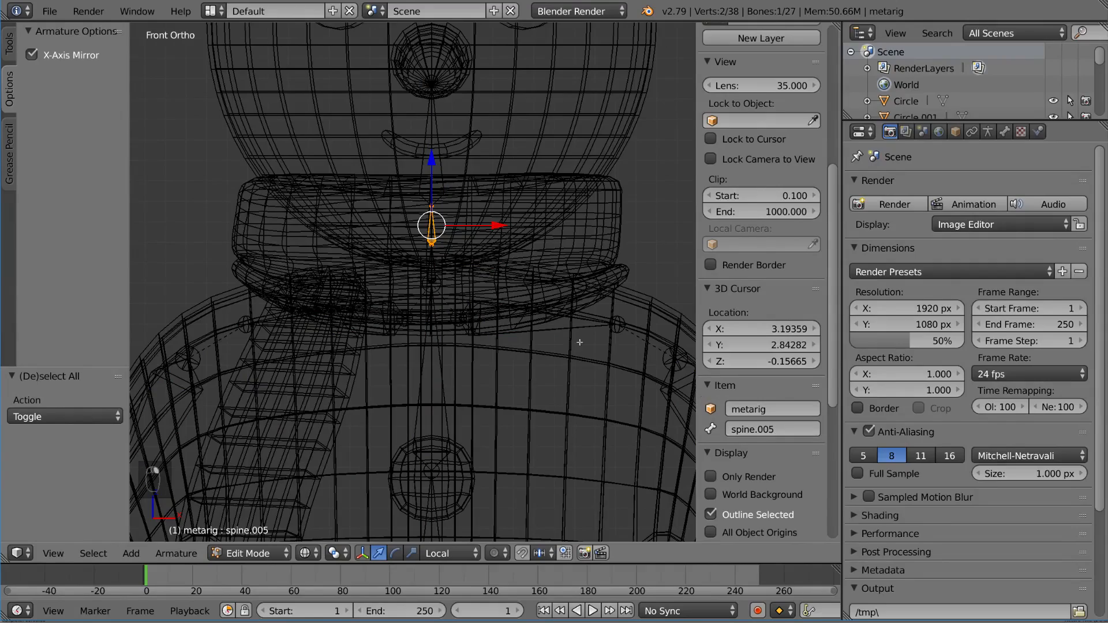
pyautogui.rightClick(447, 186)
pyautogui.moveTo(478, 205)
pyautogui.mouseDown(button='middle')
pyautogui.moveTo(437, 222)
pyautogui.moveTo(526, 199)
pyautogui.moveTo(476, 241)
pyautogui.moveTo(501, 221)
pyautogui.moveTo(467, 222)
pyautogui.mouseUp(button='middle')
pyautogui.press('r')
pyautogui.press('r')
pyautogui.rightClick(479, 206)
pyautogui.scroll(-1, 479, 206)
pyautogui.press('Tab')
pyautogui.press('Tab')
pyautogui.press('a')
pyautogui.press('a')
pyautogui.press('a')
# Step: Lower the upper joints of the two short neck bones, spine.004 and spine.005, along Z to the base of the head
pyautogui.rightClick(455, 232)
pyautogui.press('a')
pyautogui.press('a')
pyautogui.press('a')
pyautogui.rightClick(493, 232)
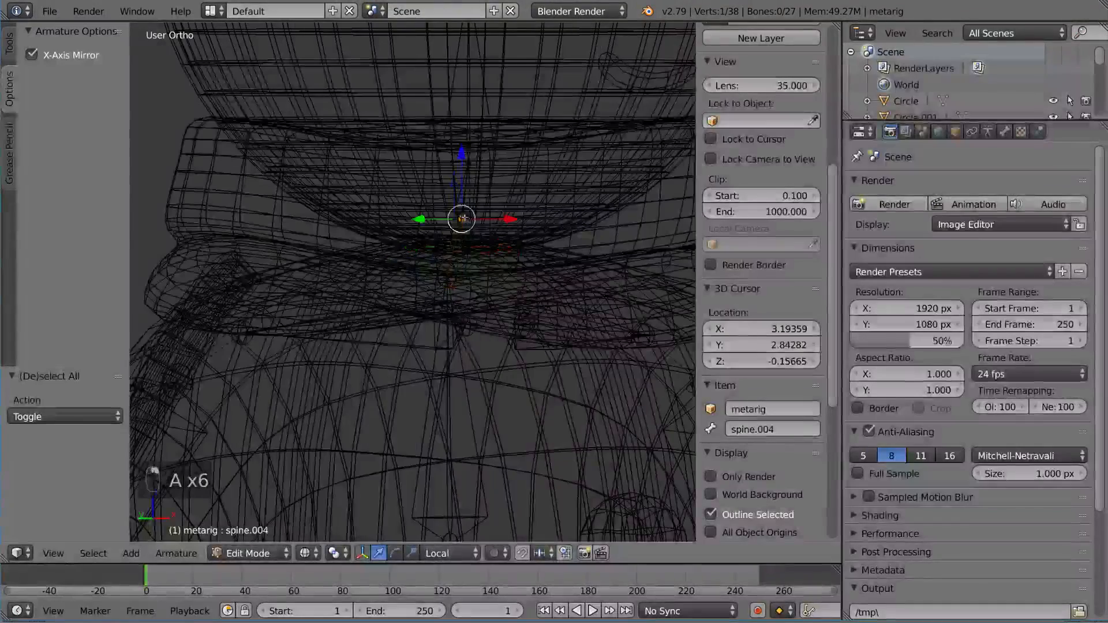
pyautogui.press('g')
pyautogui.press('z')
pyautogui.rightClick(504, 232)
pyautogui.press('a')
pyautogui.press('a')
pyautogui.press('a')
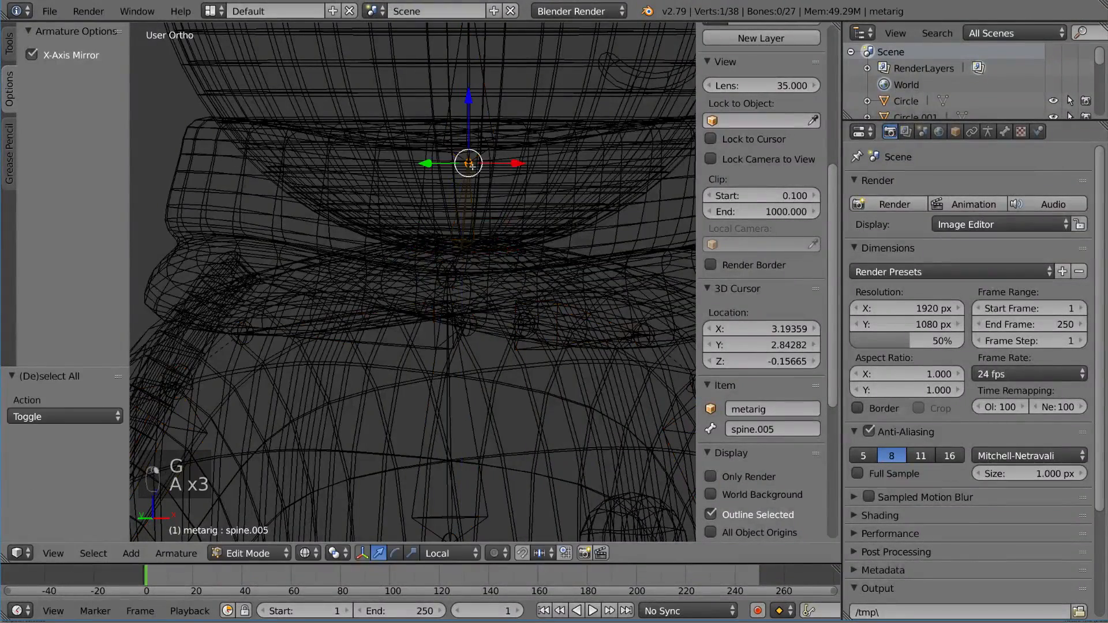
pyautogui.rightClick(477, 241)
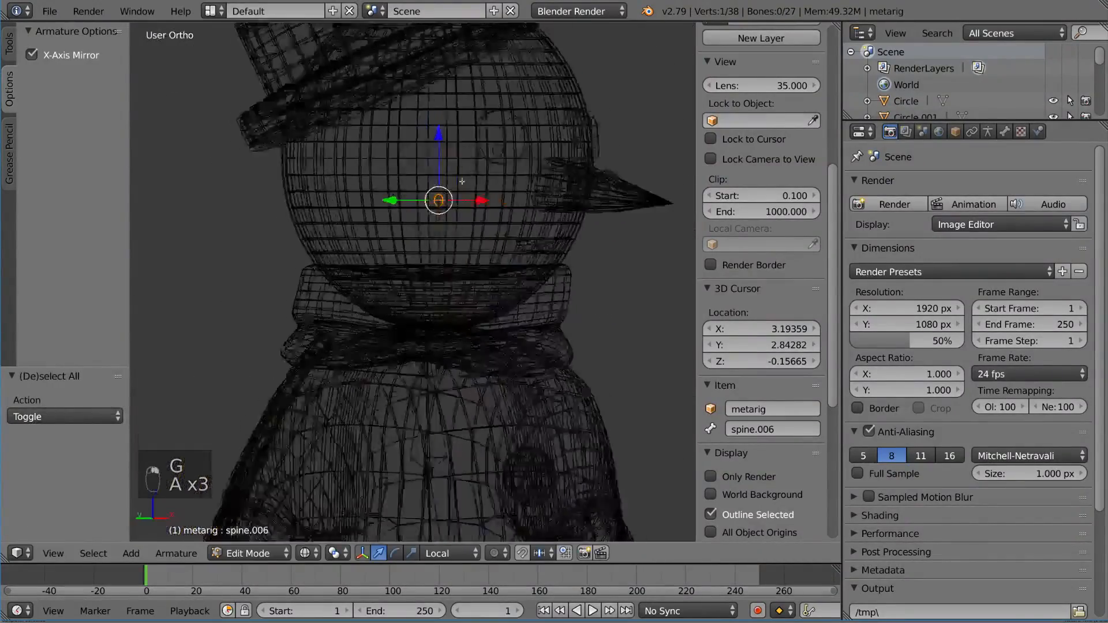
# Step: Raise the tip of the head bone spine.006 by 0.954 along Z toward the top of the head
pyautogui.press('g')
pyautogui.press('z')
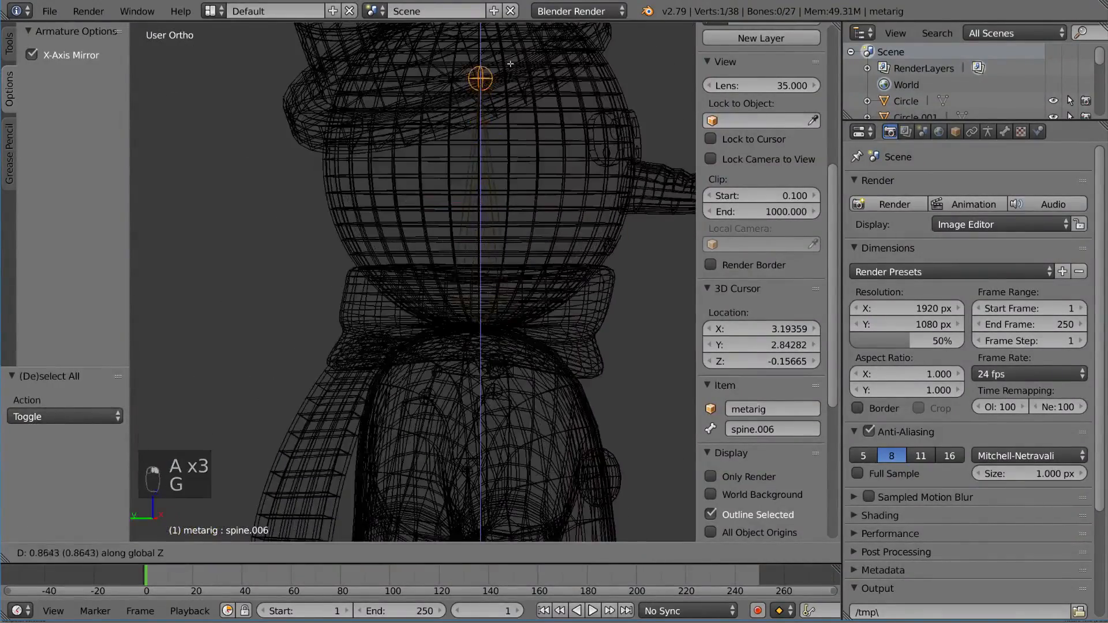
pyautogui.click(510, 62)
# Step: Raise the head bone's tip slightly further along Z into the hat, and check the whole armature from the front
pyautogui.press('g')
pyautogui.rightClick(578, 86)
pyautogui.scroll(-2, 577, 87)
pyautogui.press('g')
pyautogui.press('z')
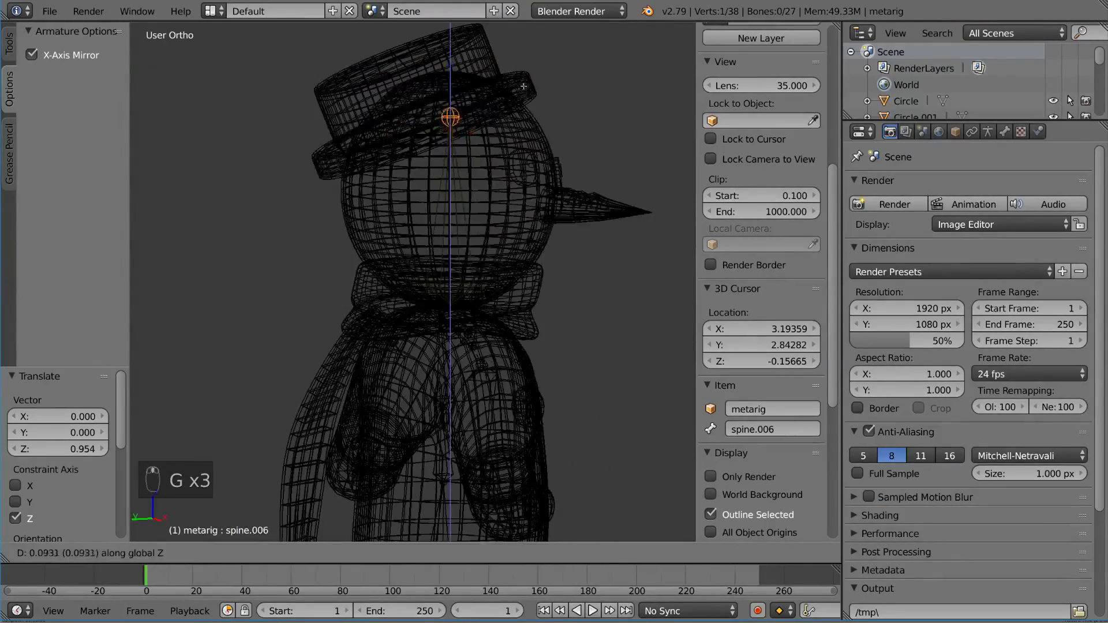
pyautogui.click(577, 104)
pyautogui.moveTo(577, 115); pyautogui.dragTo(428, 148, button='middle')
pyautogui.press('a')
pyautogui.press('a')
pyautogui.press('a')
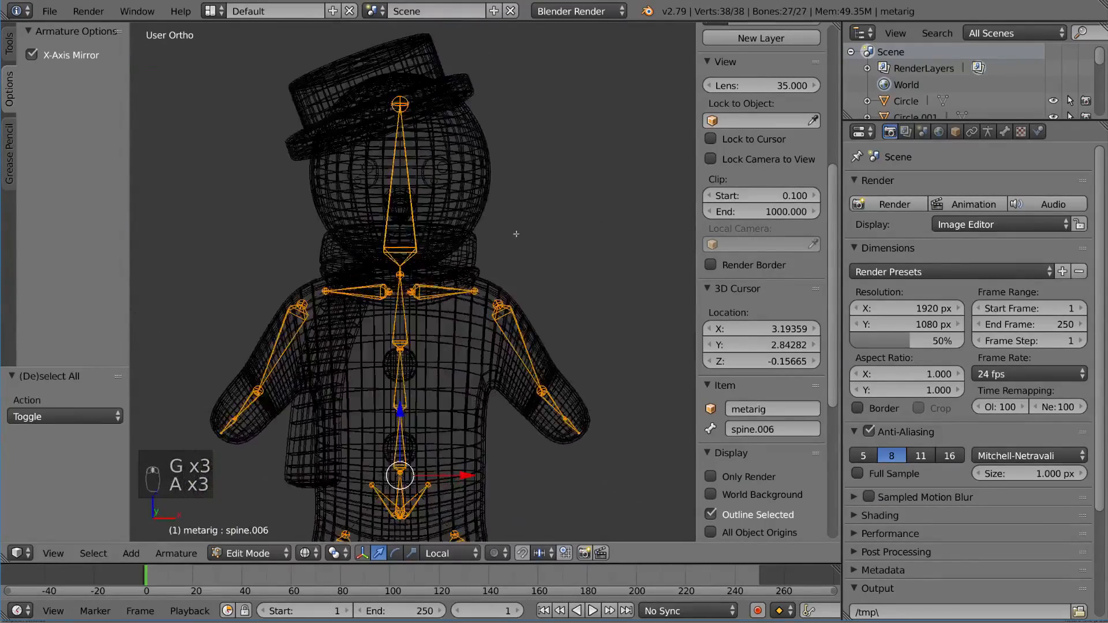
# Step: Select the two short neck bones, spine.004 and spine.005, and delete them
pyautogui.scroll(9, 435, 218)
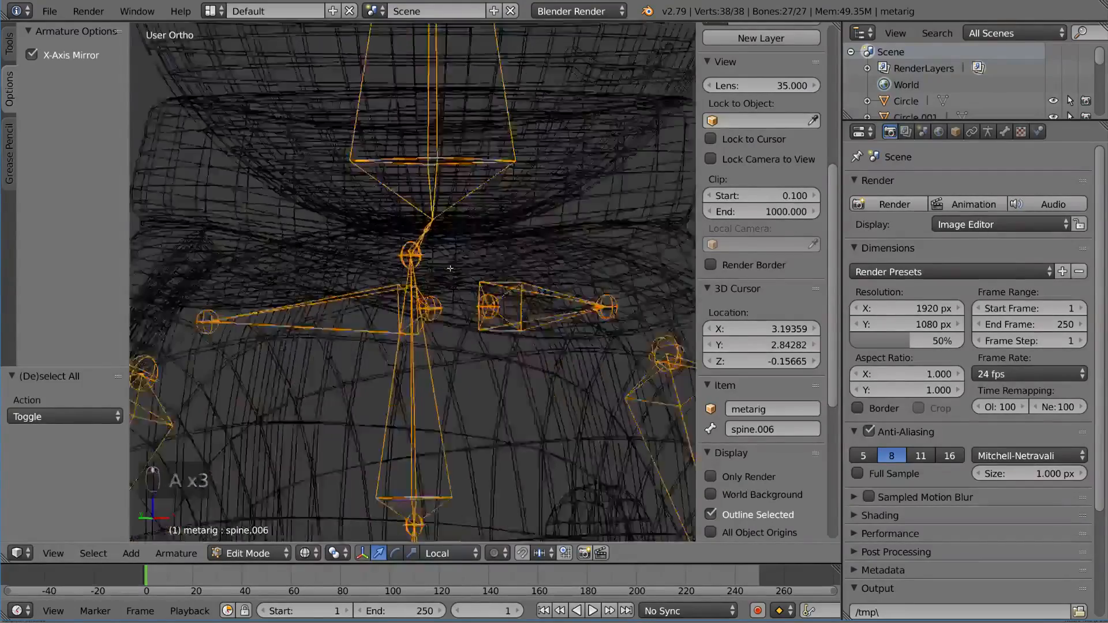
pyautogui.rightClick(434, 219)
pyautogui.scroll(-3, 473, 232)
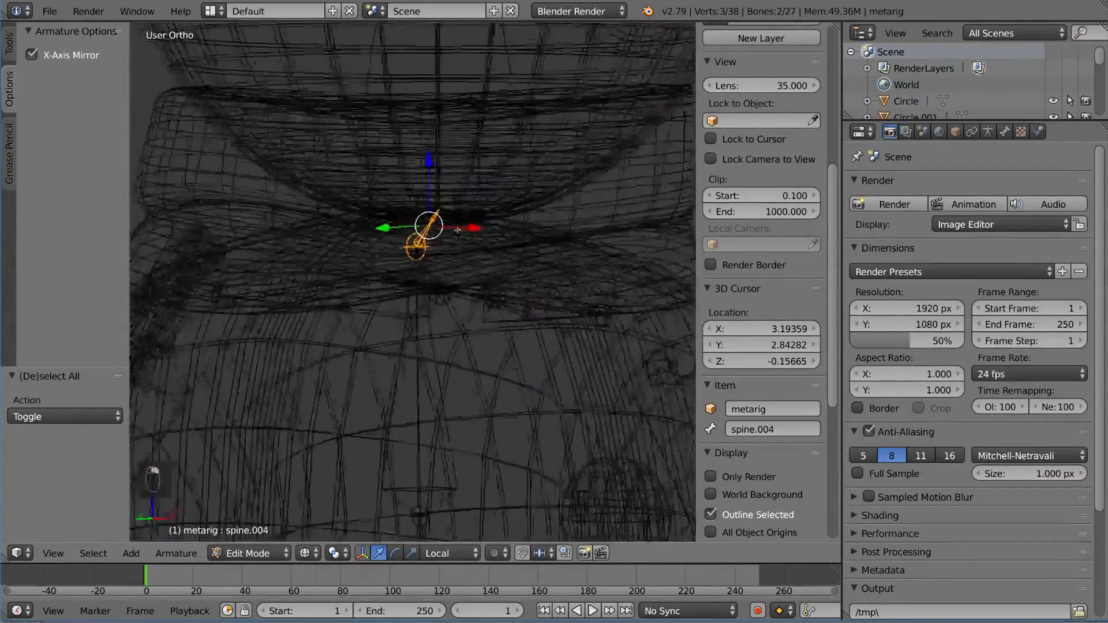
pyautogui.moveTo(473, 233); pyautogui.dragTo(428, 218, button='middle')
pyautogui.click(405, 229)
pyautogui.scroll(-4, 533, 216)
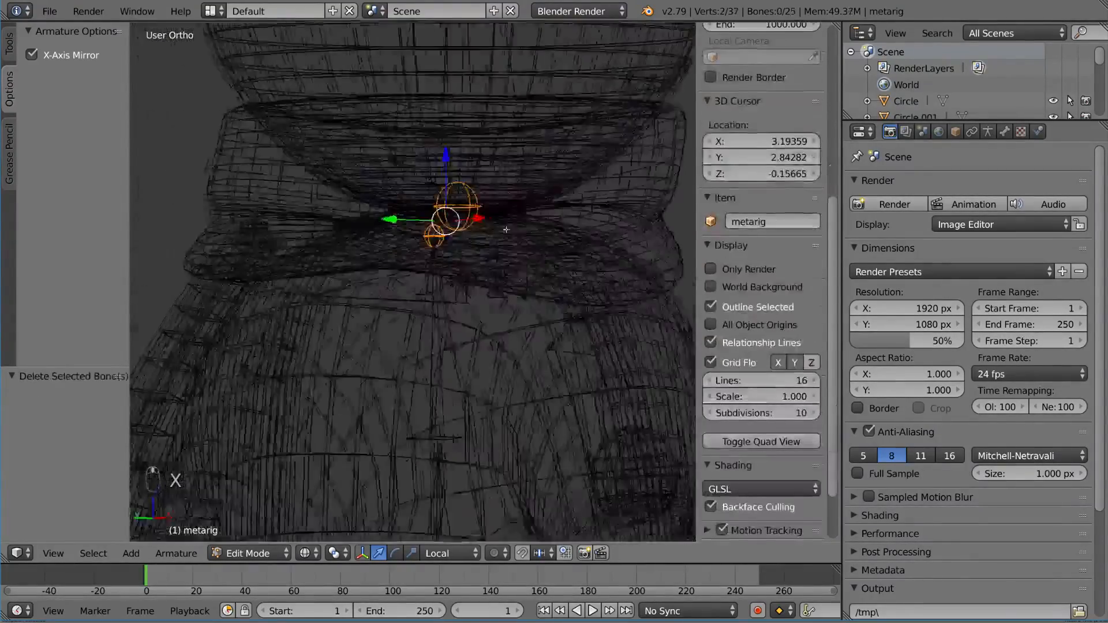
# Step: Examine the gap between spine.003 and the head bone spine.006, test-moving the head bone away from the body
pyautogui.press('a')
pyautogui.press('a')
pyautogui.press('a')
pyautogui.rightClick(492, 201)
pyautogui.moveTo(492, 201)
pyautogui.mouseDown(button='middle')
pyautogui.moveTo(521, 200)
pyautogui.moveTo(505, 199)
pyautogui.mouseUp(button='middle')
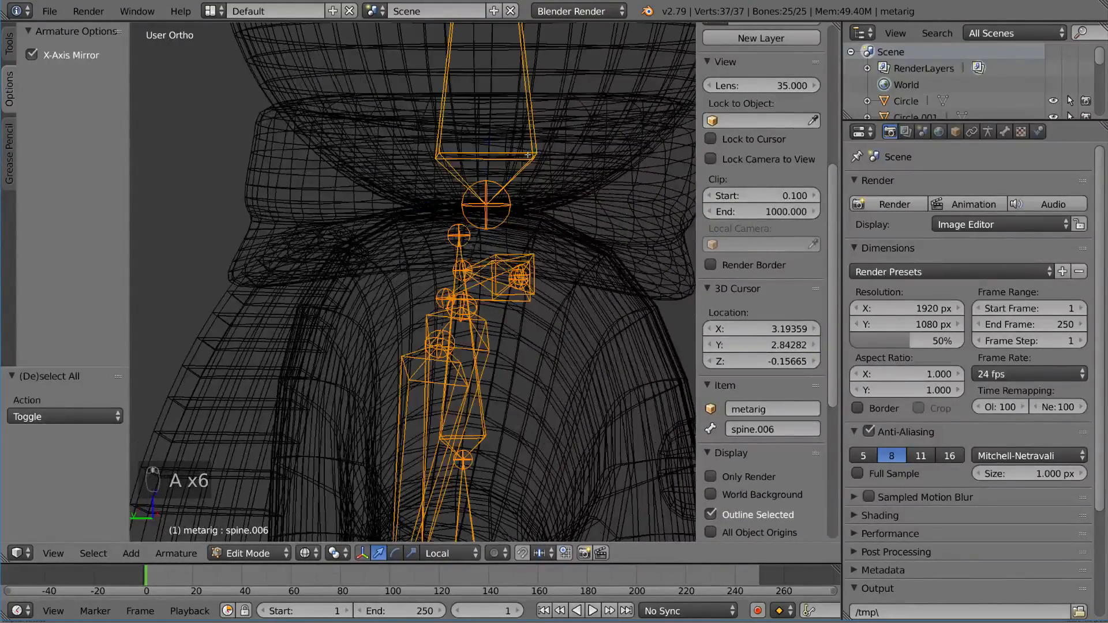
pyautogui.moveTo(460, 254); pyautogui.dragTo(395, 251, button='middle')
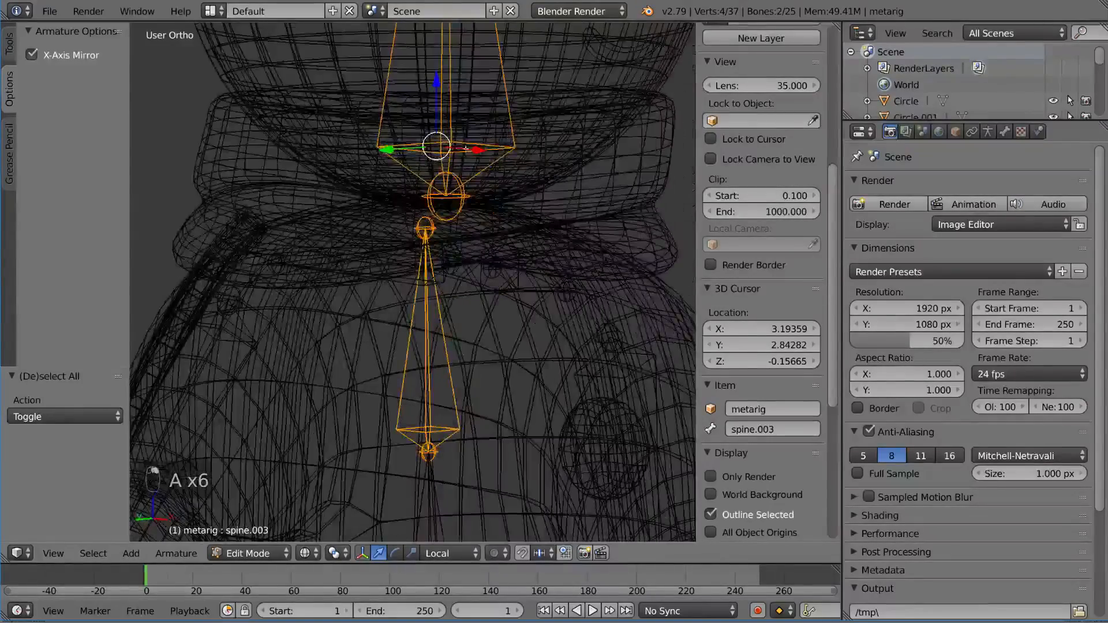
pyautogui.rightClick(438, 142)
pyautogui.moveTo(438, 141); pyautogui.dragTo(398, 144, button='middle')
pyautogui.scroll(-4, 403, 144)
pyautogui.press('g')
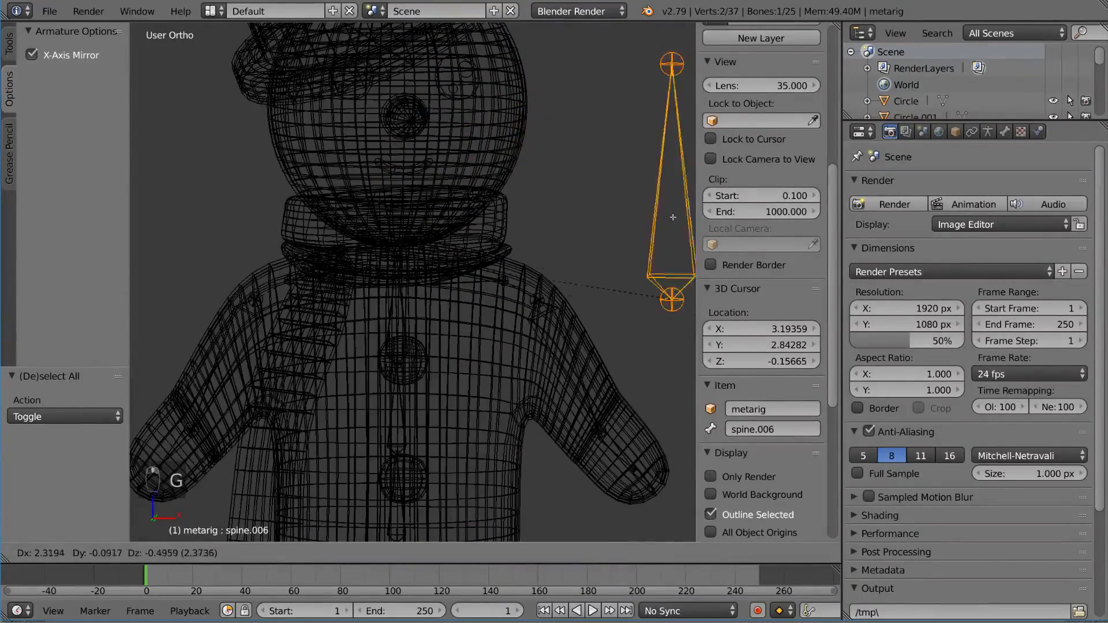
pyautogui.rightClick(444, 137)
# Step: Examine the armature from the neck down to the shin, foot, toe and heel bones inside the legs
pyautogui.moveTo(444, 137); pyautogui.dragTo(557, 138, button='middle')
pyautogui.rightClick(426, 321)
pyautogui.moveTo(426, 322); pyautogui.dragTo(471, 211, button='middle')
pyautogui.scroll(2, 549, 322)
pyautogui.scroll(-4, 461, 341)
pyautogui.scroll(-3, 500, 242)
pyautogui.press('a')
pyautogui.press('a')
pyautogui.moveTo(472, 210); pyautogui.dragTo(532, 225, button='middle')
pyautogui.keyDown('shift'); pyautogui.moveTo(502, 355); pyautogui.dragTo(502, 302, button='middle'); pyautogui.keyUp('shift')
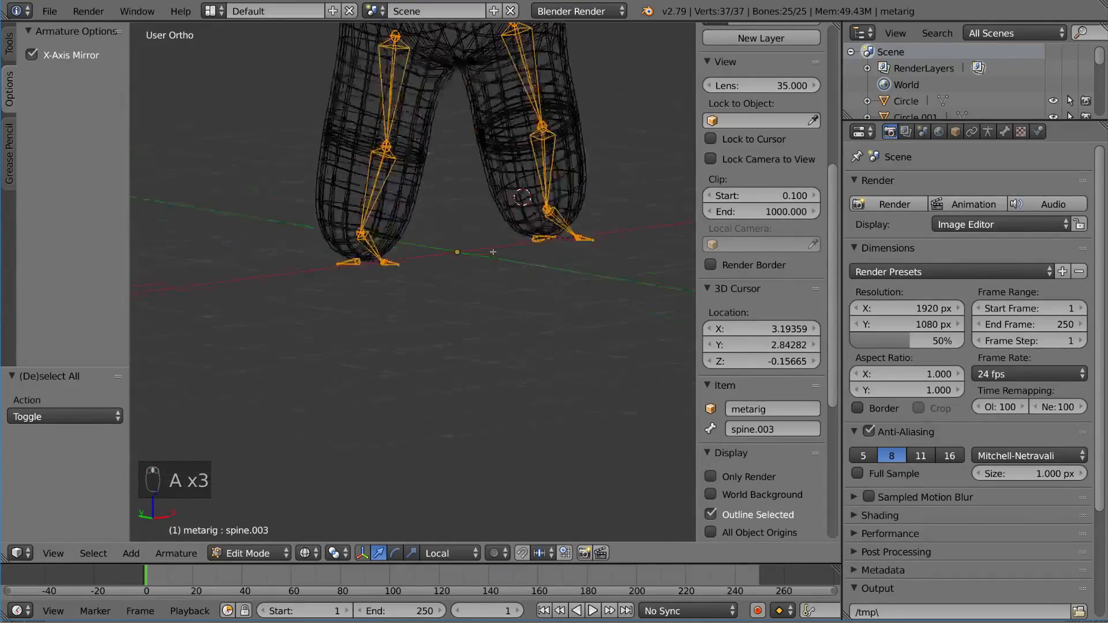
pyautogui.moveTo(493, 253); pyautogui.dragTo(548, 232, button='middle')
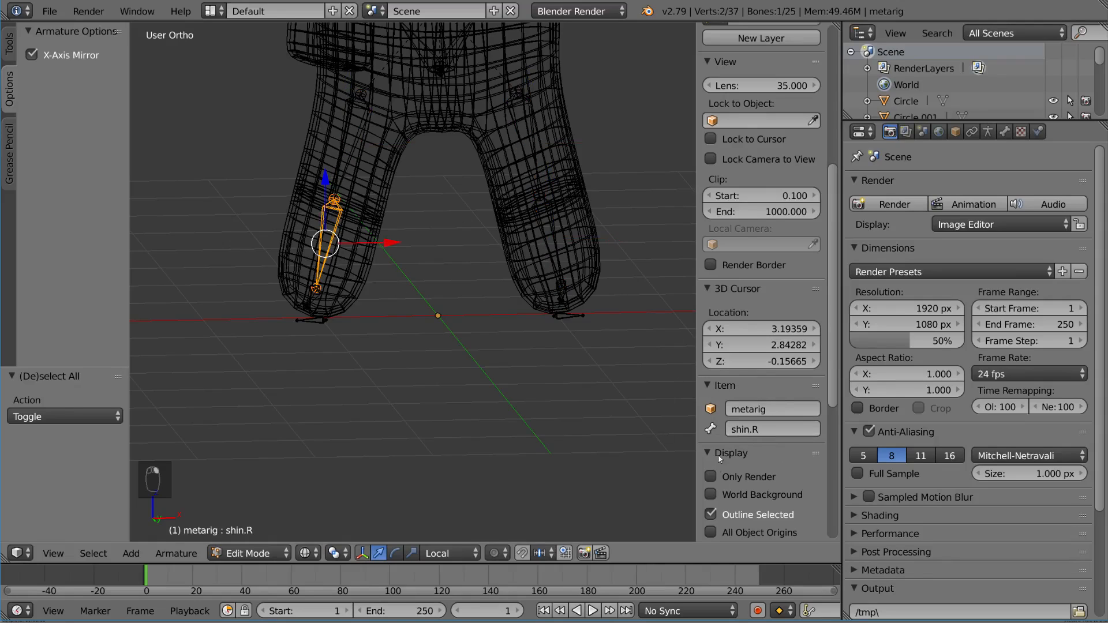
pyautogui.moveTo(434, 300); pyautogui.dragTo(536, 332, button='middle')
pyautogui.scroll(2, 447, 338)
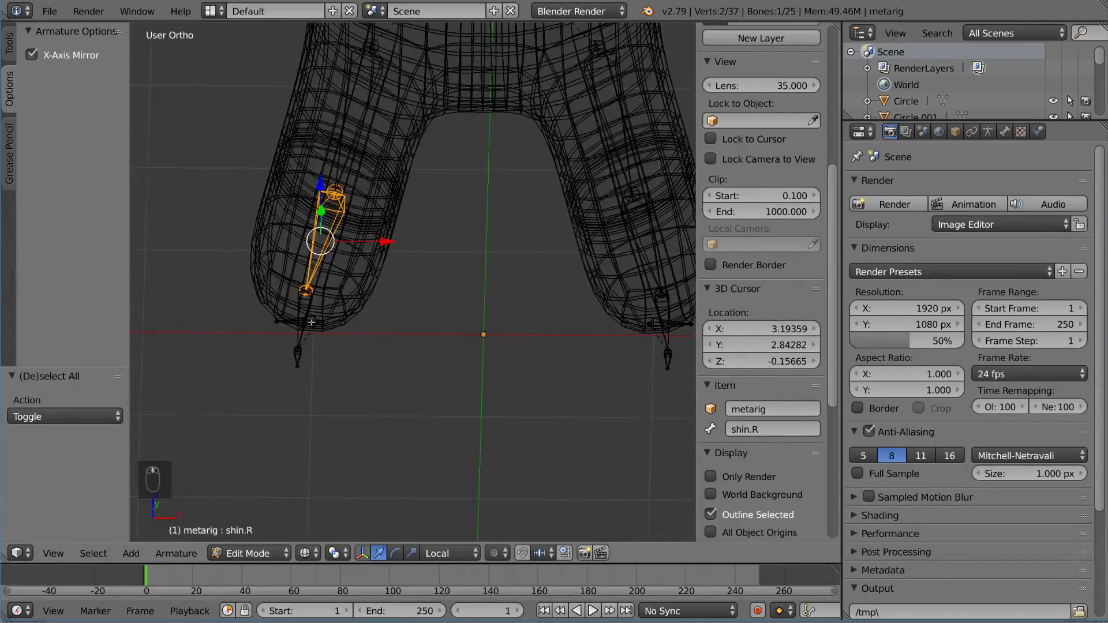
pyautogui.moveTo(375, 335); pyautogui.dragTo(407, 335, button='middle')
pyautogui.press('g')
pyautogui.rightClick(416, 369)
pyautogui.press('g')
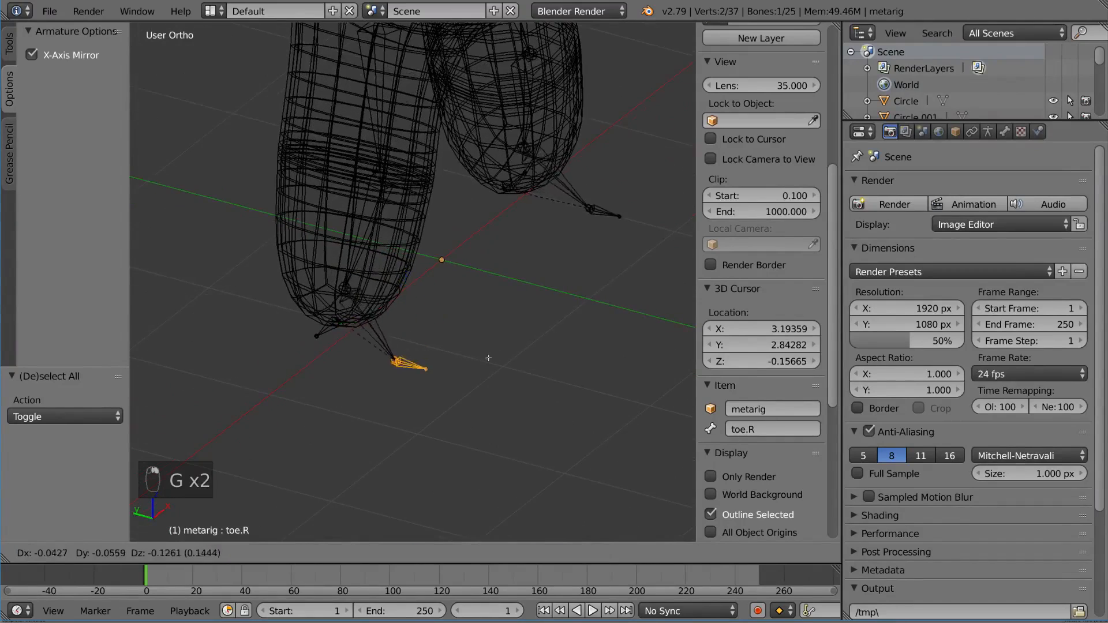
pyautogui.rightClick(525, 328)
# Step: Select the toe.R and heel.02.R bones at the foot and delete them together with their mirrored counterparts
pyautogui.moveTo(514, 318)
pyautogui.mouseDown(button='middle')
pyautogui.moveTo(460, 324)
pyautogui.moveTo(527, 327)
pyautogui.mouseUp(button='middle')
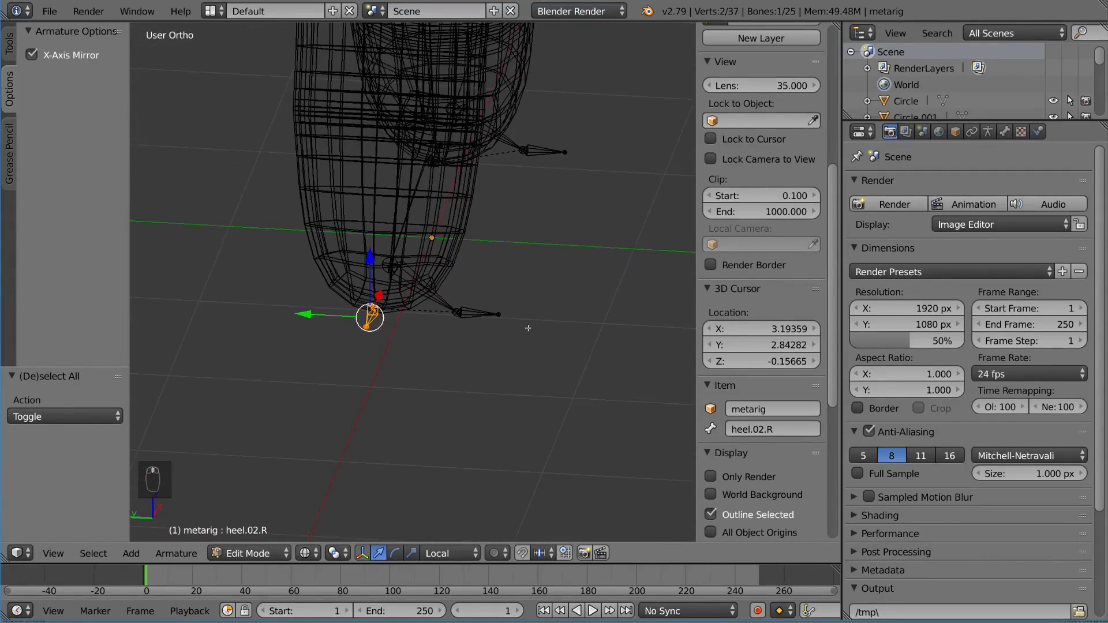
pyautogui.scroll(2, 498, 316)
pyautogui.keyDown('shift'); pyautogui.moveTo(484, 280); pyautogui.dragTo(468, 302, button='middle'); pyautogui.keyUp('shift')
pyautogui.scroll(1, 459, 301)
pyautogui.scroll(4, 468, 302)
pyautogui.rightClick(424, 337)
pyautogui.moveTo(424, 338); pyautogui.dragTo(477, 341, button='middle')
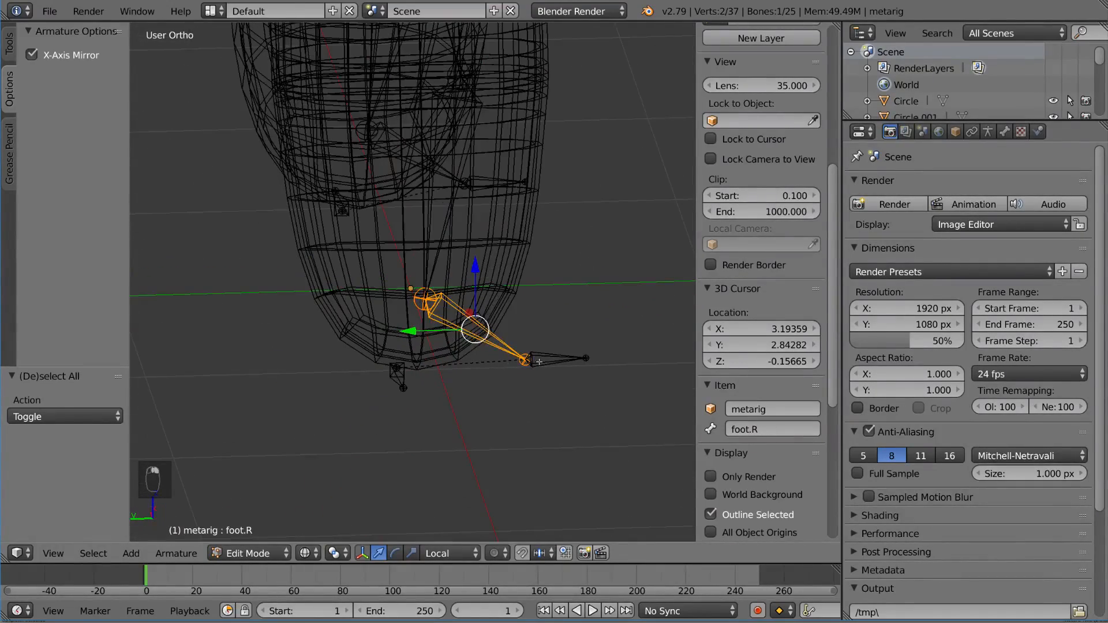
pyautogui.moveTo(440, 372); pyautogui.dragTo(405, 370, button='middle')
pyautogui.press('x')
pyautogui.click(407, 371)
# Step: Move the tip of foot.R about 0.36 back inside the foot mesh and raise the ankle joint above it
pyautogui.rightClick(479, 368)
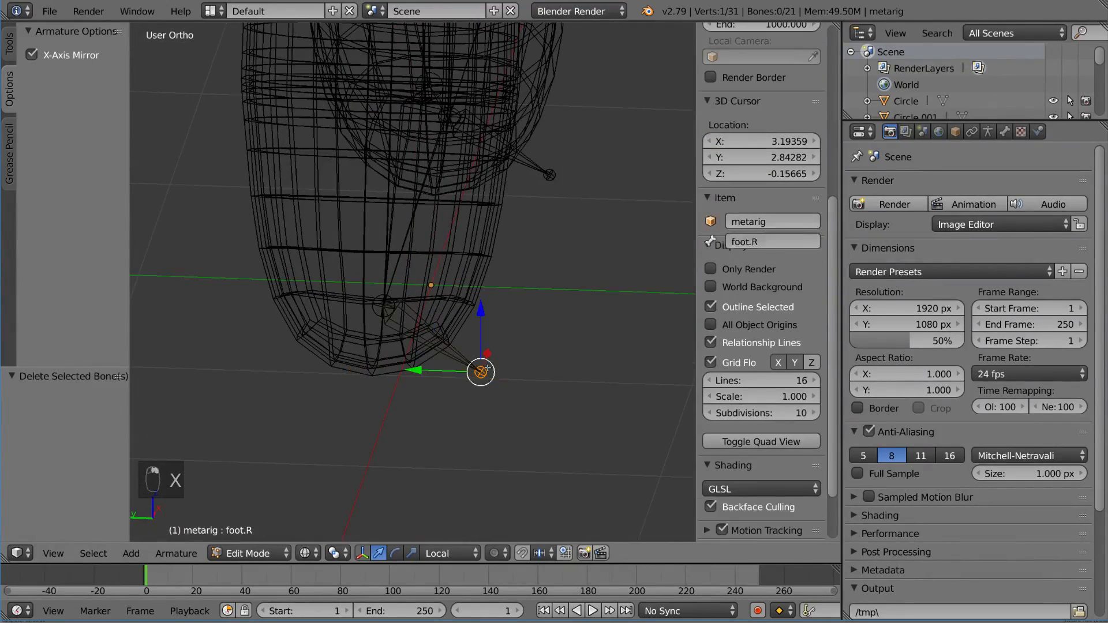
pyautogui.moveTo(479, 369); pyautogui.dragTo(497, 364, button='middle')
pyautogui.press('g')
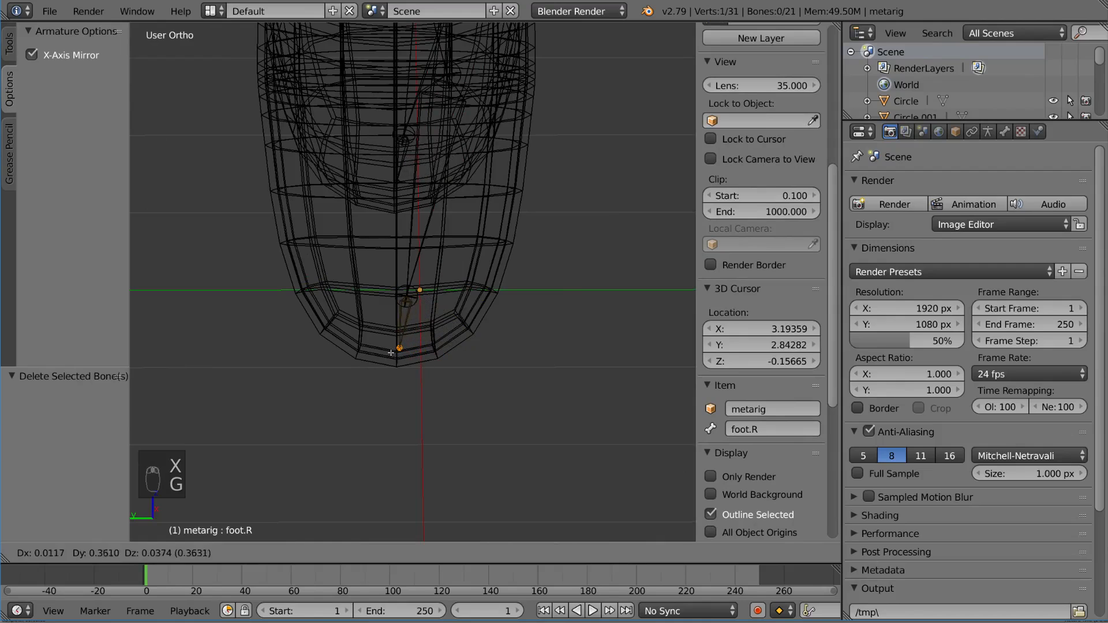
pyautogui.click(391, 352)
pyautogui.rightClick(409, 299)
pyautogui.press('g')
pyautogui.click(436, 223)
# Step: Move the knee joint of thigh.R forward along Y to the front of the leg
pyautogui.scroll(-3, 453, 290)
pyautogui.moveTo(447, 194)
pyautogui.keyDown('shift'); pyautogui.mouseDown(button='middle')
pyautogui.moveTo(447, 312)
pyautogui.moveTo(331, 297)
pyautogui.moveTo(512, 321)
pyautogui.moveTo(509, 337)
pyautogui.moveTo(493, 282)
pyautogui.moveTo(469, 283)
pyautogui.moveTo(496, 302)
pyautogui.moveTo(469, 314)
pyautogui.moveTo(480, 313)
pyautogui.moveTo(458, 293)
pyautogui.moveTo(365, 288)
pyautogui.moveTo(488, 324)
pyautogui.moveTo(423, 414)
pyautogui.moveTo(425, 404)
pyautogui.mouseUp(button='middle'); pyautogui.keyUp('shift')
pyautogui.press('a')
pyautogui.press('a')
pyautogui.press('a')
pyautogui.press('g')
pyautogui.rightClick(433, 281)
pyautogui.press('g')
pyautogui.press('y')
pyautogui.click(545, 281)
pyautogui.press('g')
pyautogui.press('y')
pyautogui.click(479, 286)
# Step: Refine the knee joint's position against the shaded leg mesh and return to the wireframe display
pyautogui.press('z')
pyautogui.hotkey('alt', 'z')
pyautogui.press('g')
pyautogui.click(447, 317)
pyautogui.press('z')
pyautogui.press('z')
pyautogui.hotkey('alt', 'z')
pyautogui.press('z')
pyautogui.press('a')
pyautogui.press('a')
pyautogui.press('a')
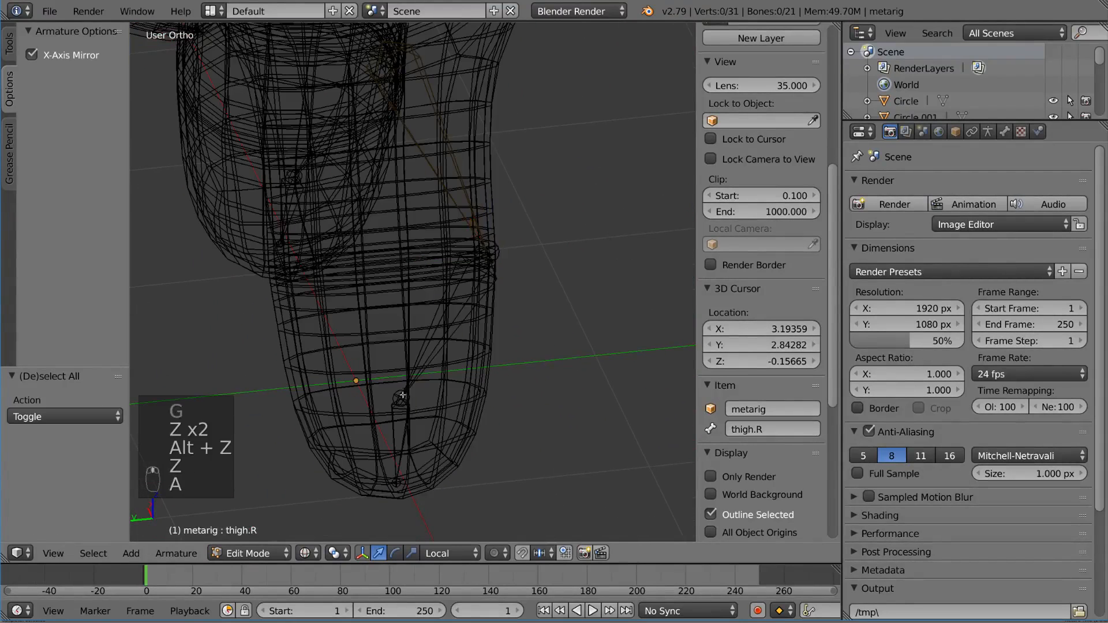
pyautogui.moveTo(403, 392); pyautogui.dragTo(408, 397, button='right')
pyautogui.press('y')
pyautogui.rightClick(411, 396)
# Step: Move the tip of foot.R about 0.22 forward along Y and raise it 0.153 along Z
pyautogui.press('z')
pyautogui.moveTo(427, 388)
pyautogui.keyDown('shift'); pyautogui.mouseDown(button='middle')
pyautogui.moveTo(444, 368)
pyautogui.moveTo(427, 356)
pyautogui.mouseUp(button='middle'); pyautogui.keyUp('shift')
pyautogui.hotkey('alt', 'z')
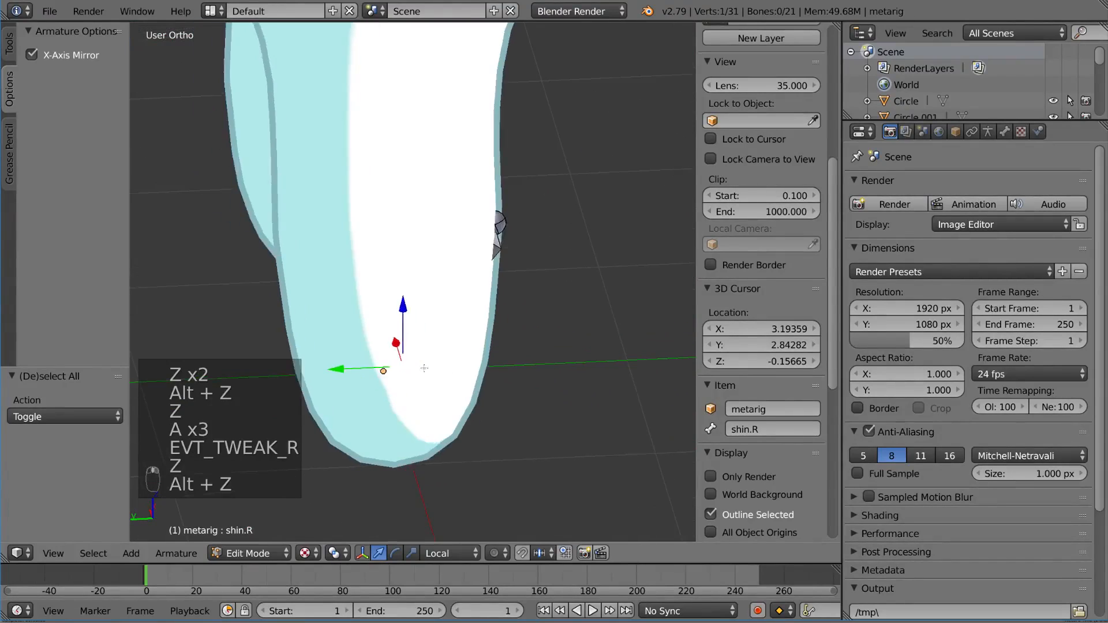
pyautogui.press('z')
pyautogui.press('g')
pyautogui.press('y')
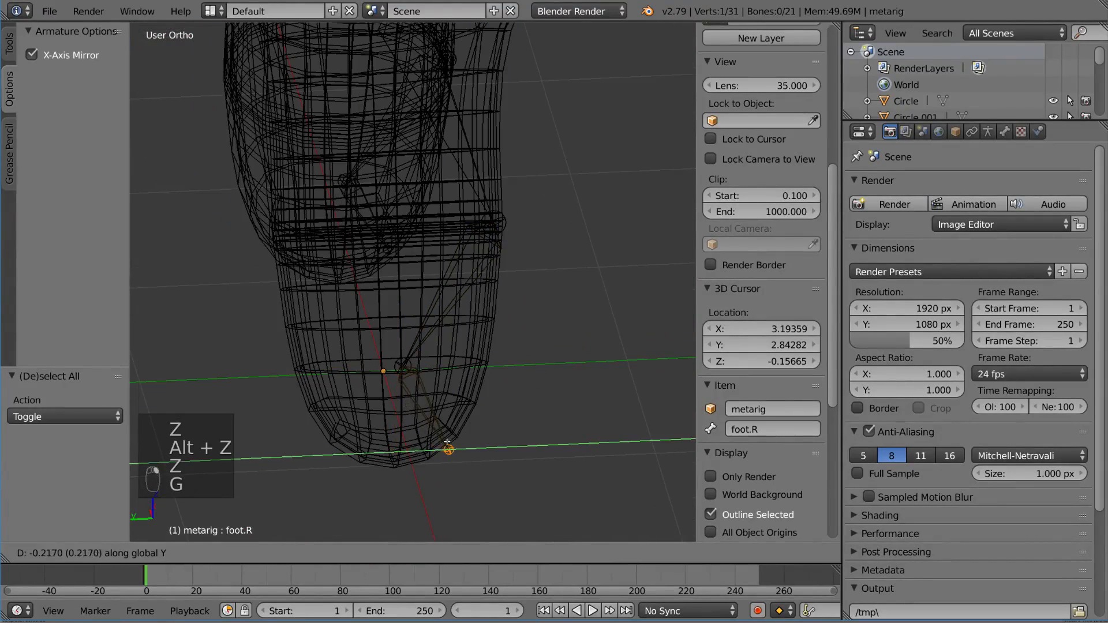
pyautogui.click(449, 449)
pyautogui.press('g')
pyautogui.press('z')
pyautogui.click(448, 416)
# Step: Lower the ankle joint at the end of shin.R by 0.095 along Z
pyautogui.rightClick(403, 386)
pyautogui.press('g')
pyautogui.press('z')
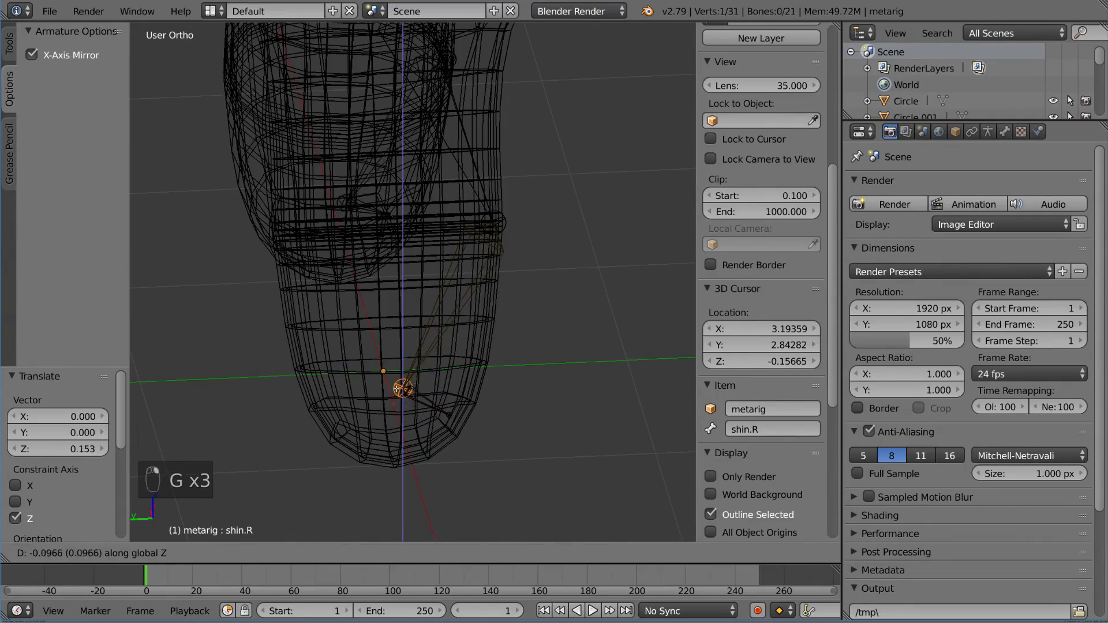
pyautogui.click(403, 388)
pyautogui.moveTo(402, 388); pyautogui.dragTo(403, 370, button='middle')
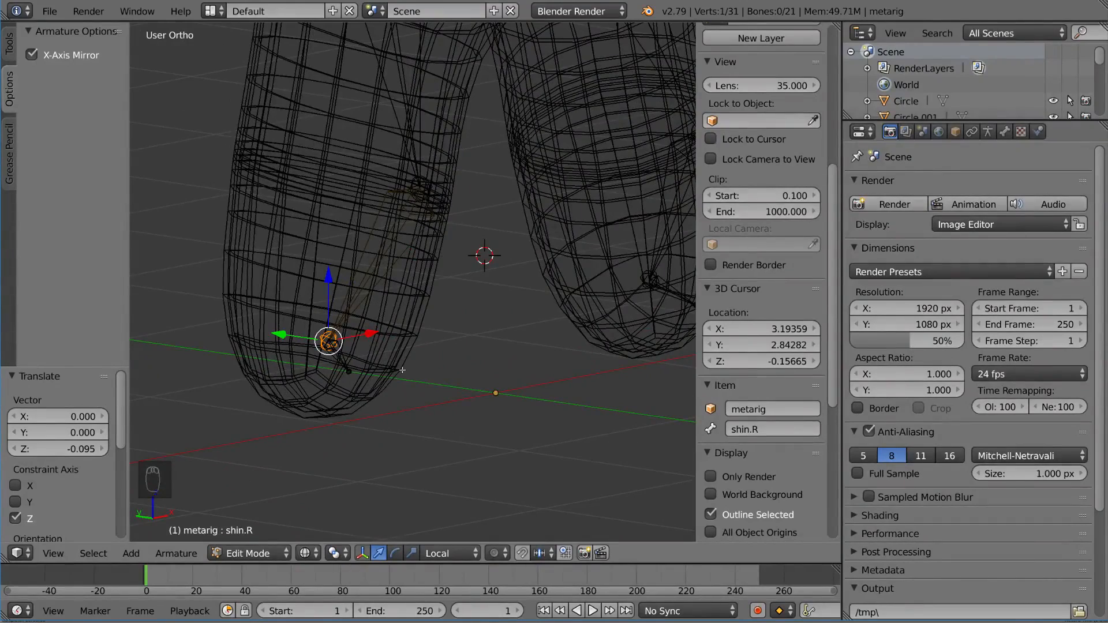
# Step: Try moving the knee joint of thigh.R 0.405 along Y to the centre of the leg, and undo it
pyautogui.moveTo(402, 370); pyautogui.dragTo(463, 194, button='middle')
pyautogui.rightClick(369, 177)
pyautogui.press('g')
pyautogui.press('y')
pyautogui.click(370, 197)
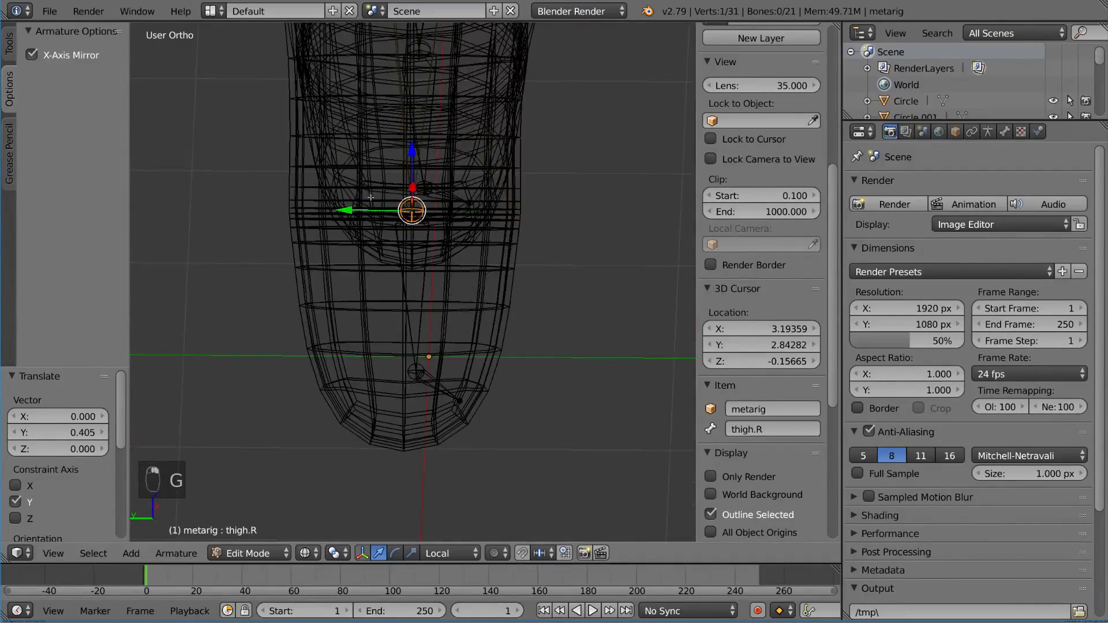
pyautogui.moveTo(371, 197); pyautogui.dragTo(549, 462, button='middle')
pyautogui.hotkey('ctrl', 'z')
# Step: Raise the tip of foot.R by 0.113 along Z
pyautogui.rightClick(456, 334)
pyautogui.press('g')
pyautogui.press('z')
pyautogui.click(443, 307)
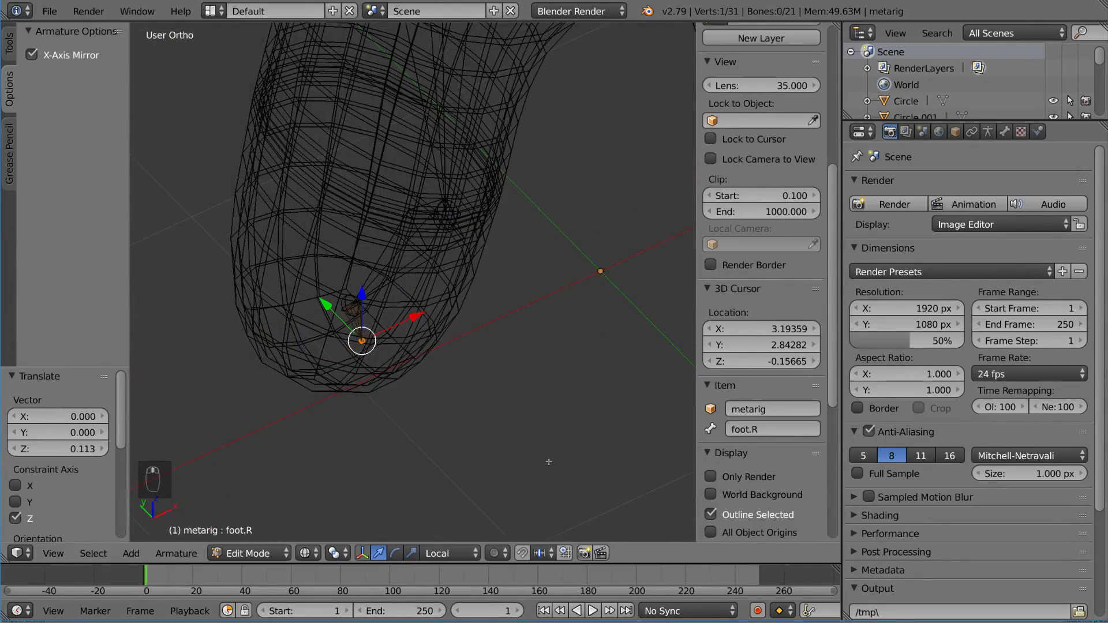
# Step: Set the snap element to Vertex and shift the tip of foot.R slightly along X
pyautogui.click(543, 556)
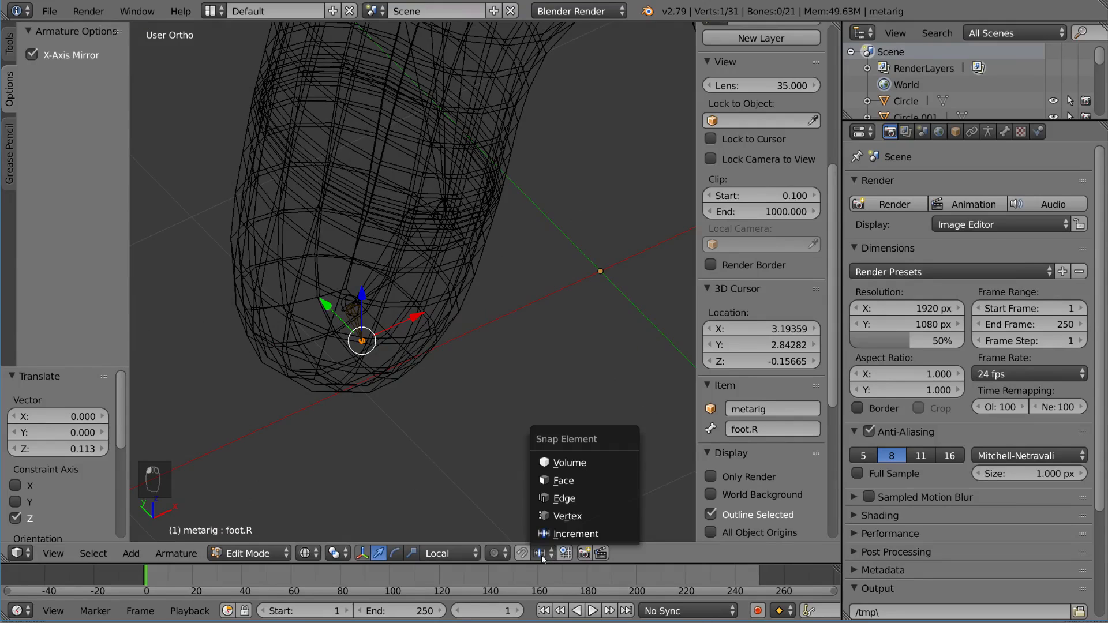
pyautogui.click(593, 520)
pyautogui.moveTo(463, 357); pyautogui.dragTo(406, 330, button='middle')
pyautogui.scroll(3, 418, 345)
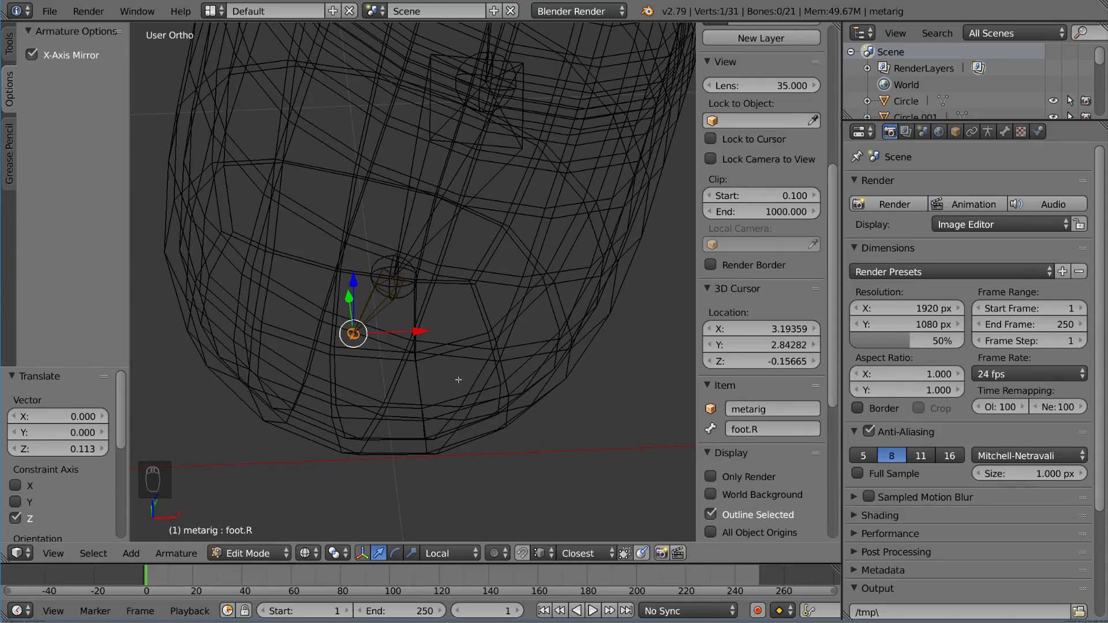
pyautogui.press('g')
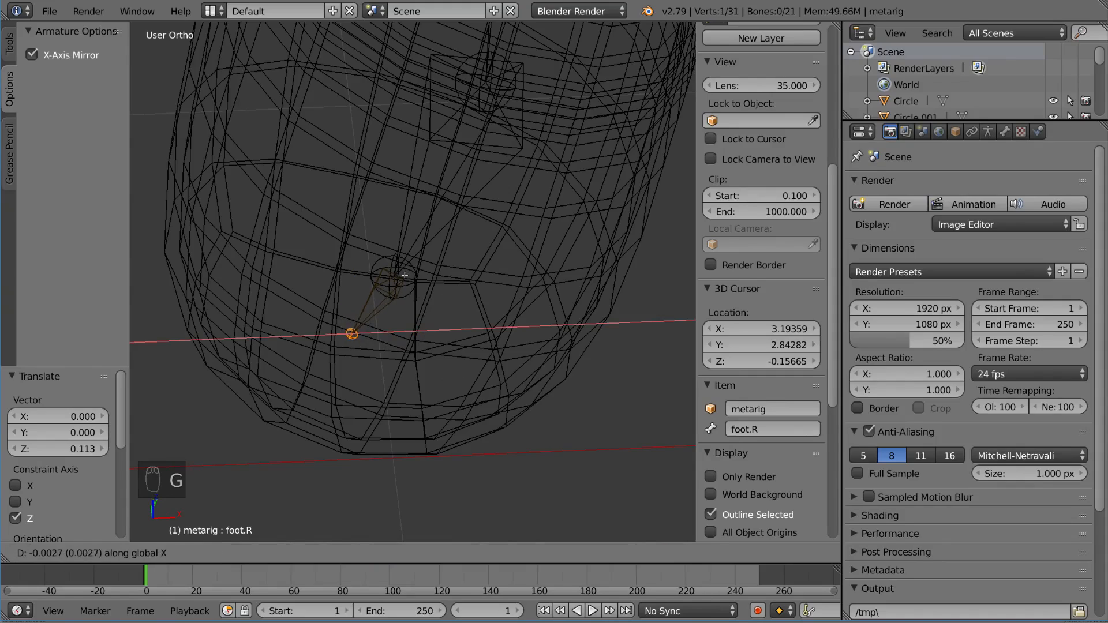
pyautogui.click(395, 277)
# Step: Lower the tip of foot.R by 0.016 along Z, and lower the whole foot bone along Z inside the foot
pyautogui.moveTo(394, 277); pyautogui.dragTo(399, 309, button='middle')
pyautogui.press('g')
pyautogui.press('z')
pyautogui.click(439, 256)
pyautogui.rightClick(414, 309)
pyautogui.press('g')
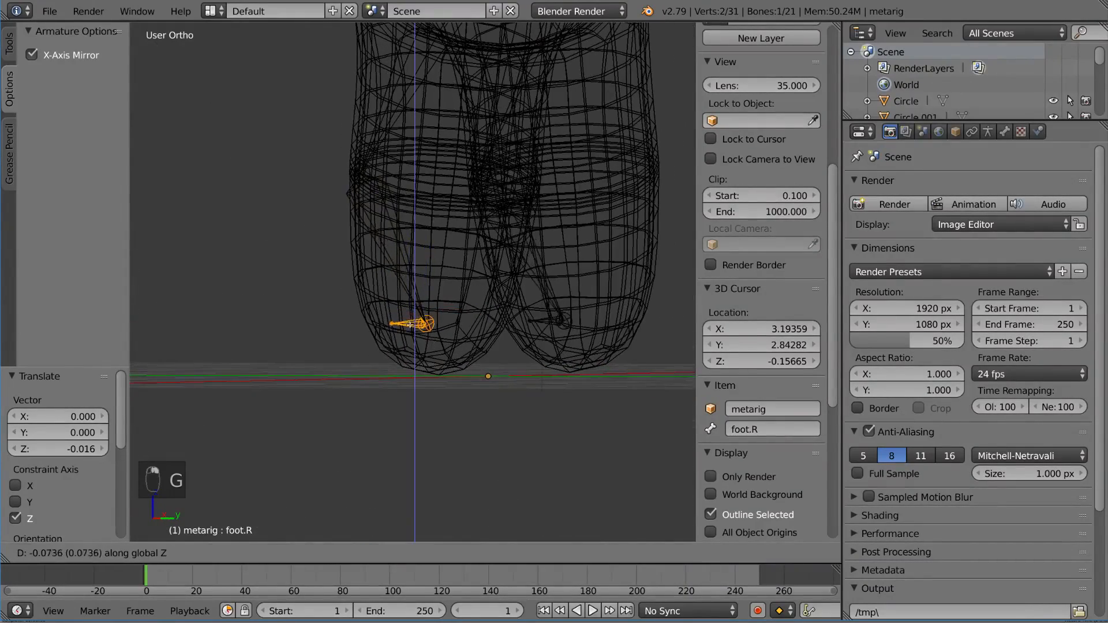
pyautogui.click(409, 343)
# Step: Fine-tune the foot bone's placement inside the foot mesh and check the whole armature
pyautogui.press('g')
pyautogui.click(442, 340)
pyautogui.moveTo(443, 340)
pyautogui.mouseDown(button='middle')
pyautogui.moveTo(509, 360)
pyautogui.moveTo(449, 288)
pyautogui.moveTo(459, 342)
pyautogui.mouseUp(button='middle')
pyautogui.press('g')
pyautogui.middleClick(507, 360)
pyautogui.click(496, 355)
pyautogui.scroll(-4, 460, 343)
pyautogui.press('a')
pyautogui.press('a')
pyautogui.press('a')
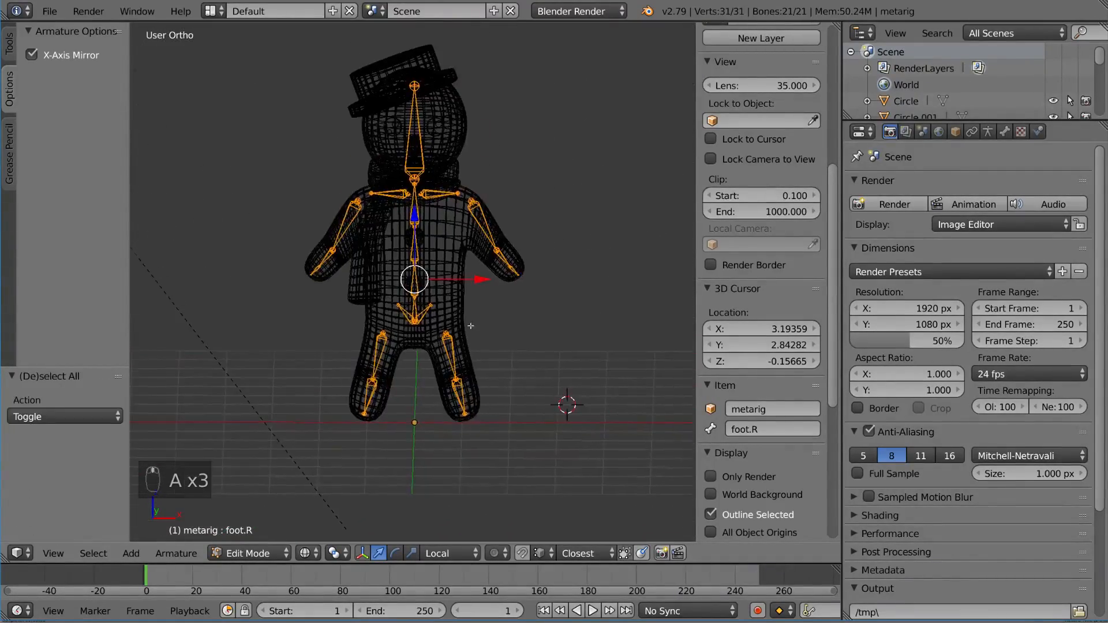
# Step: Move the elbow joint of upper_arm.L 0.156 along Y toward the back of the arm, and adjust it once more along Y
pyautogui.scroll(3, 445, 363)
pyautogui.scroll(4, 485, 350)
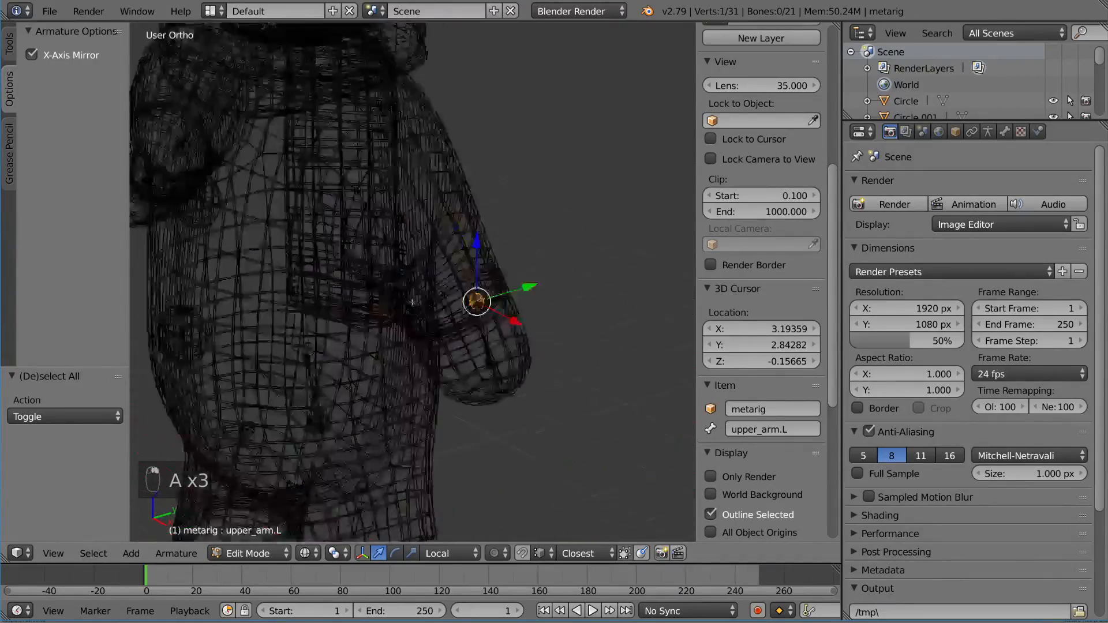
pyautogui.press('g')
pyautogui.click(391, 309)
pyautogui.press('z')
pyautogui.hotkey('alt', 'z')
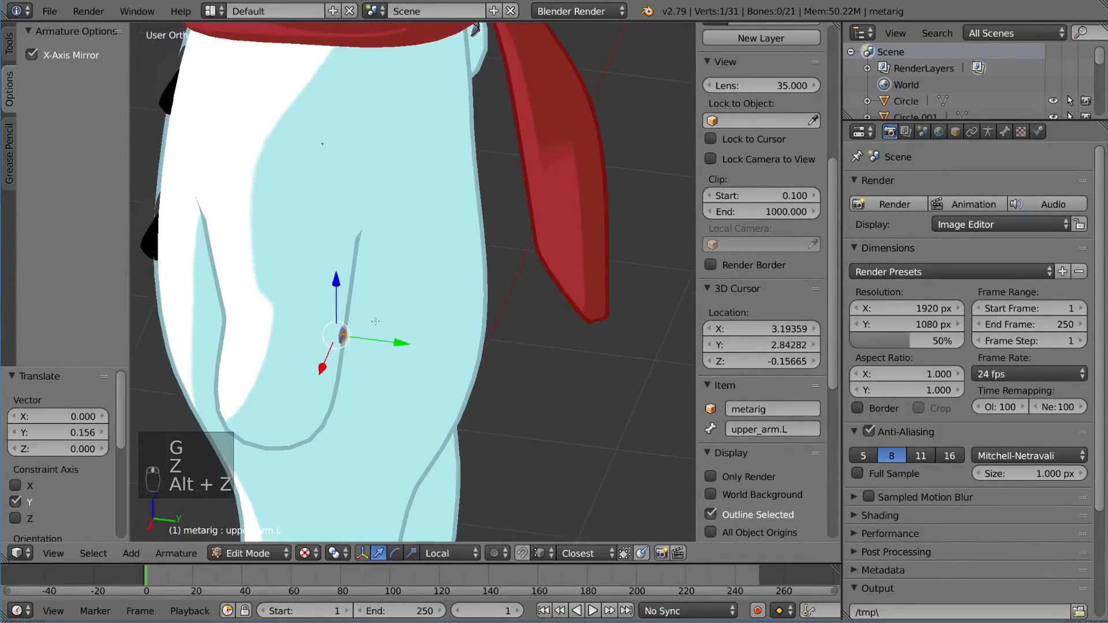
pyautogui.press('g')
pyautogui.press('y')
pyautogui.click(381, 315)
# Step: Reposition the arm joint freely while checking it against the shaded arm mesh
pyautogui.press('z')
pyautogui.moveTo(381, 315)
pyautogui.mouseDown(button='middle')
pyautogui.moveTo(423, 365)
pyautogui.moveTo(429, 397)
pyautogui.moveTo(460, 336)
pyautogui.moveTo(488, 231)
pyautogui.moveTo(411, 268)
pyautogui.moveTo(379, 250)
pyautogui.moveTo(394, 229)
pyautogui.mouseUp(button='middle')
pyautogui.press('g')
pyautogui.click(418, 336)
pyautogui.press('z')
pyautogui.hotkey('alt', 'z')
pyautogui.press('z')
# Step: Move the shoulder end of upper_arm.L about 0.15 forward and refine its position inside the shoulder
pyautogui.press('a')
pyautogui.press('a')
pyautogui.press('a')
pyautogui.press('g')
pyautogui.click(408, 271)
pyautogui.press('g')
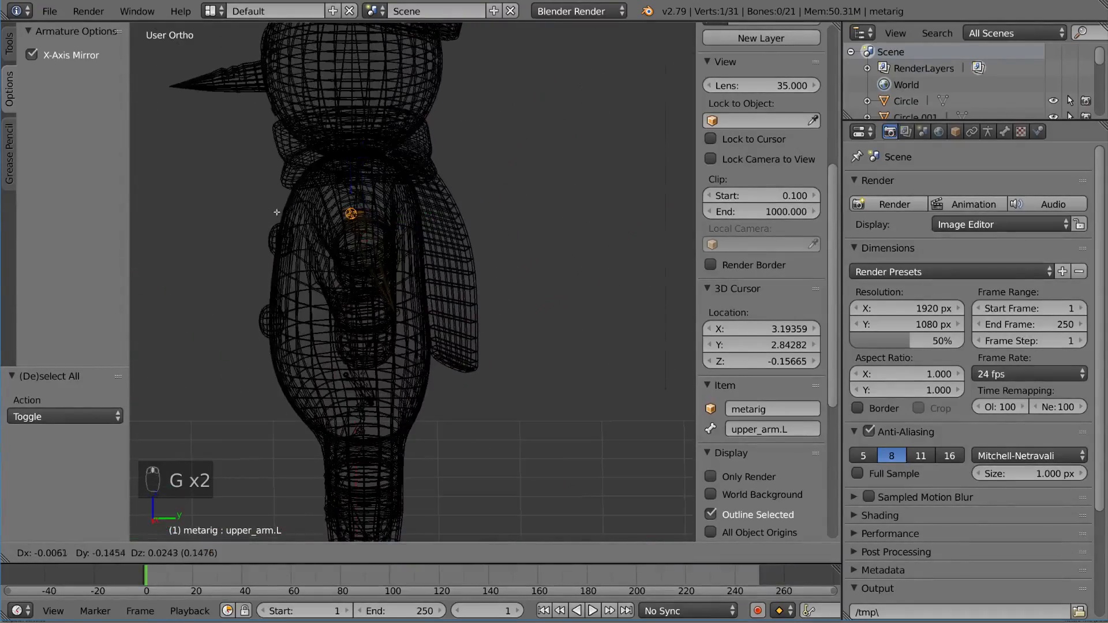
pyautogui.click(277, 213)
pyautogui.moveTo(277, 212); pyautogui.dragTo(500, 196, button='middle')
pyautogui.press('g')
pyautogui.click(503, 183)
# Step: Deselect all joints and examine how the arm, hip and leg bones sit inside the wireframe mesh from several angles
pyautogui.scroll(-2, 502, 209)
pyautogui.press('a')
pyautogui.press('a')
pyautogui.press('a')
pyautogui.keyDown('shift'); pyautogui.moveTo(500, 245); pyautogui.dragTo(508, 203, button='middle'); pyautogui.keyUp('shift')
pyautogui.moveTo(469, 325); pyautogui.dragTo(436, 323, button='middle')
pyautogui.keyDown('shift'); pyautogui.moveTo(436, 323); pyautogui.dragTo(579, 292, button='middle'); pyautogui.keyUp('shift')
pyautogui.scroll(2, 423, 286)
pyautogui.scroll(4, 428, 295)
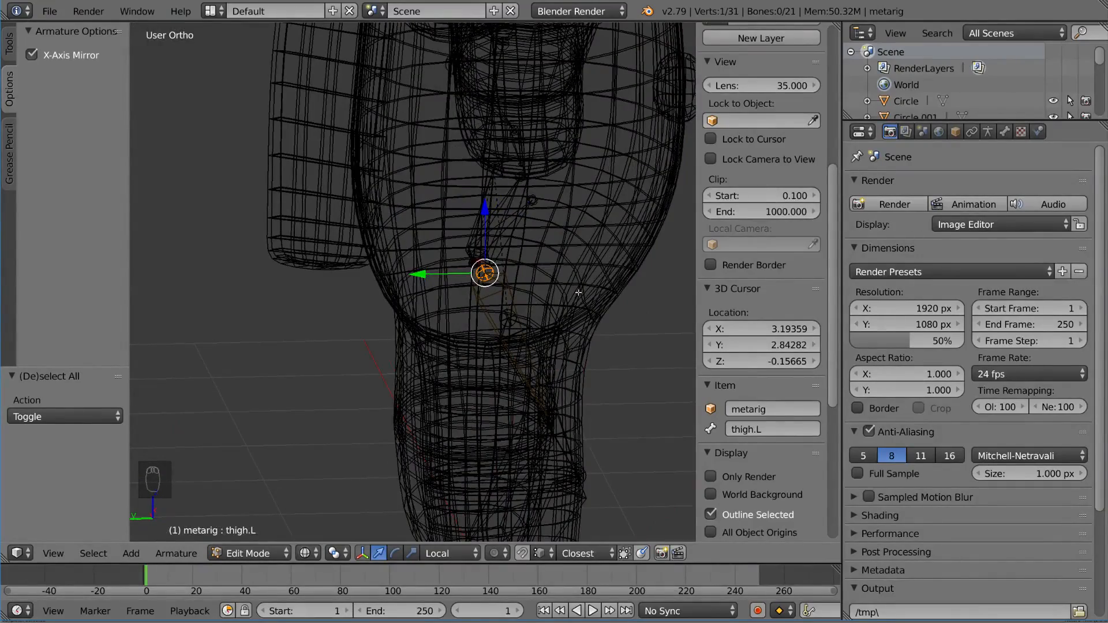
pyautogui.moveTo(532, 264); pyautogui.dragTo(430, 261, button='middle')
pyautogui.scroll(-3, 432, 261)
pyautogui.keyDown('shift'); pyautogui.moveTo(478, 232); pyautogui.dragTo(544, 359, button='middle'); pyautogui.keyUp('shift')
pyautogui.scroll(-3, 475, 329)
# Step: Return to Object Mode and inspect the textured snowman for bones protruding through the arms and legs
pyautogui.press('Tab')
pyautogui.press('z')
pyautogui.hotkey('alt', 'z')
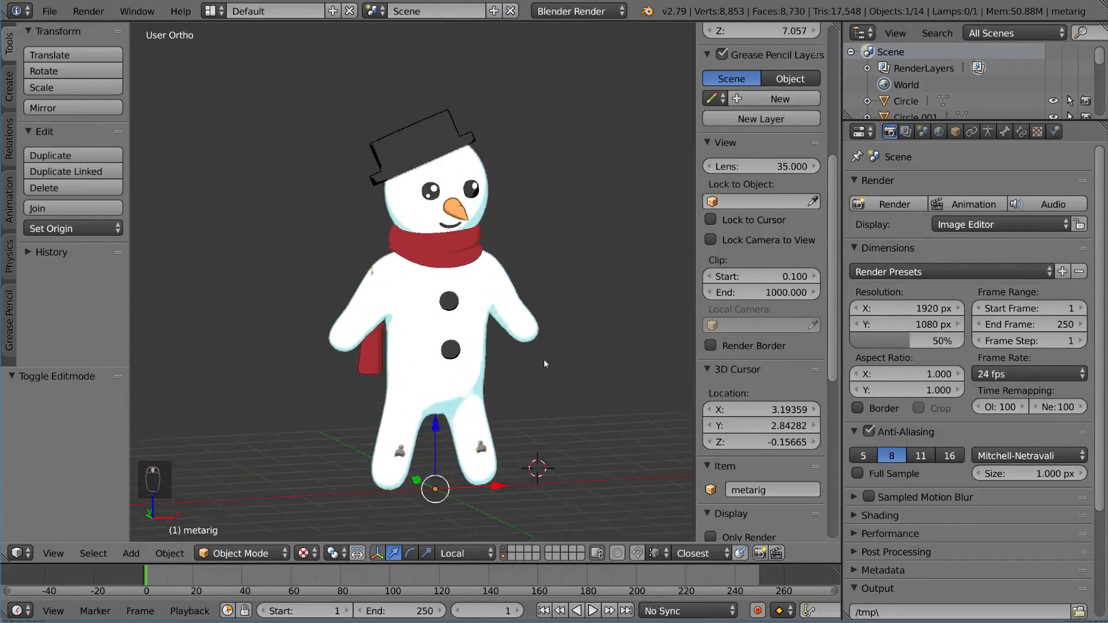
pyautogui.scroll(4, 524, 307)
pyautogui.moveTo(524, 312); pyautogui.dragTo(418, 317, button='middle')
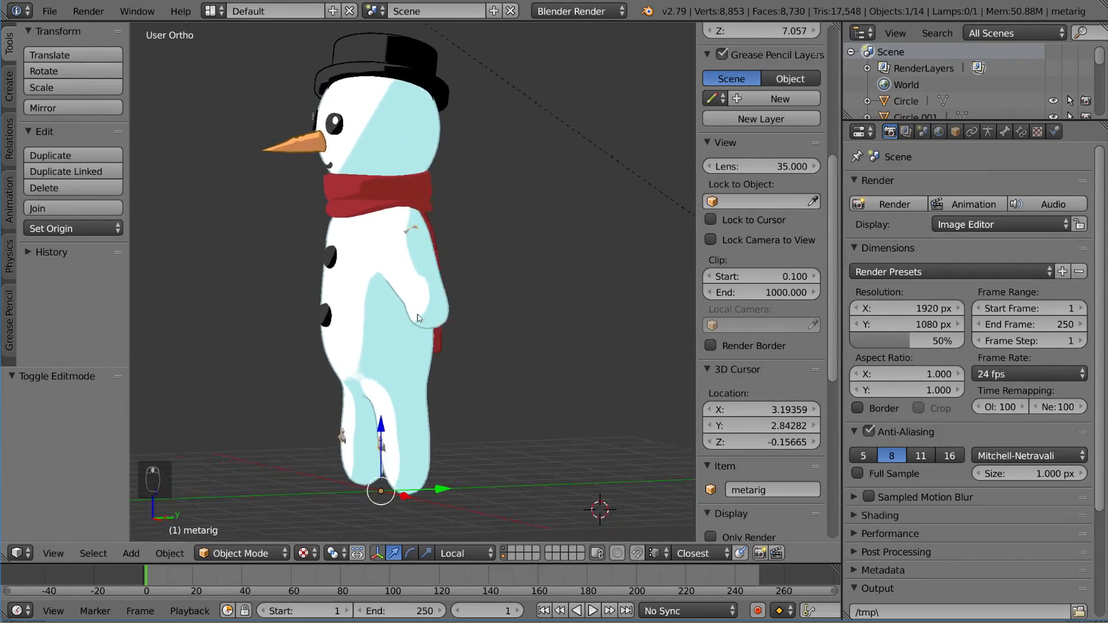
pyautogui.moveTo(413, 233)
pyautogui.mouseDown(button='middle')
pyautogui.moveTo(520, 301)
pyautogui.moveTo(569, 302)
pyautogui.moveTo(525, 304)
pyautogui.mouseUp(button='middle')
# Step: Enable X-Ray display for the metarig and check the bones over the textured snowman
pyautogui.press('z')
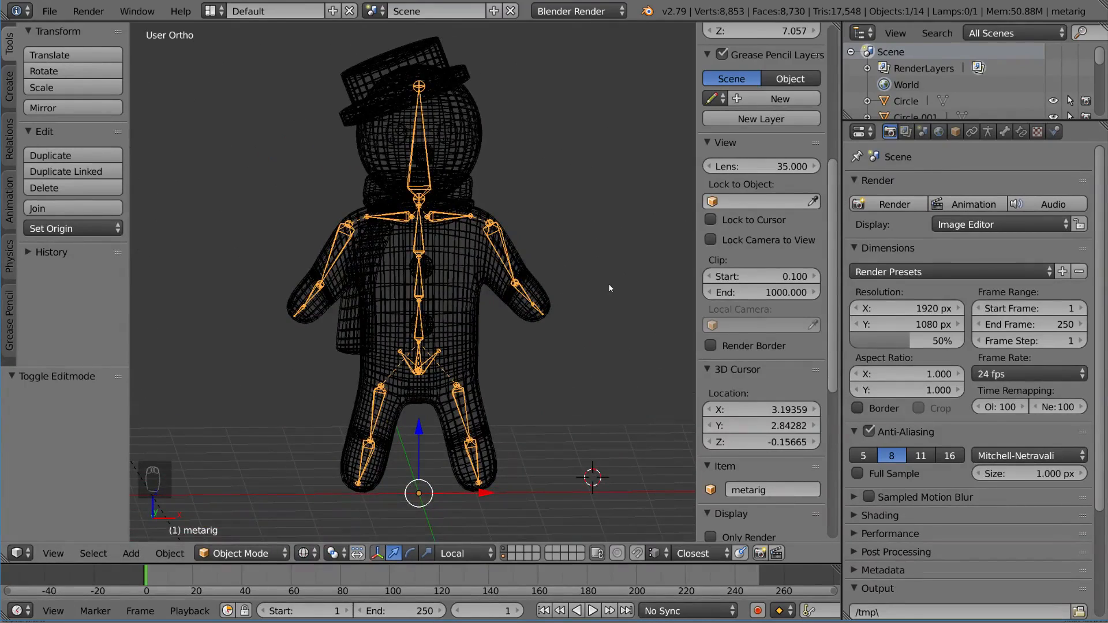
pyautogui.click(990, 133)
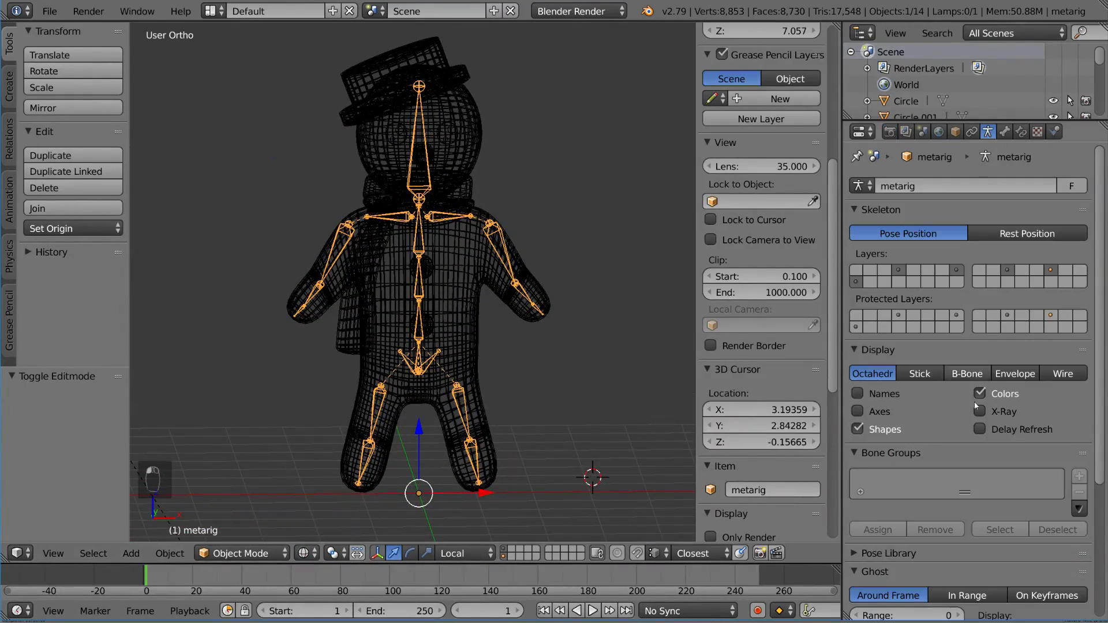
pyautogui.scroll(-5, 1001, 211)
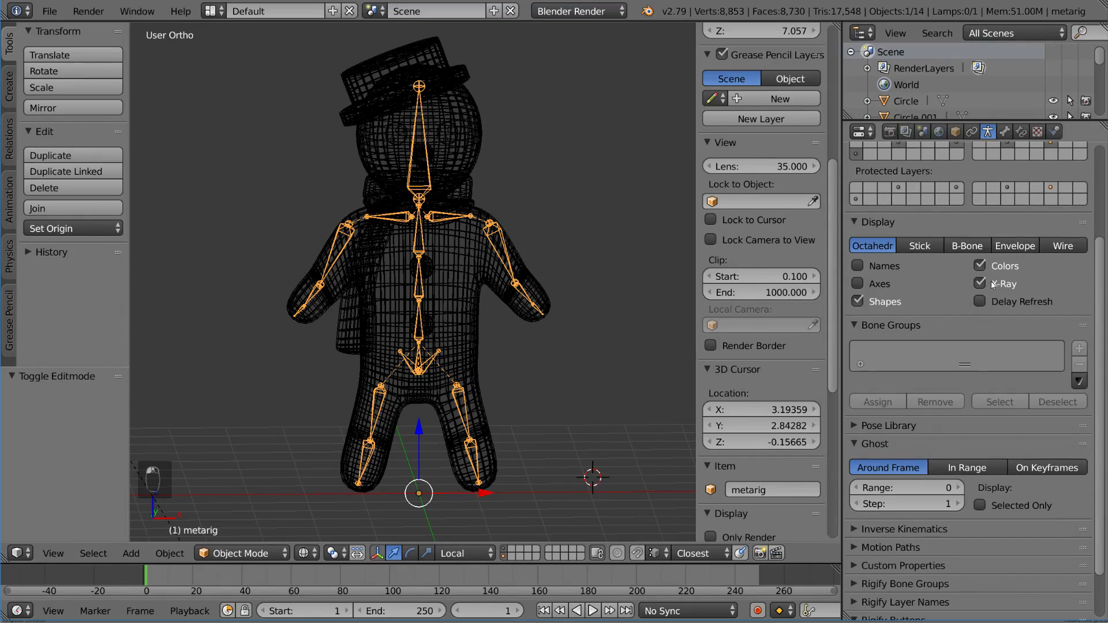
pyautogui.press('z')
pyautogui.hotkey('alt', 'z')
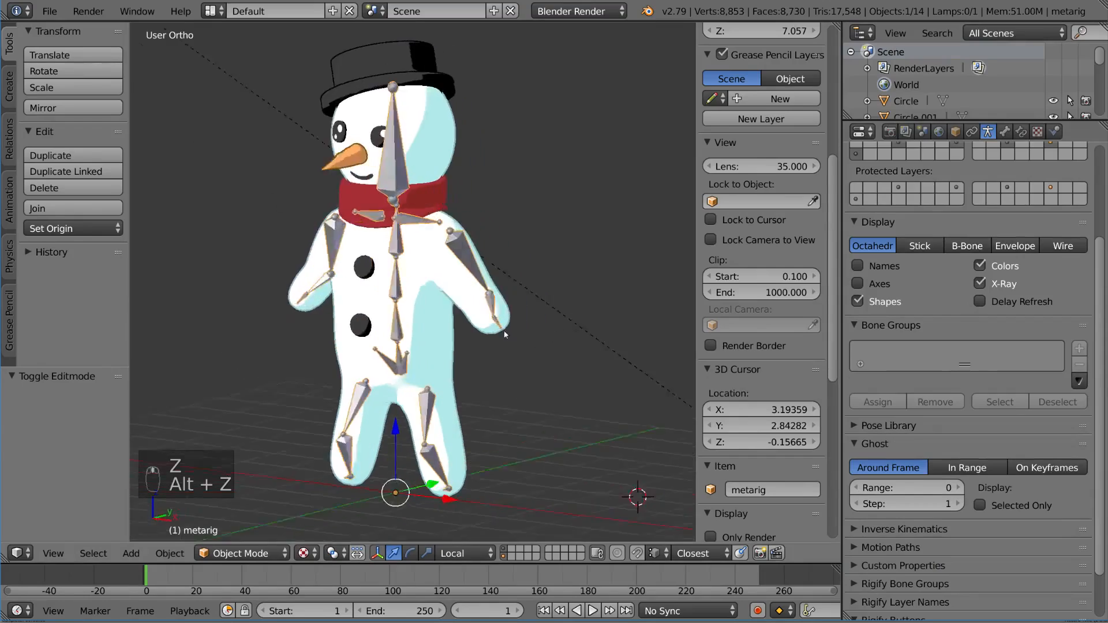
pyautogui.moveTo(552, 330); pyautogui.dragTo(494, 329, button='middle')
pyautogui.scroll(-2, 546, 327)
pyautogui.scroll(2, 494, 328)
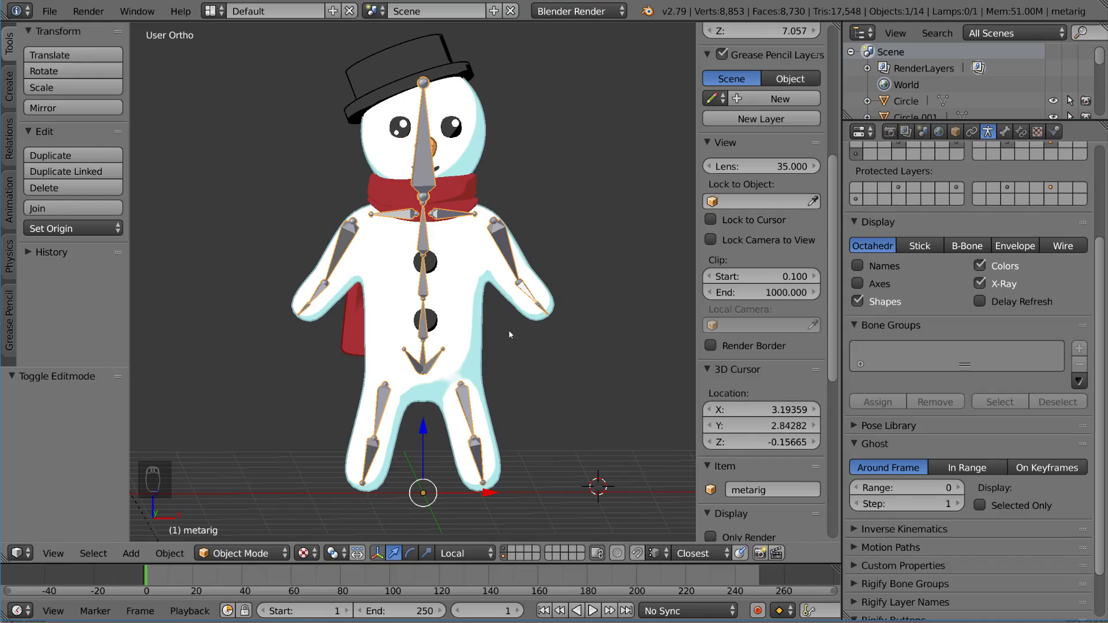
# Step: Try to parent the snowman's body mesh to the metarig with automatic weights
pyautogui.rightClick(484, 311)
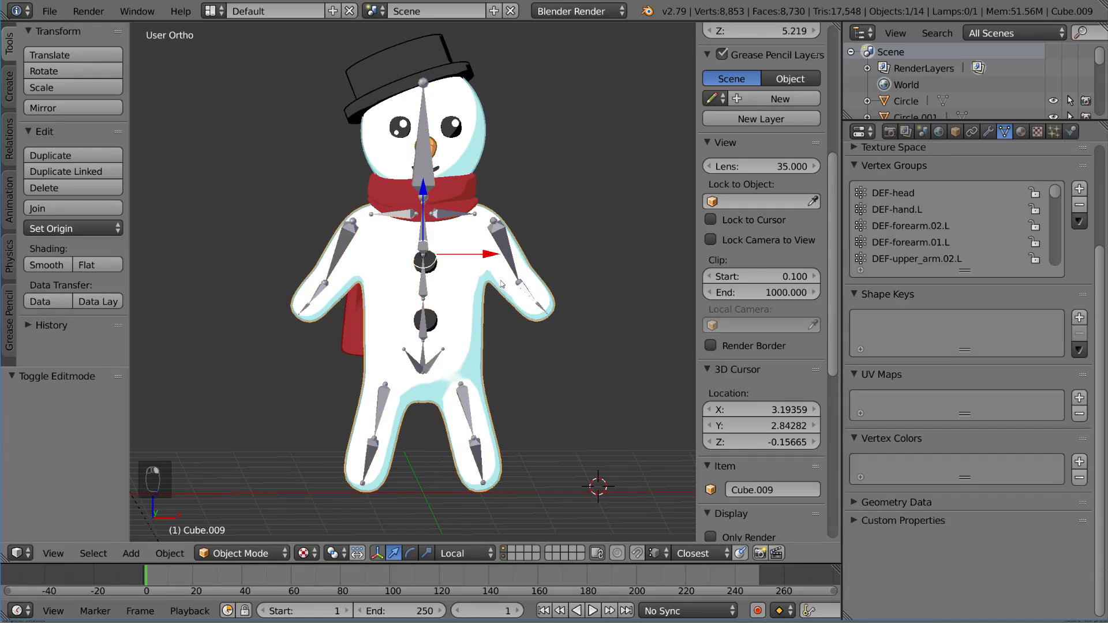
pyautogui.moveTo(527, 241)
pyautogui.mouseDown(button='middle')
pyautogui.moveTo(470, 308)
pyautogui.moveTo(508, 284)
pyautogui.moveTo(526, 319)
pyautogui.moveTo(490, 320)
pyautogui.moveTo(521, 261)
pyautogui.mouseUp(button='middle')
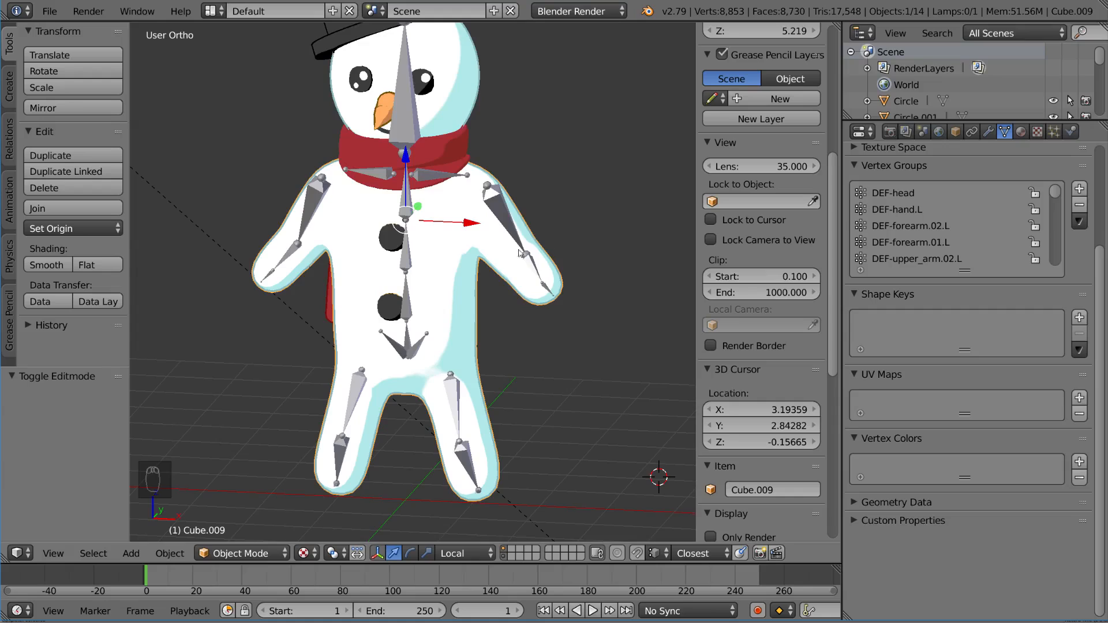
pyautogui.press('z')
pyautogui.keyDown('shift'); pyautogui.rightClick(510, 214); pyautogui.keyUp('shift')
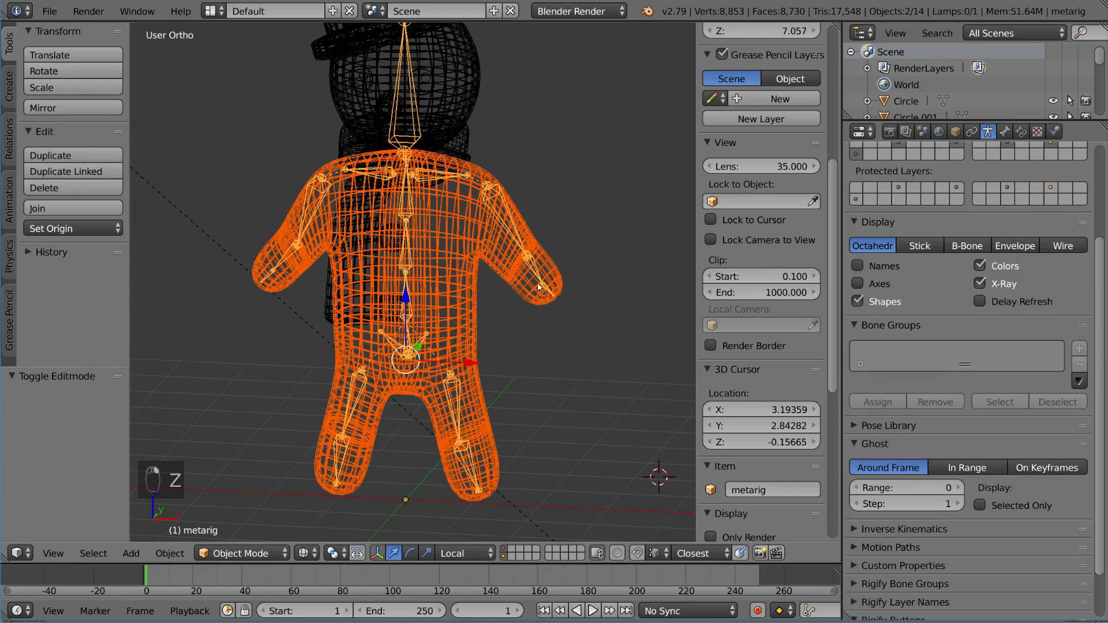
pyautogui.moveTo(535, 280)
pyautogui.mouseDown(button='middle')
pyautogui.moveTo(546, 273)
pyautogui.moveTo(553, 316)
pyautogui.moveTo(660, 306)
pyautogui.moveTo(549, 310)
pyautogui.moveTo(560, 292)
pyautogui.mouseUp(button='middle')
pyautogui.hotkey('alt', 'z')
pyautogui.scroll(-2, 558, 293)
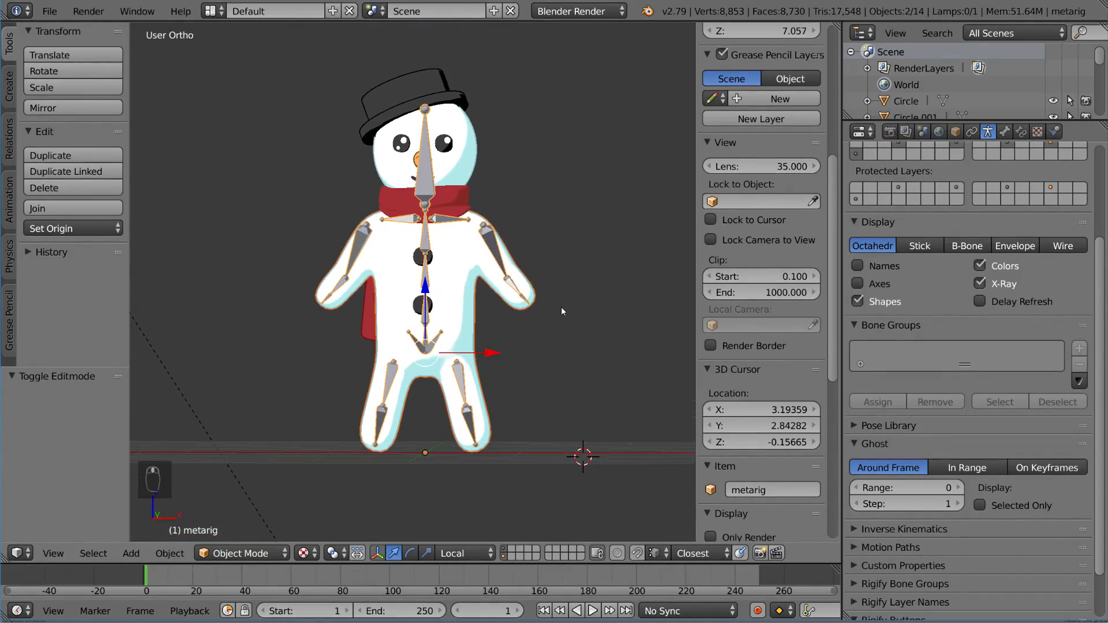
pyautogui.hotkey('ctrl', 'p')
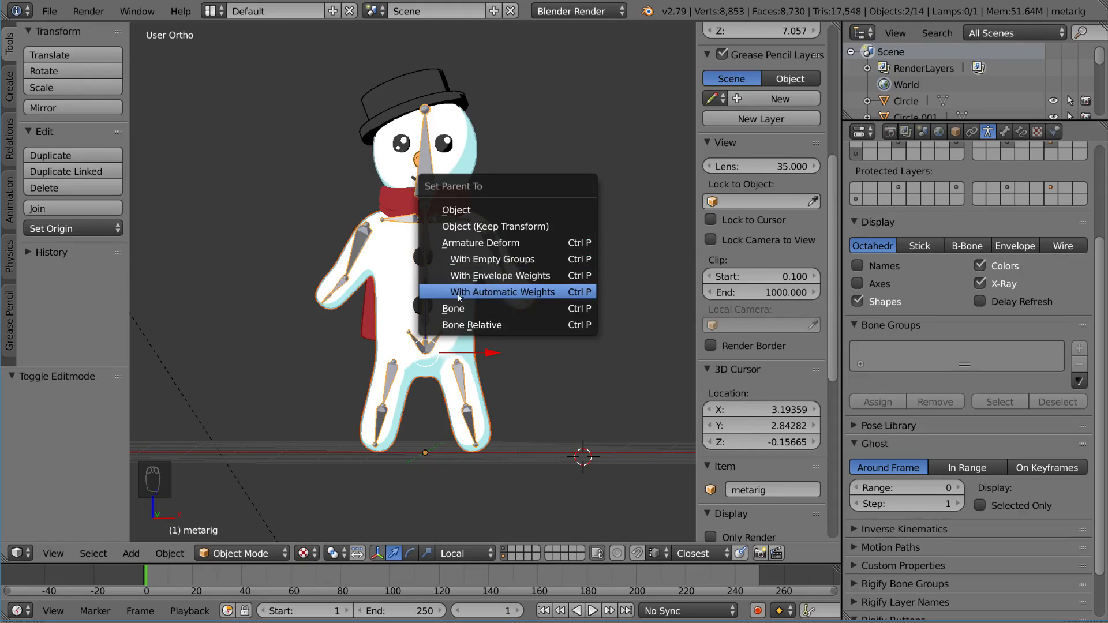
pyautogui.click(542, 262)
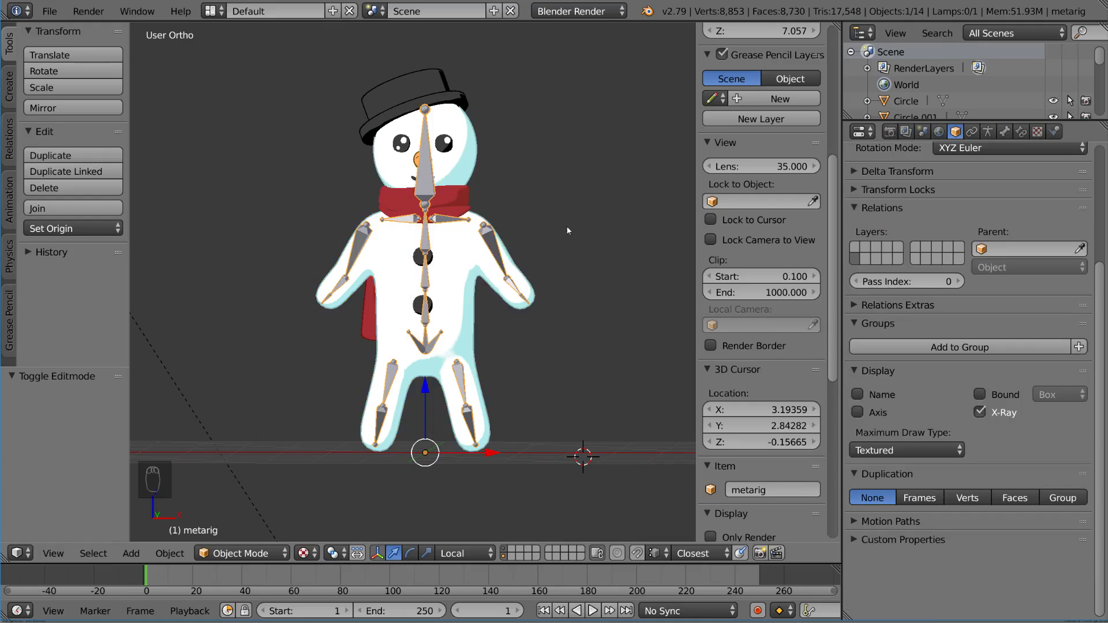
# Step: Check the body mesh's vertex groups and retry parenting it to the metarig with automatic weights
pyautogui.rightClick(521, 275)
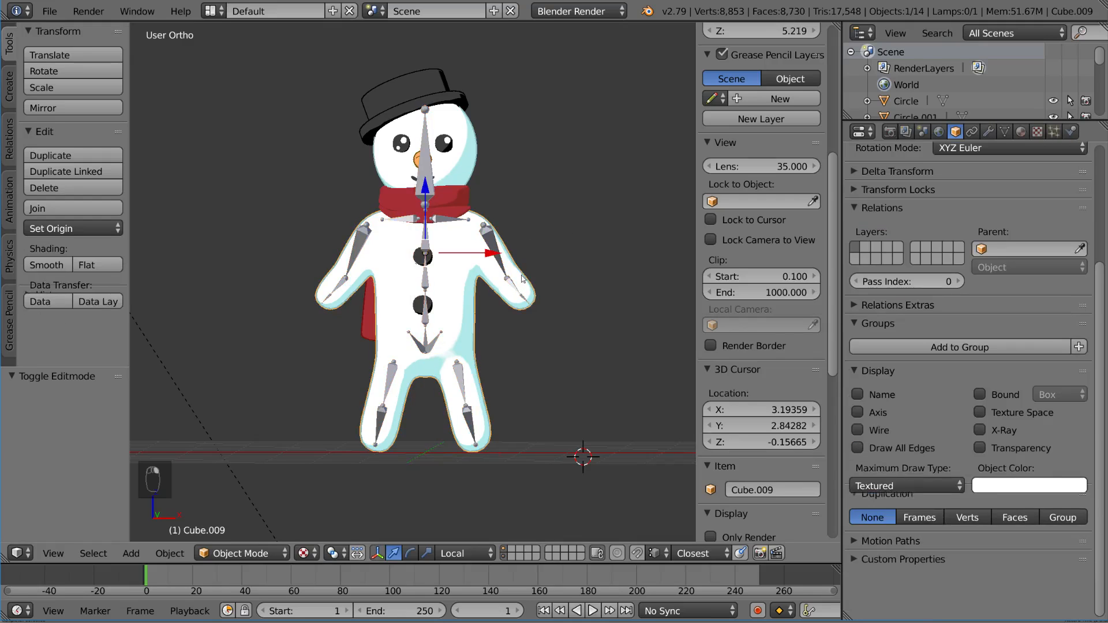
pyautogui.click(1005, 132)
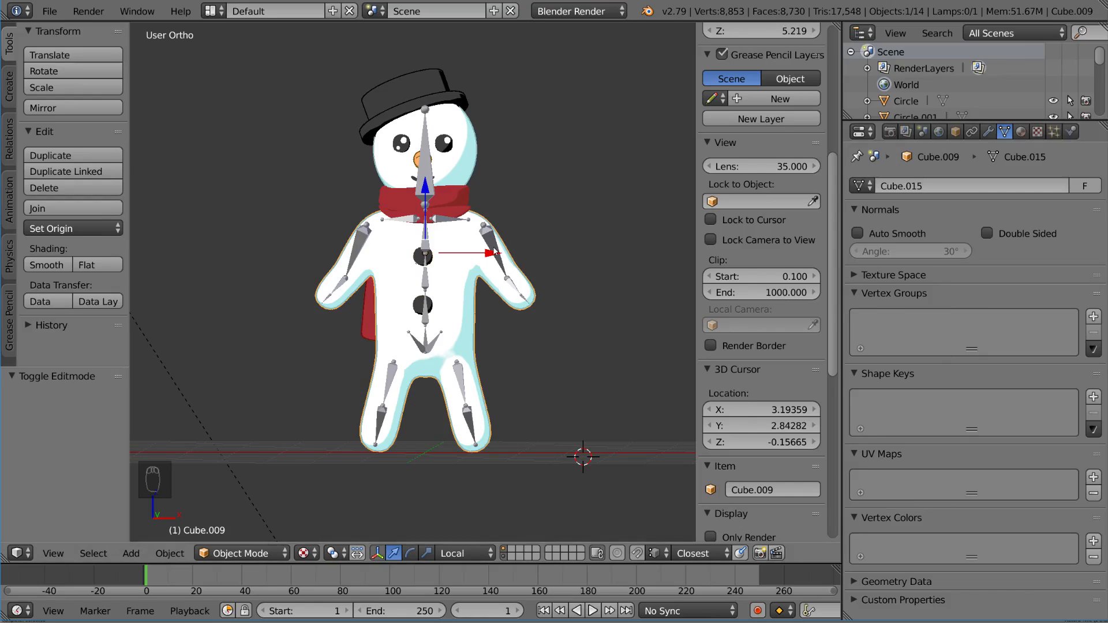
pyautogui.keyDown('shift'); pyautogui.rightClick(498, 245); pyautogui.keyUp('shift')
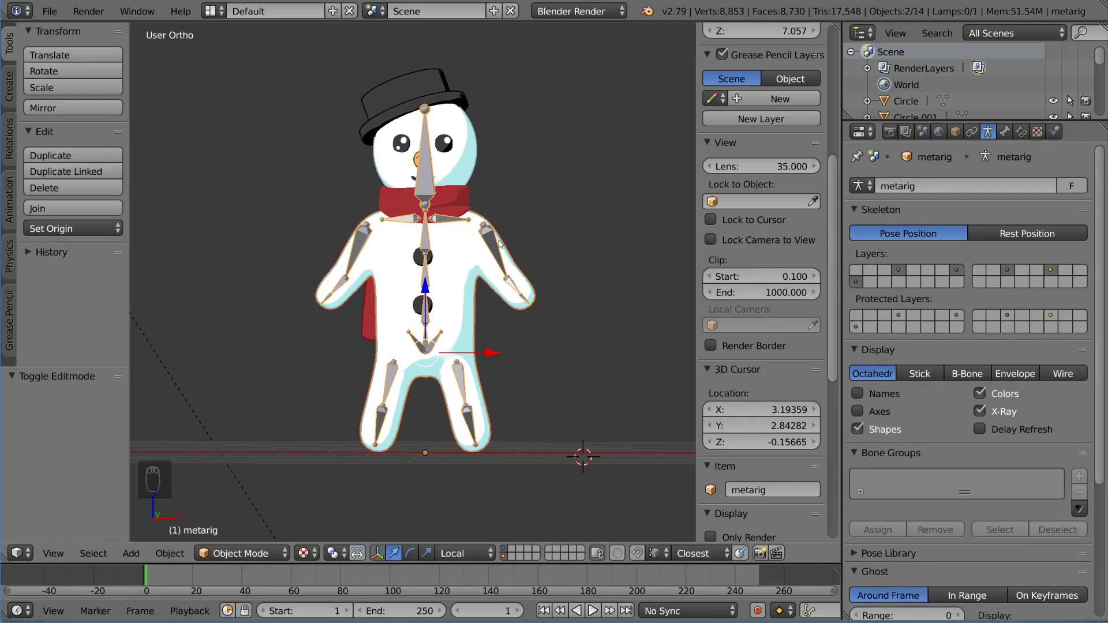
pyautogui.hotkey('ctrl', 'p')
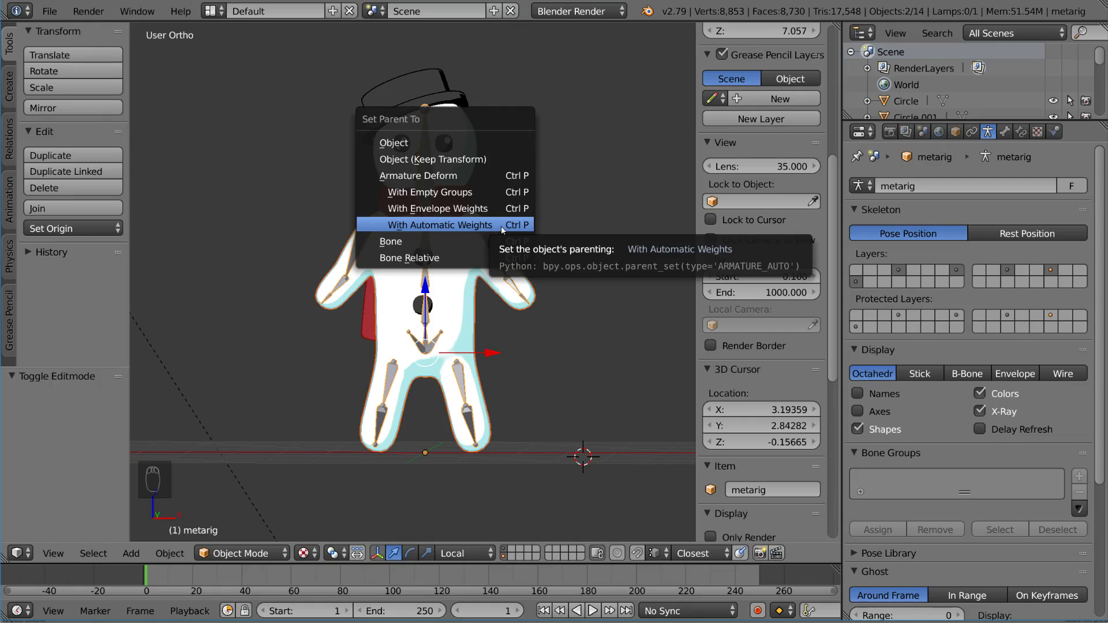
pyautogui.click(501, 226)
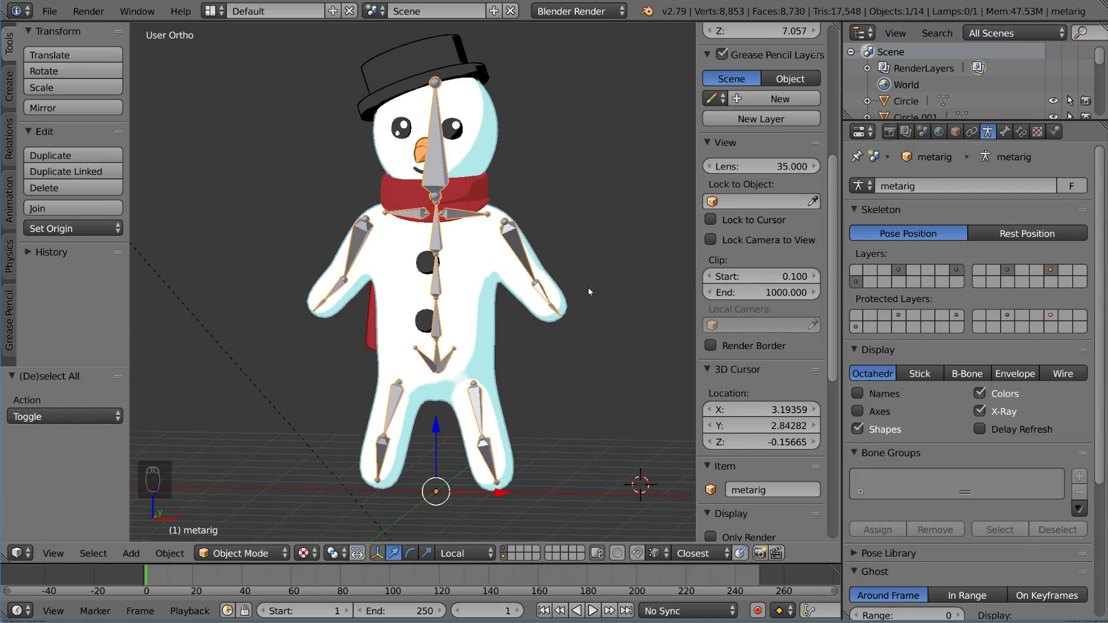
# Step: Test the body's deformation in Pose Mode by rotating upper_arm.L, and cancel each rotation
pyautogui.hotkey('ctrl', 'Tab')
pyautogui.press('r')
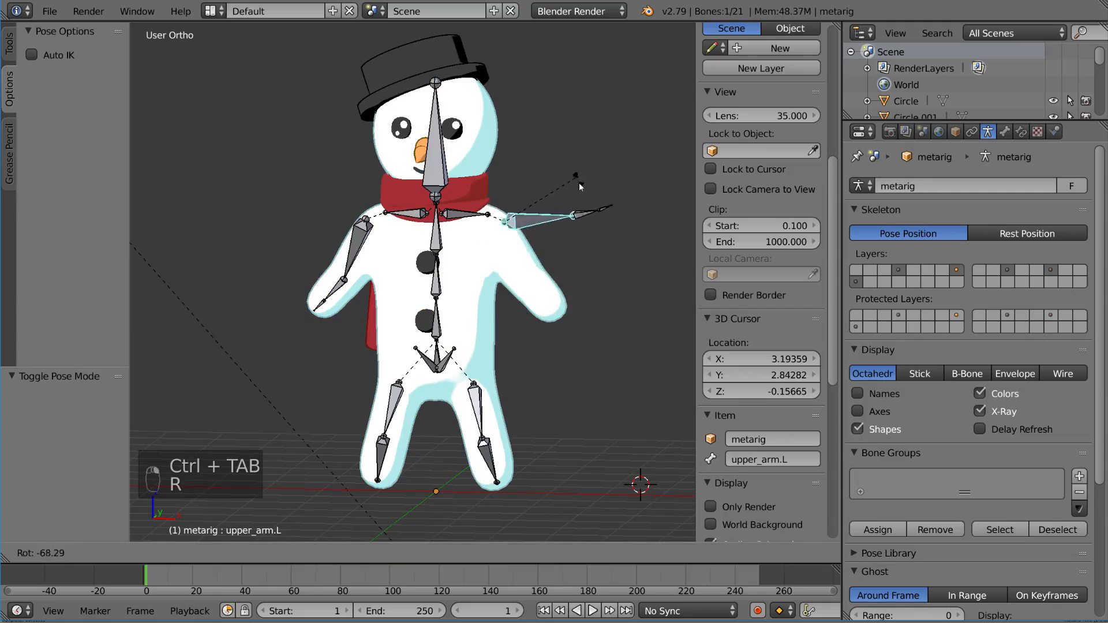
pyautogui.rightClick(583, 233)
pyautogui.press('r')
pyautogui.press('r')
pyautogui.rightClick(601, 261)
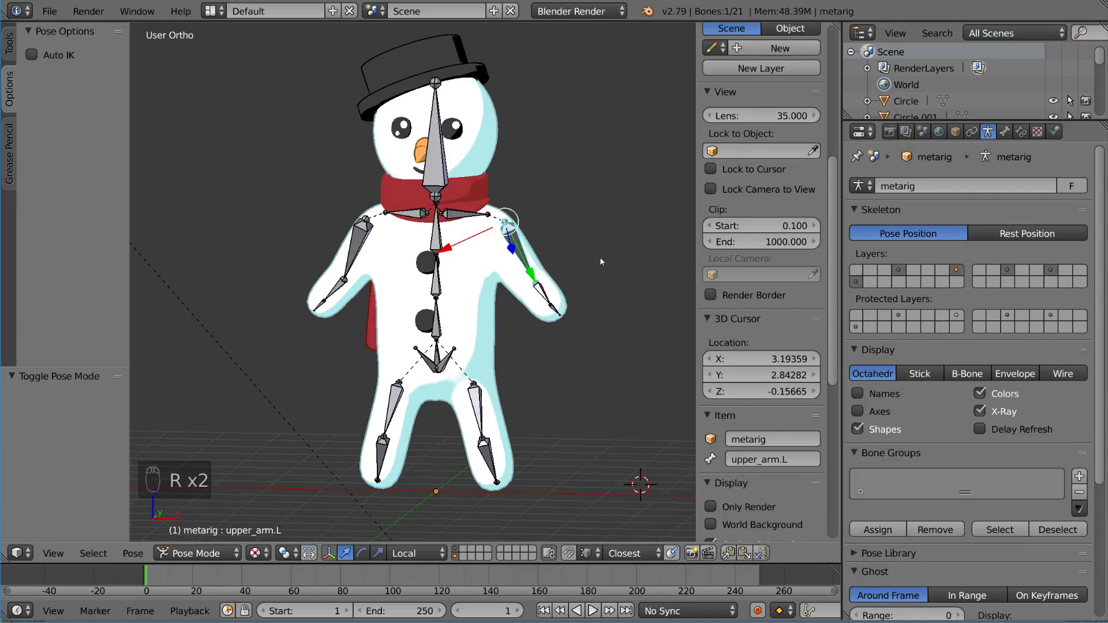
# Step: Test rotating the head bone, upper_arm.R and spine.001, cancelling each rotation
pyautogui.rightClick(441, 181)
pyautogui.press('r')
pyautogui.rightClick(450, 172)
pyautogui.rightClick(363, 237)
pyautogui.press('r')
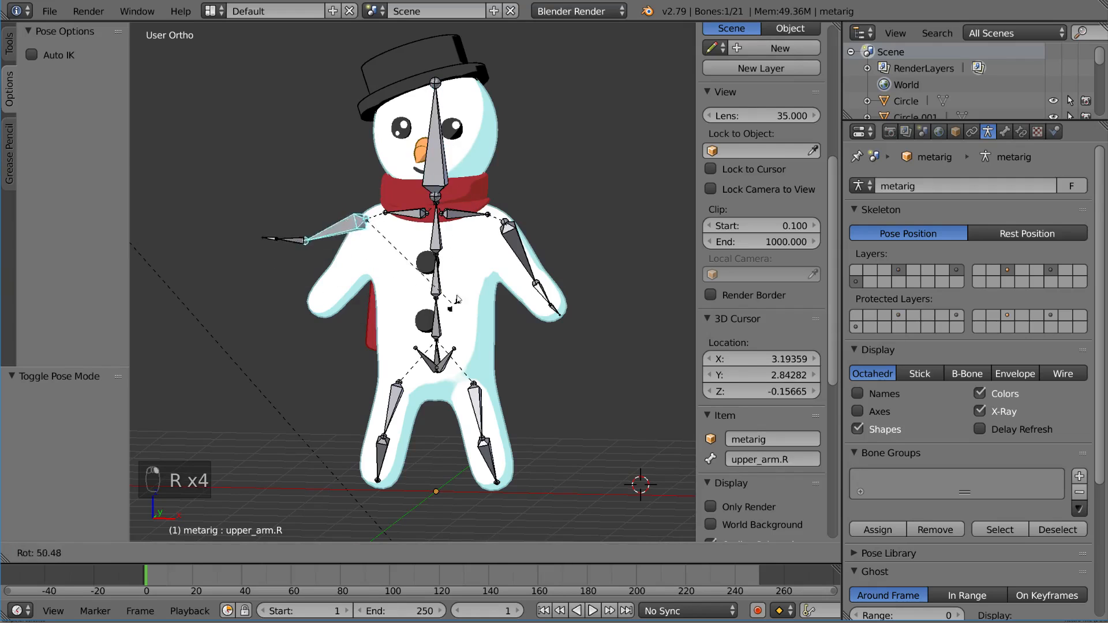
pyautogui.rightClick(492, 280)
pyautogui.rightClick(439, 316)
pyautogui.press('r')
pyautogui.press('r')
pyautogui.rightClick(492, 225)
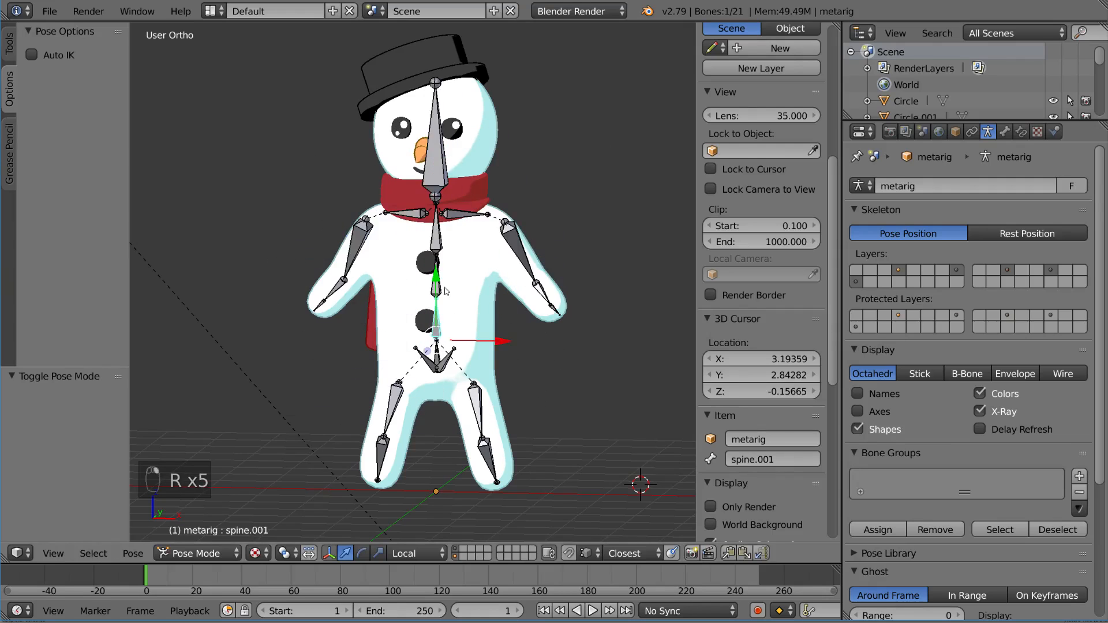
# Step: In Object Mode, parent the body, head, hat and scarf meshes to the metarig with automatic weights
pyautogui.hotkey('ctrl', 'Tab')
pyautogui.keyDown('shift'); pyautogui.moveTo(574, 299); pyautogui.dragTo(573, 247, button='middle'); pyautogui.keyUp('shift')
pyautogui.rightClick(555, 249)
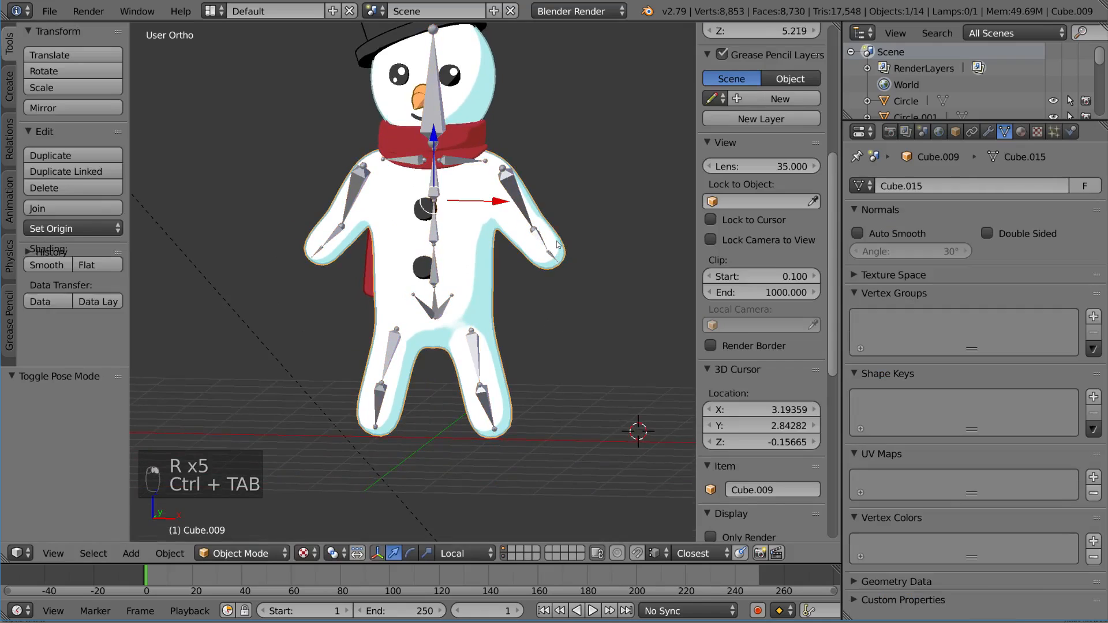
pyautogui.keyDown('shift'); pyautogui.rightClick(511, 184); pyautogui.keyUp('shift')
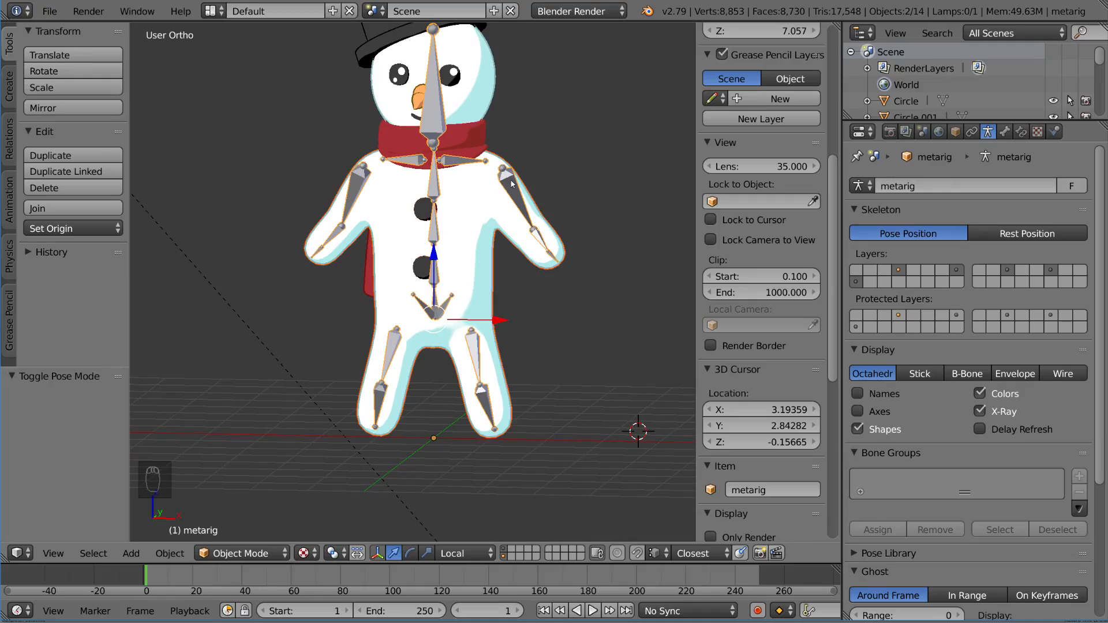
pyautogui.rightClick(547, 219)
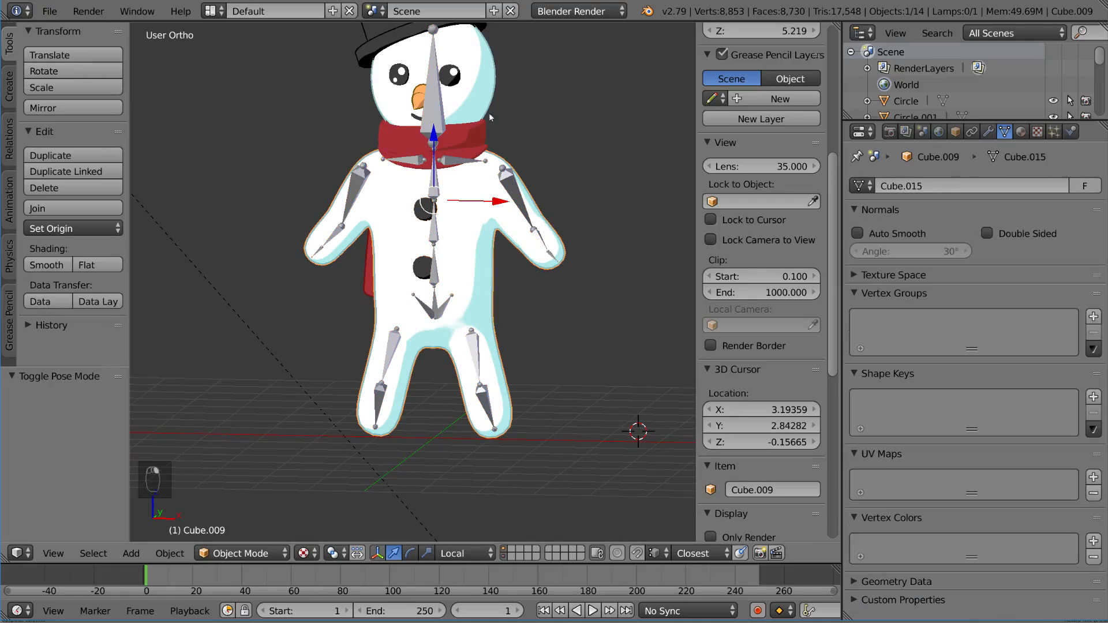
pyautogui.keyDown('shift'); pyautogui.rightClick(497, 86); pyautogui.keyUp('shift')
pyautogui.keyDown('shift'); pyautogui.moveTo(500, 84); pyautogui.dragTo(522, 143, button='middle'); pyautogui.keyUp('shift')
pyautogui.keyDown('shift'); pyautogui.rightClick(488, 74); pyautogui.keyUp('shift')
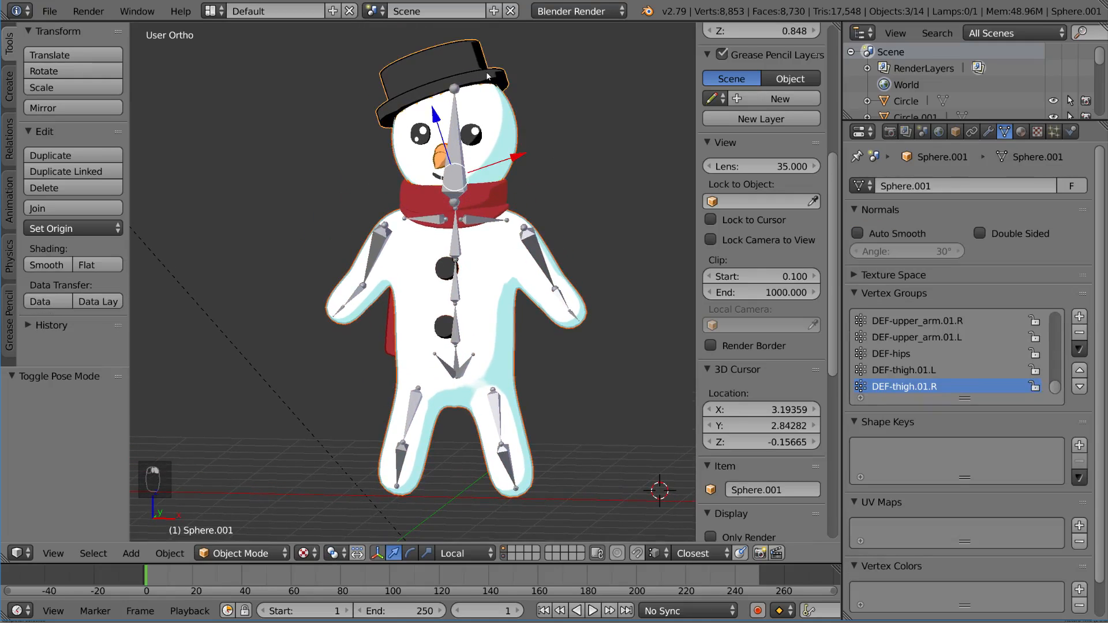
pyautogui.keyDown('shift'); pyautogui.rightClick(509, 206); pyautogui.keyUp('shift')
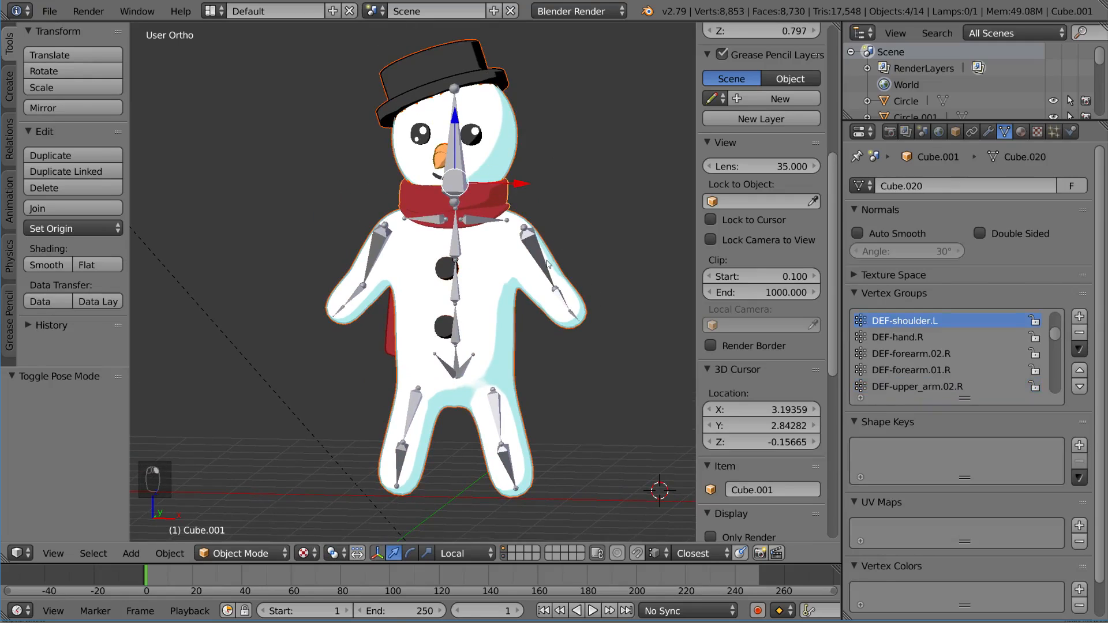
pyautogui.keyDown('shift'); pyautogui.rightClick(548, 291); pyautogui.keyUp('shift')
pyautogui.keyDown('shift'); pyautogui.moveTo(548, 293); pyautogui.dragTo(544, 264, button='middle'); pyautogui.keyUp('shift')
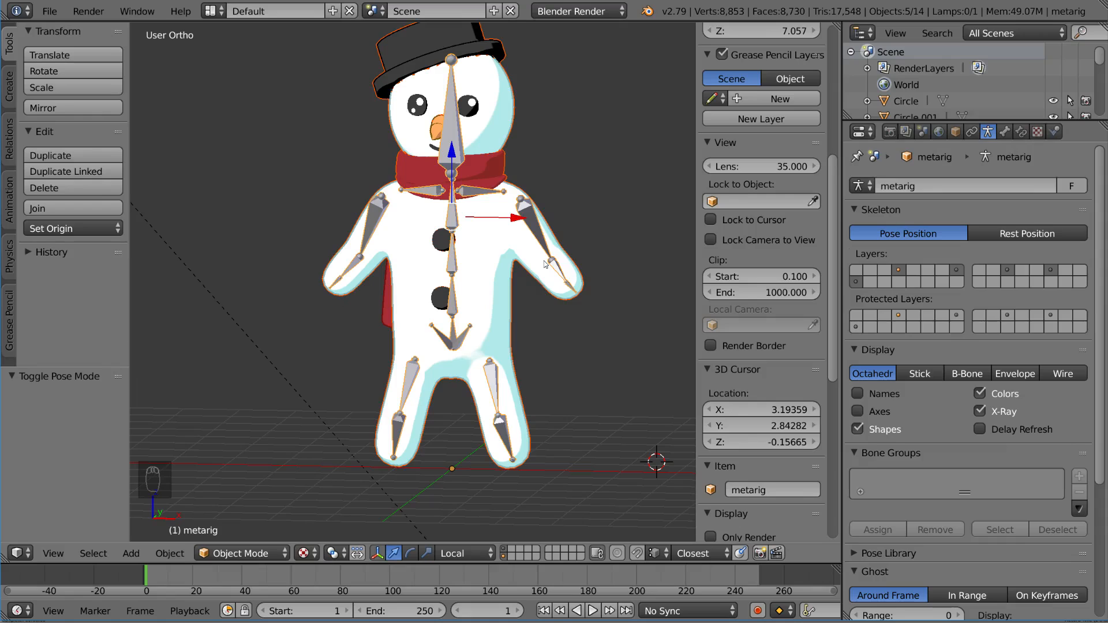
pyautogui.hotkey('ctrl', 'p')
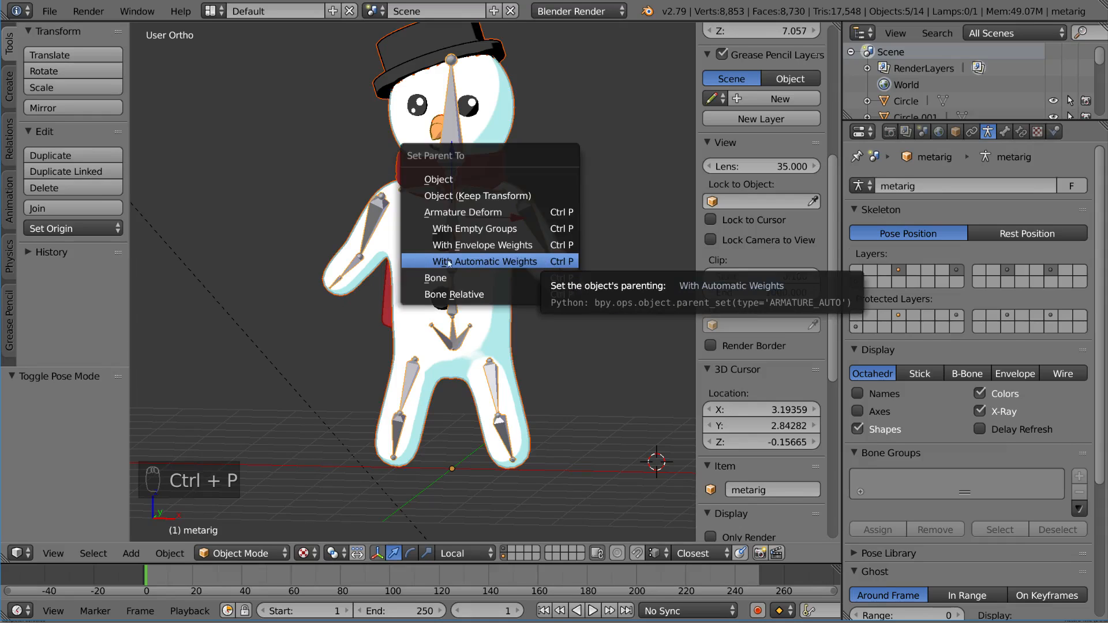
pyautogui.click(545, 261)
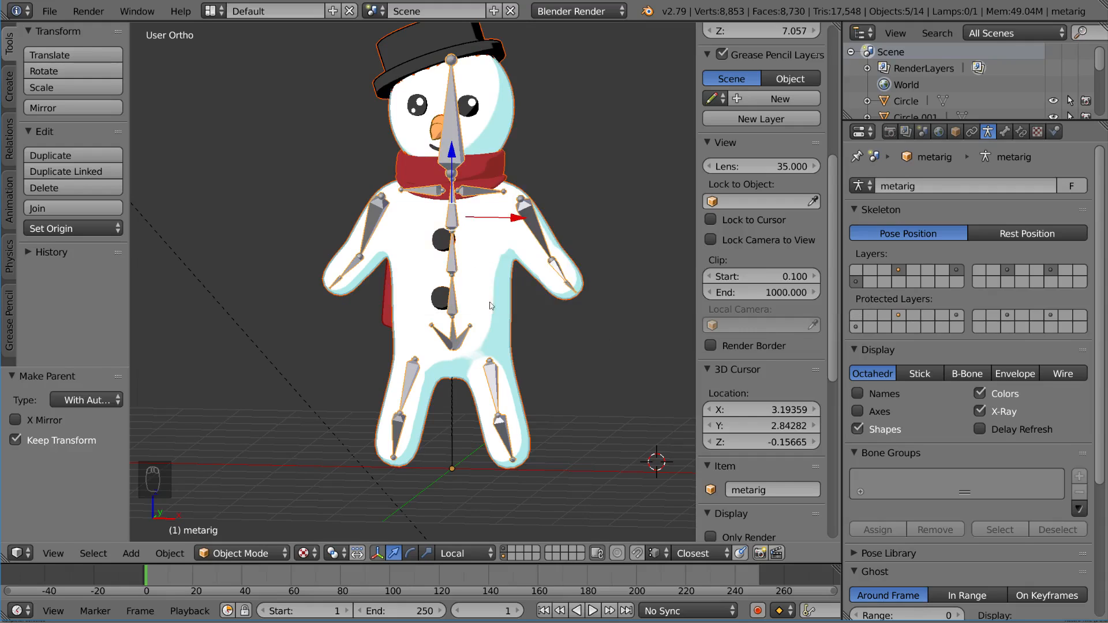
# Step: Put the metarig in Pose Mode and test rotating upper_arm.L, cancelling the rotation
pyautogui.rightClick(536, 224)
pyautogui.rightClick(536, 225)
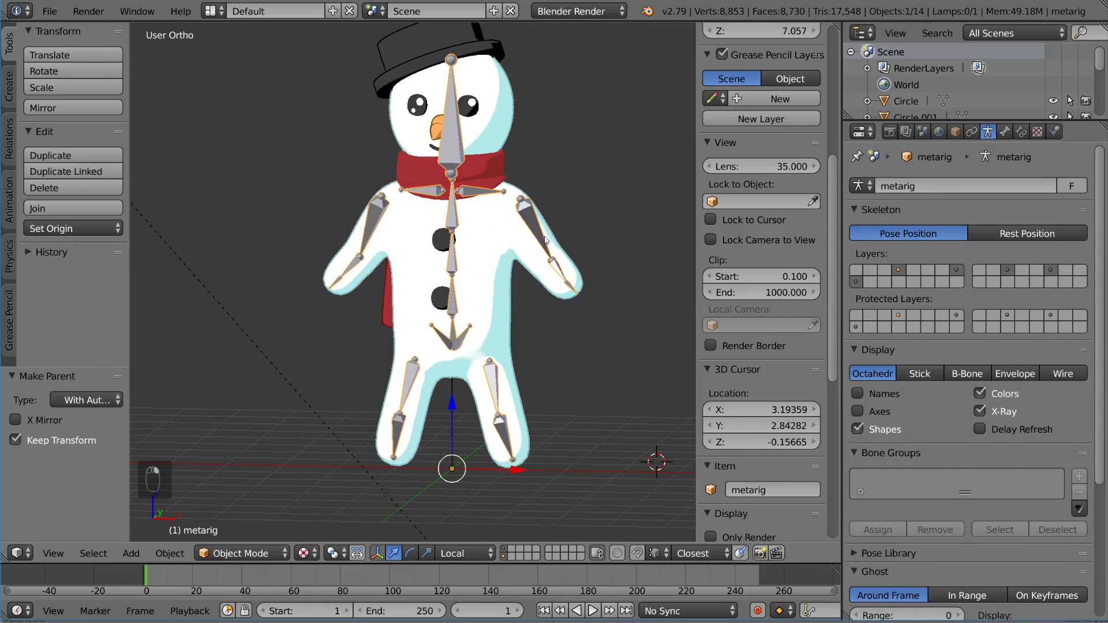
pyautogui.hotkey('ctrl', 'Tab')
pyautogui.rightClick(543, 234)
pyautogui.moveTo(542, 234); pyautogui.dragTo(593, 247, button='middle')
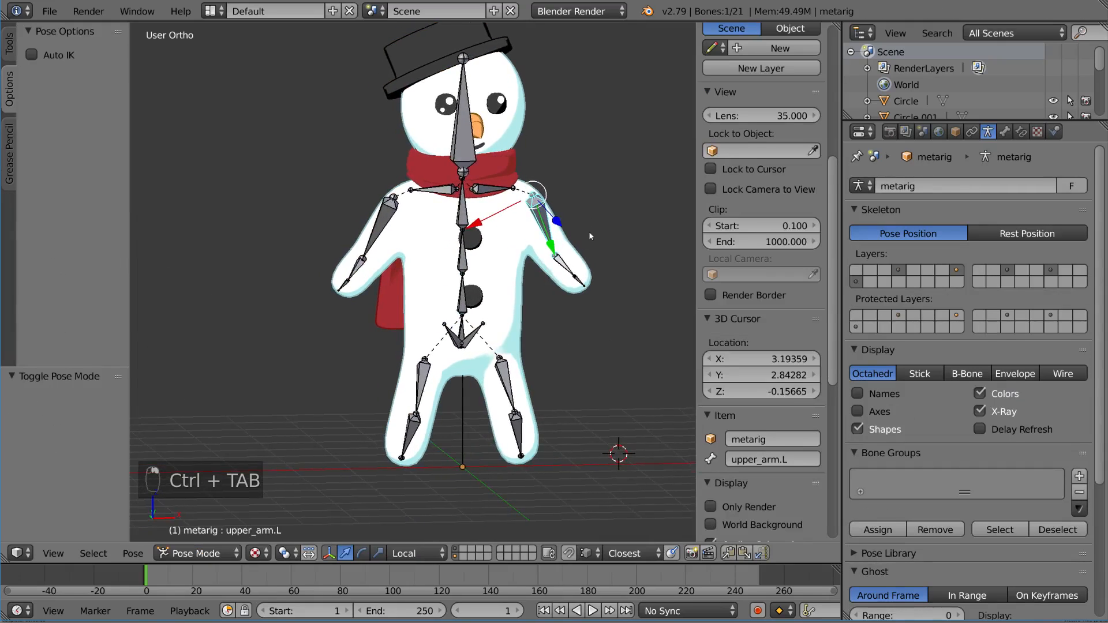
pyautogui.scroll(2, 593, 252)
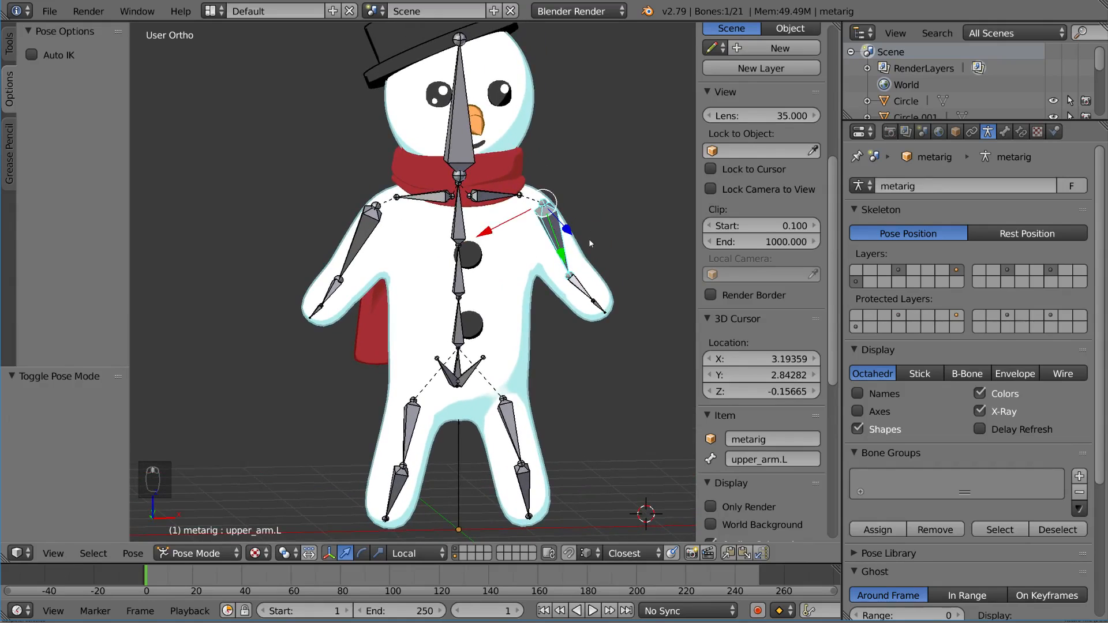
pyautogui.press('r')
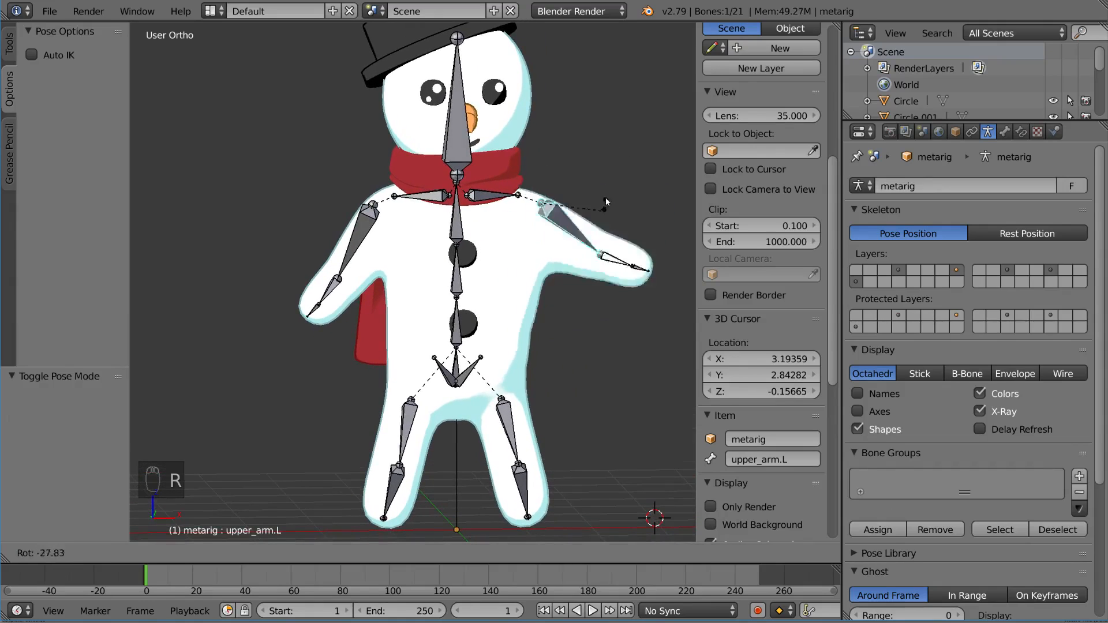
pyautogui.rightClick(604, 203)
# Step: Test the arm deformation by rotating forearm.L and upper_arm.R without keeping the rotations
pyautogui.rightClick(589, 290)
pyautogui.press('r')
pyautogui.press('r')
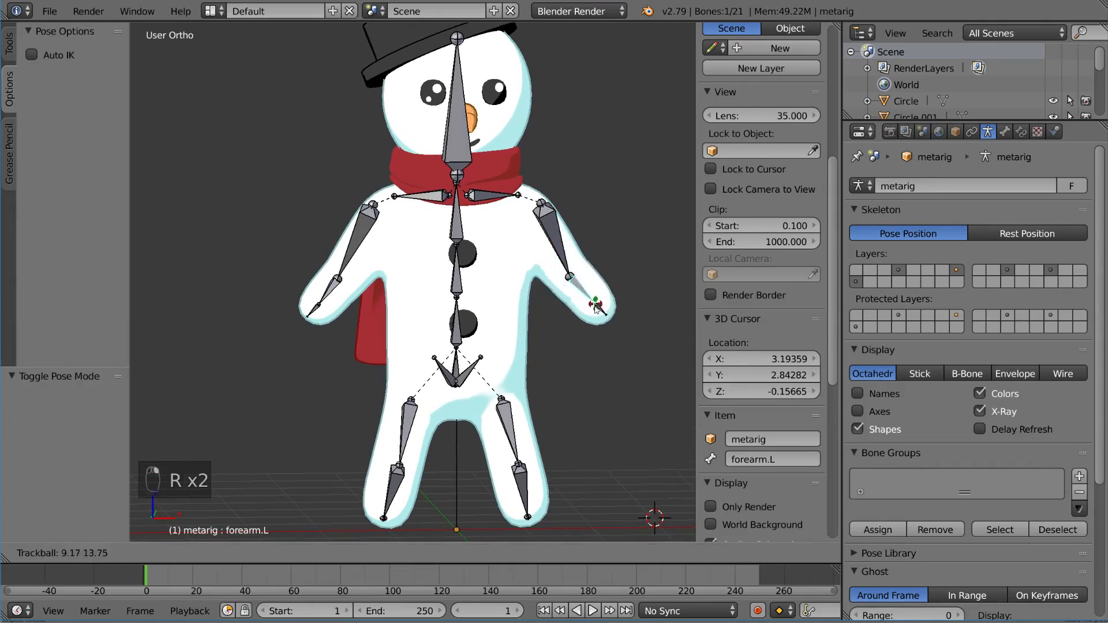
pyautogui.click(574, 312)
pyautogui.rightClick(366, 240)
pyautogui.press('r')
pyautogui.press('r')
pyautogui.click(419, 227)
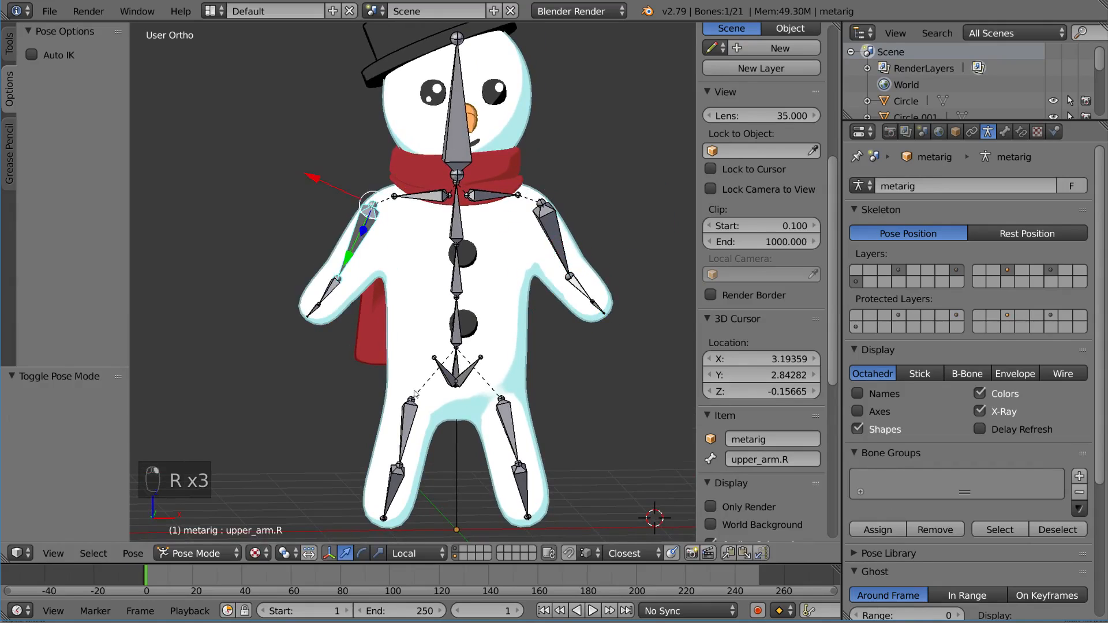
# Step: Test the leg deformation by rotating thigh.R and thigh.L without keeping the rotations
pyautogui.rightClick(412, 416)
pyautogui.press('r')
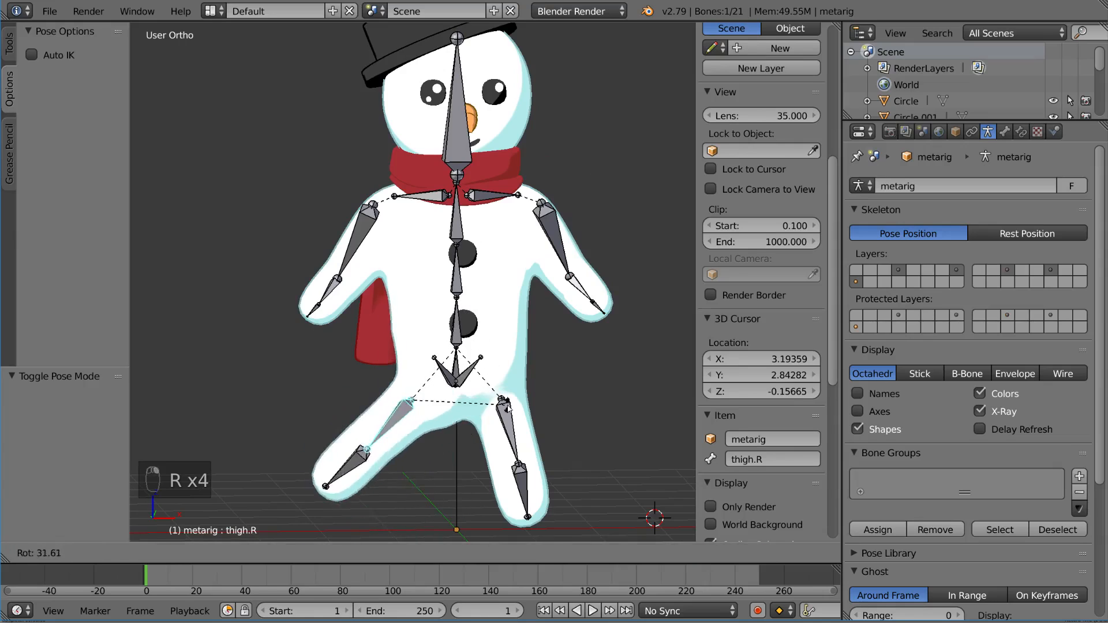
pyautogui.click(502, 390)
pyautogui.rightClick(506, 411)
pyautogui.press('r')
pyautogui.click(548, 432)
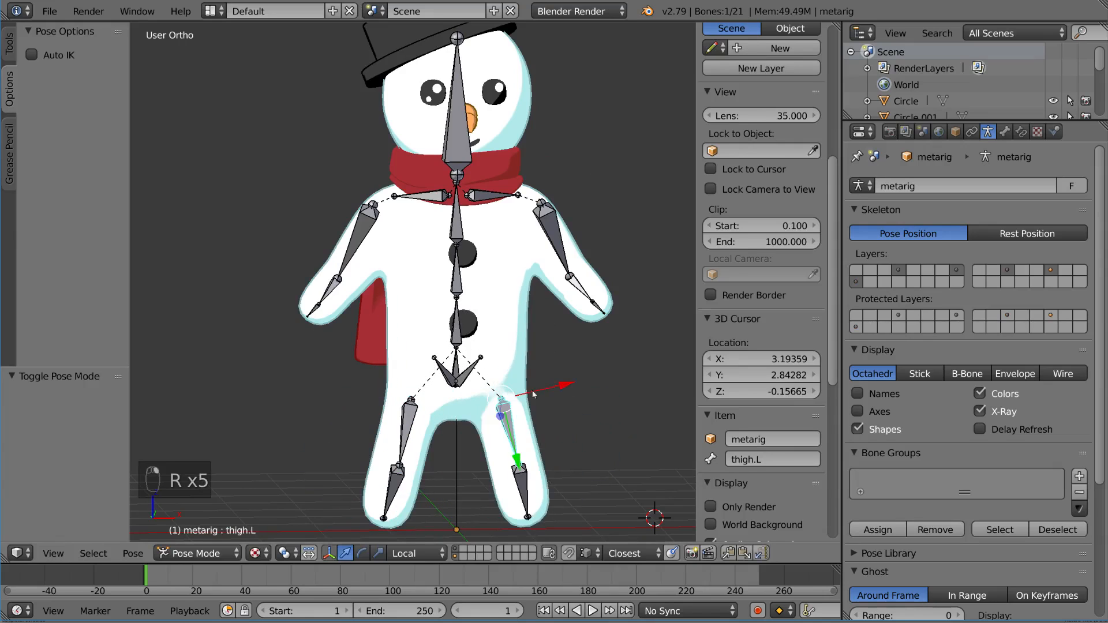
pyautogui.press('r')
pyautogui.rightClick(564, 344)
# Step: Test rotating and moving pelvis.L and moving the spine bone, cancelling each transform
pyautogui.rightClick(475, 368)
pyautogui.press('r')
pyautogui.rightClick(519, 330)
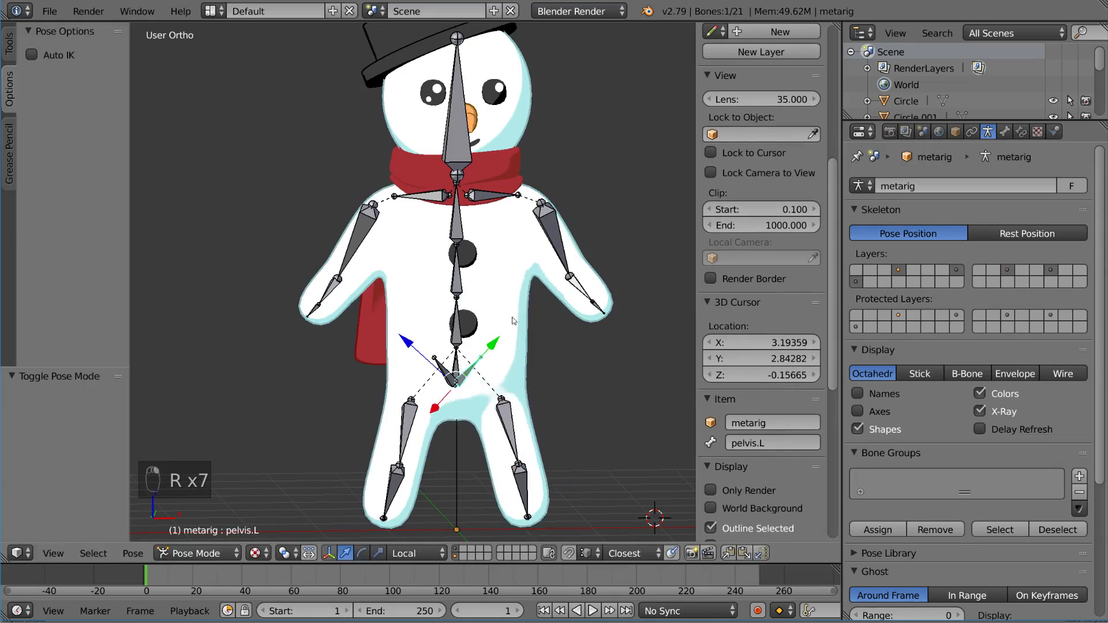
pyautogui.press('g')
pyautogui.rightClick(512, 332)
pyautogui.rightClick(456, 340)
pyautogui.press('g')
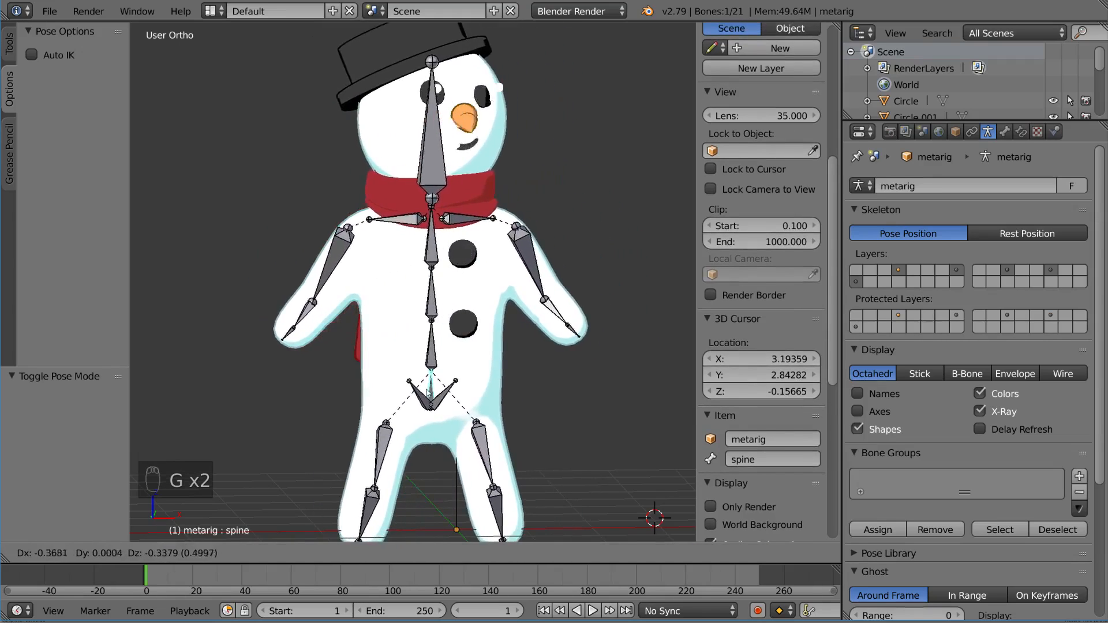
pyautogui.rightClick(467, 368)
# Step: Make the head bone spine.006 the active bone of the metarig
pyautogui.moveTo(496, 248); pyautogui.dragTo(488, 292, button='middle')
pyautogui.moveTo(491, 155); pyautogui.dragTo(468, 133, button='middle')
pyautogui.rightClick(468, 134)
pyautogui.scroll(3, 467, 133)
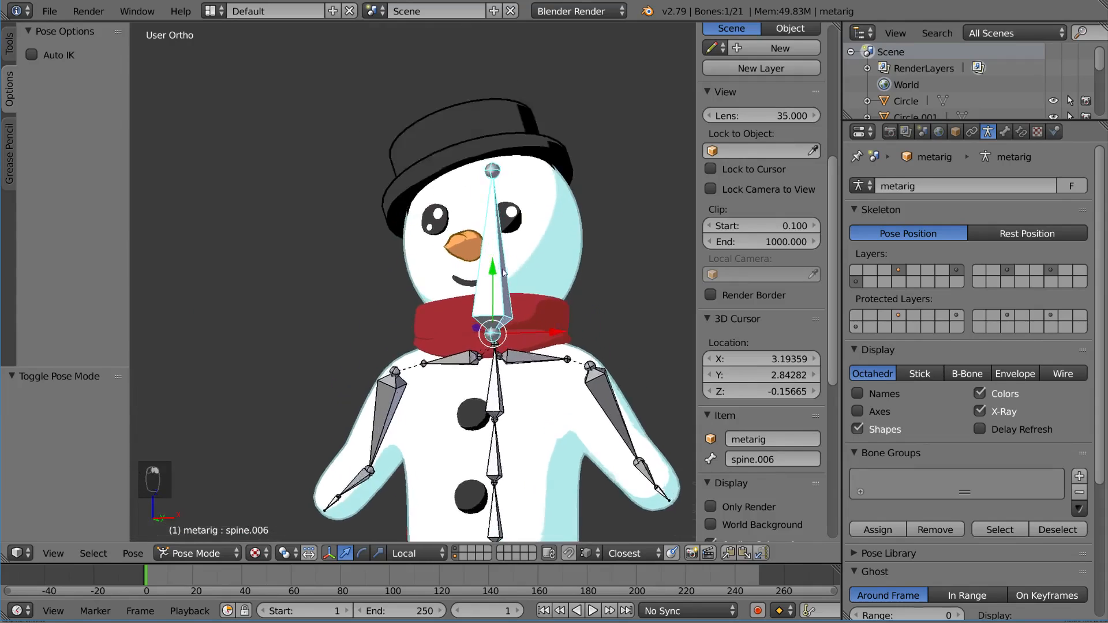
# Step: Parent the eyes, nose and mouth meshes to the metarig's spine.006 bone with the Bone option, and return to Object Mode
pyautogui.hotkey('ctrl', 'Tab')
pyautogui.scroll(2, 508, 242)
pyautogui.rightClick(517, 265)
pyautogui.scroll(1, 517, 265)
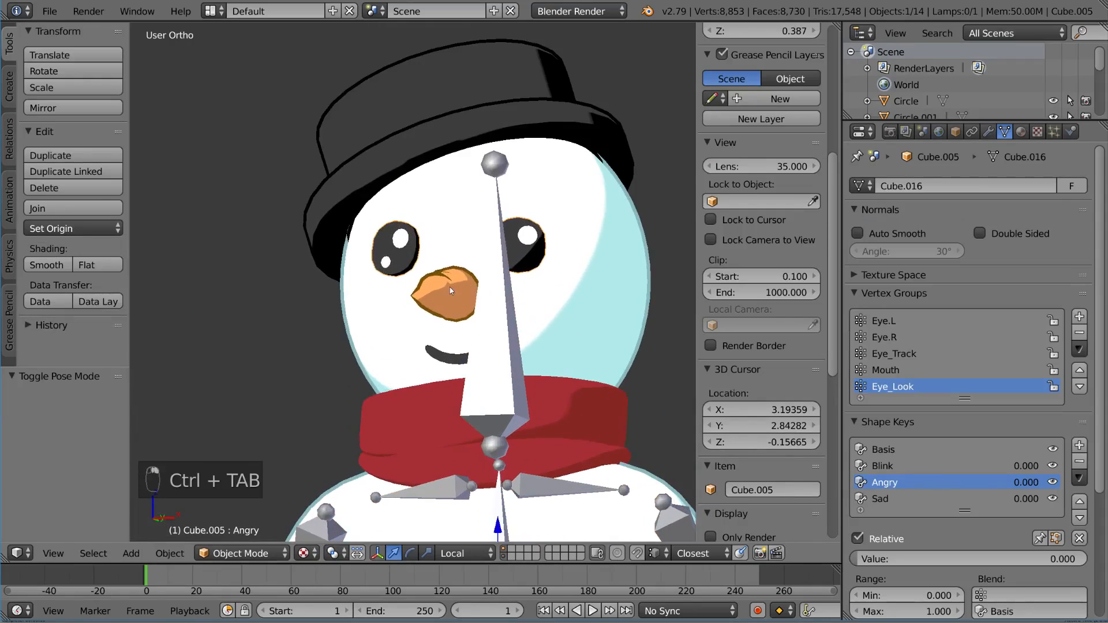
pyautogui.keyDown('shift'); pyautogui.rightClick(449, 287); pyautogui.keyUp('shift')
pyautogui.keyDown('shift'); pyautogui.rightClick(437, 361); pyautogui.keyUp('shift')
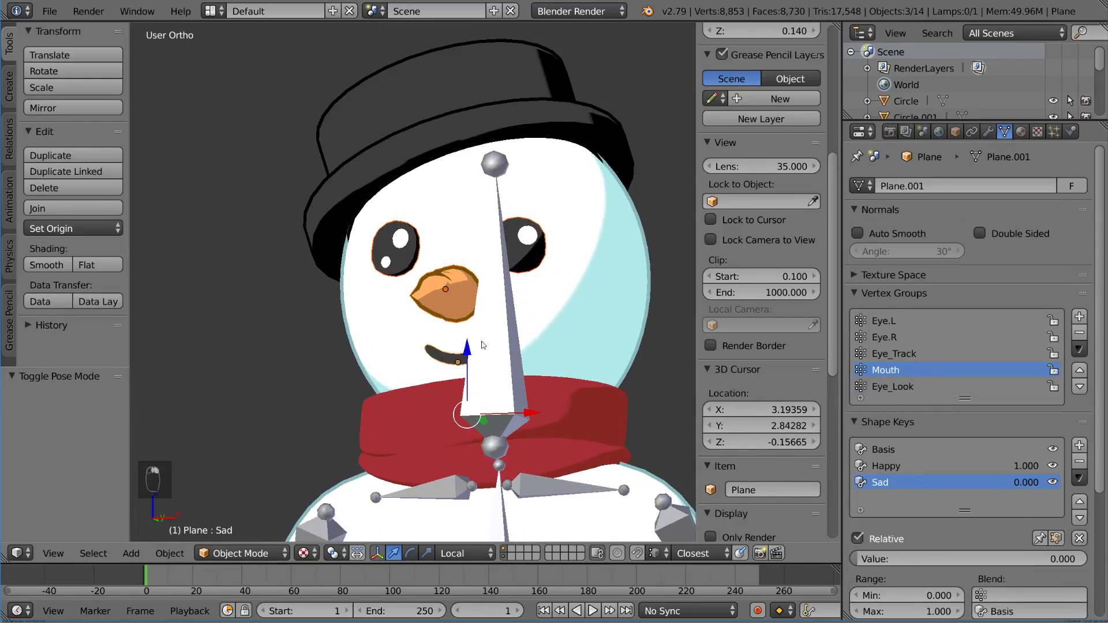
pyautogui.keyDown('shift'); pyautogui.moveTo(437, 359); pyautogui.dragTo(432, 331, button='middle'); pyautogui.keyUp('shift')
pyautogui.keyDown('shift'); pyautogui.rightClick(491, 310); pyautogui.keyUp('shift')
pyautogui.press('z')
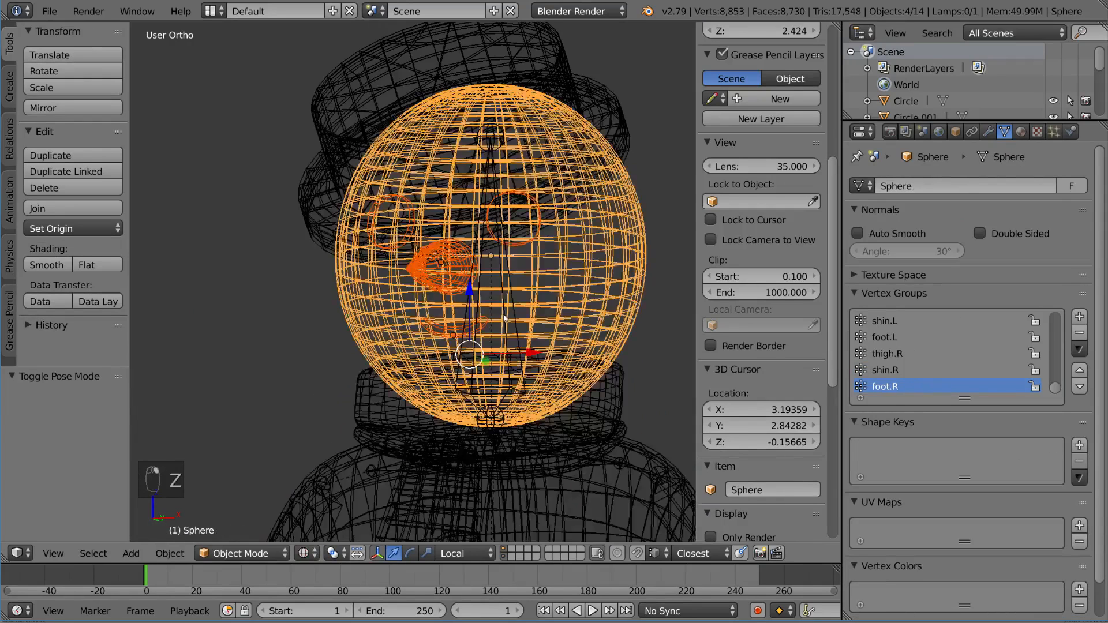
pyautogui.keyDown('shift'); pyautogui.rightClick(503, 316); pyautogui.keyUp('shift')
pyautogui.keyDown('shift'); pyautogui.rightClick(501, 316); pyautogui.keyUp('shift')
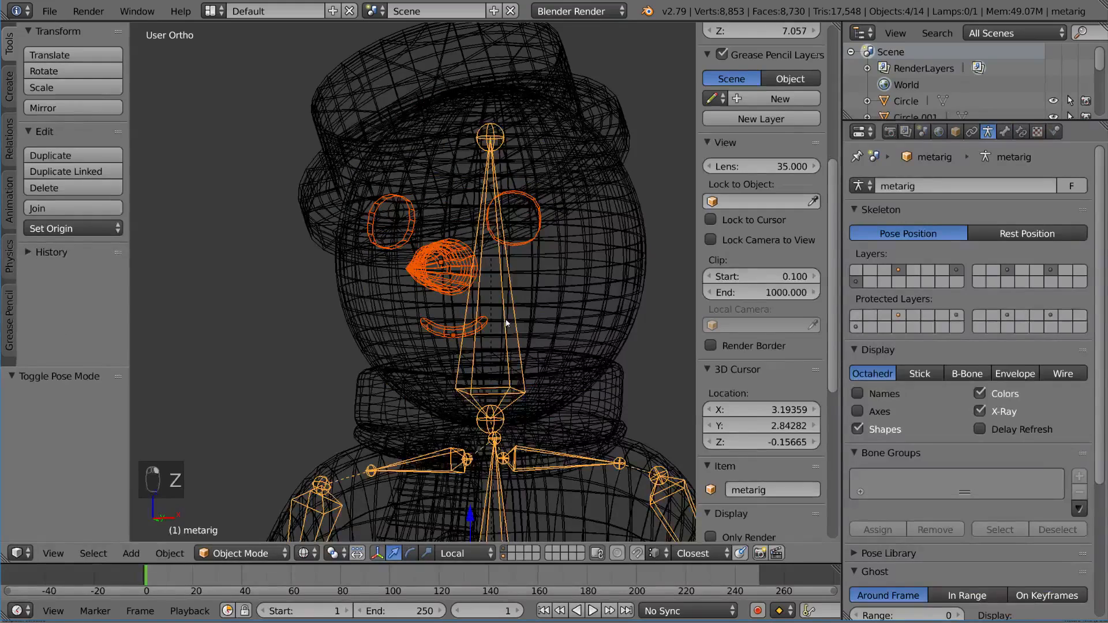
pyautogui.hotkey('ctrl', 'Tab')
pyautogui.hotkey('ctrl', 'p')
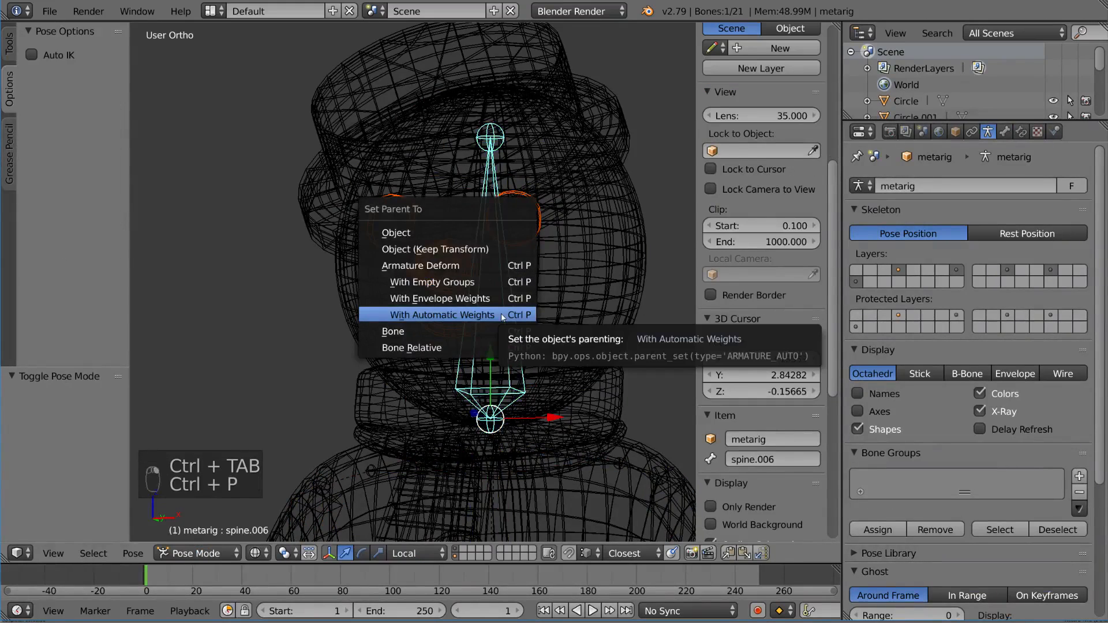
pyautogui.click(393, 331)
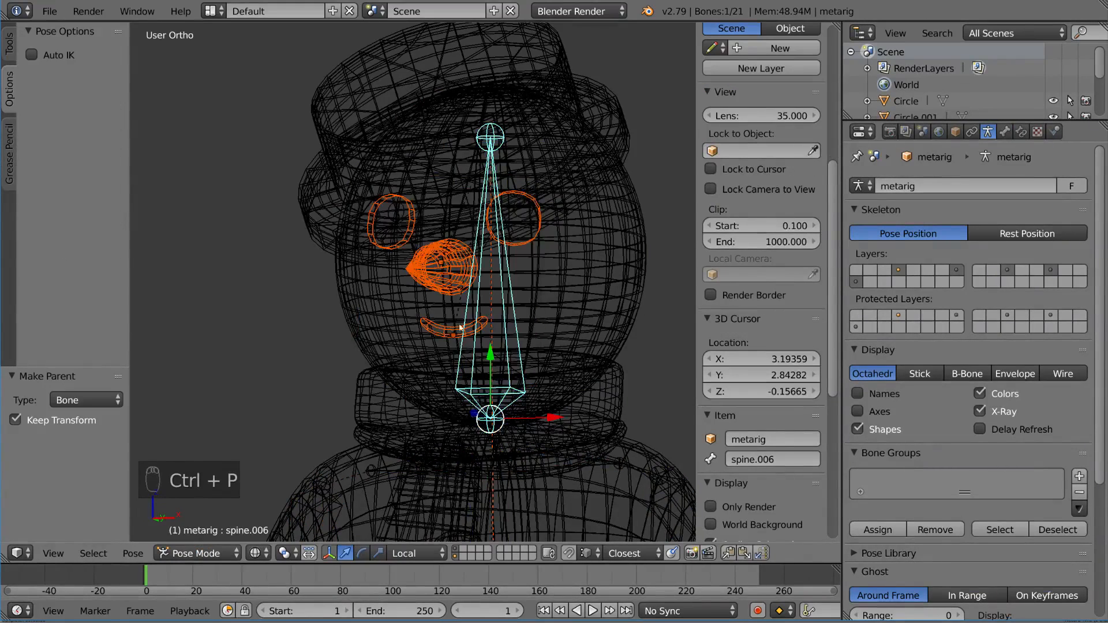
pyautogui.hotkey('ctrl', 'Tab')
pyautogui.press('z')
pyautogui.hotkey('alt', 'z')
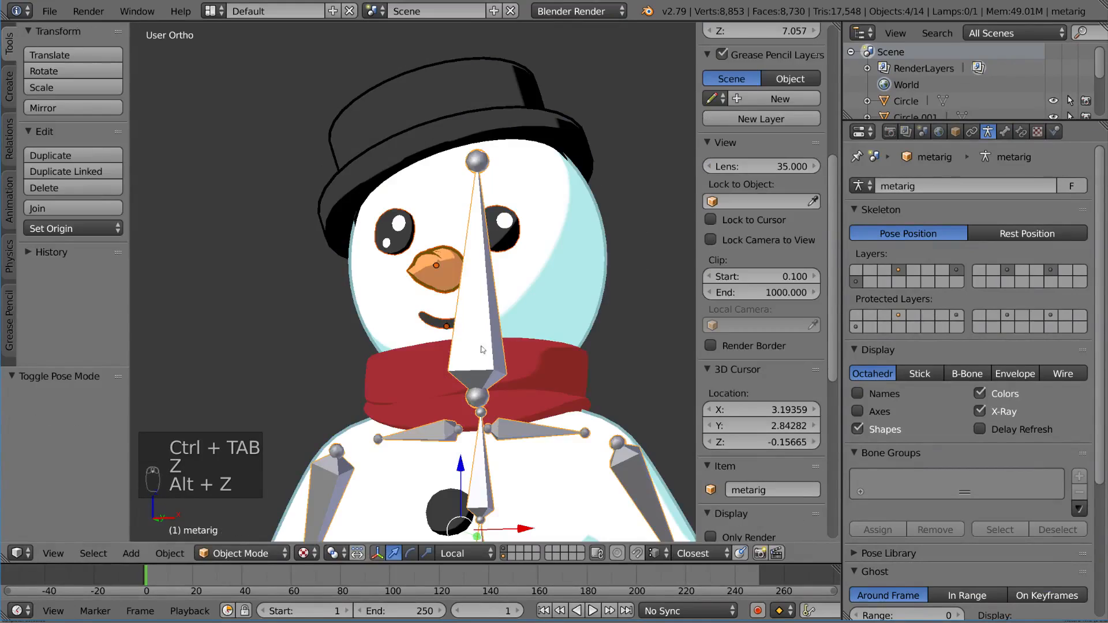
# Step: Test that the face parts follow the head by rotating spine.006 in Pose Mode, and cancel the rotation
pyautogui.press('z')
pyautogui.rightClick(637, 456)
pyautogui.rightClick(634, 454)
pyautogui.hotkey('ctrl', 'Tab')
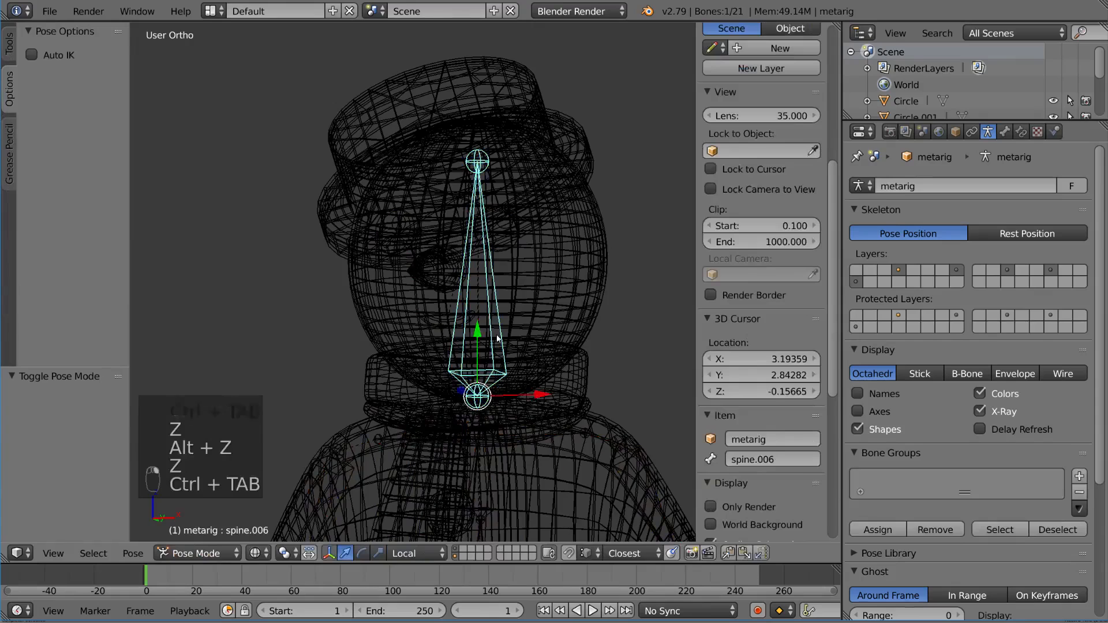
pyautogui.press('z')
pyautogui.hotkey('alt', 'z')
pyautogui.scroll(-2, 527, 270)
pyautogui.press('r')
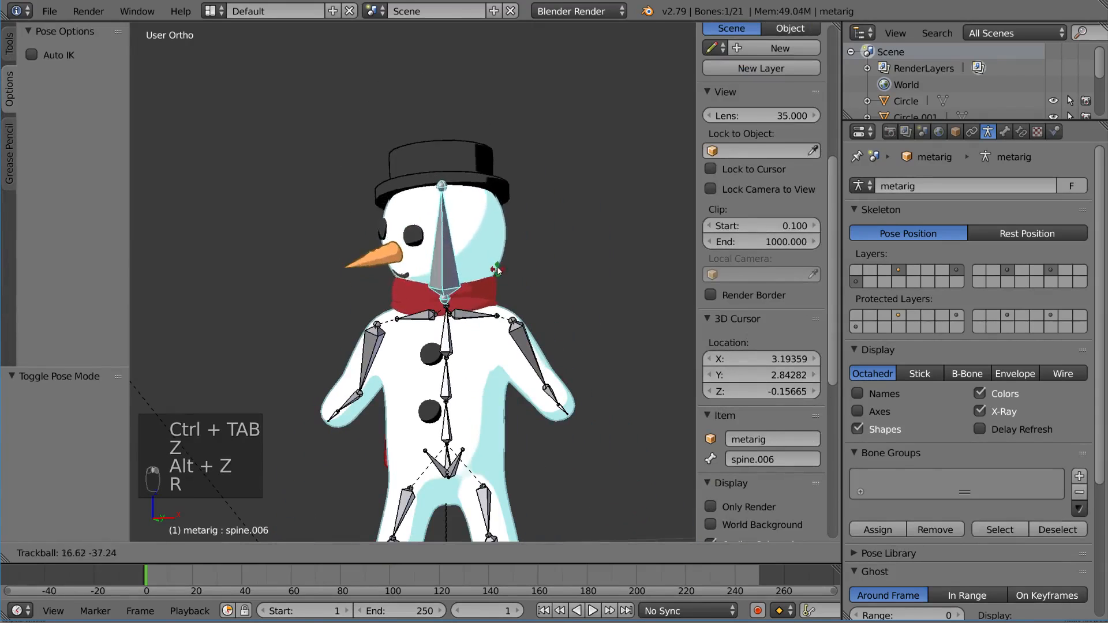
pyautogui.rightClick(534, 251)
# Step: Parent the eye highlight circles to the metarig's spine.006 bone with the Bone option, and return to Object Mode
pyautogui.keyDown('shift'); pyautogui.moveTo(533, 249); pyautogui.dragTo(536, 345, button='middle'); pyautogui.keyUp('shift')
pyautogui.scroll(2, 537, 344)
pyautogui.hotkey('ctrl', 'Tab')
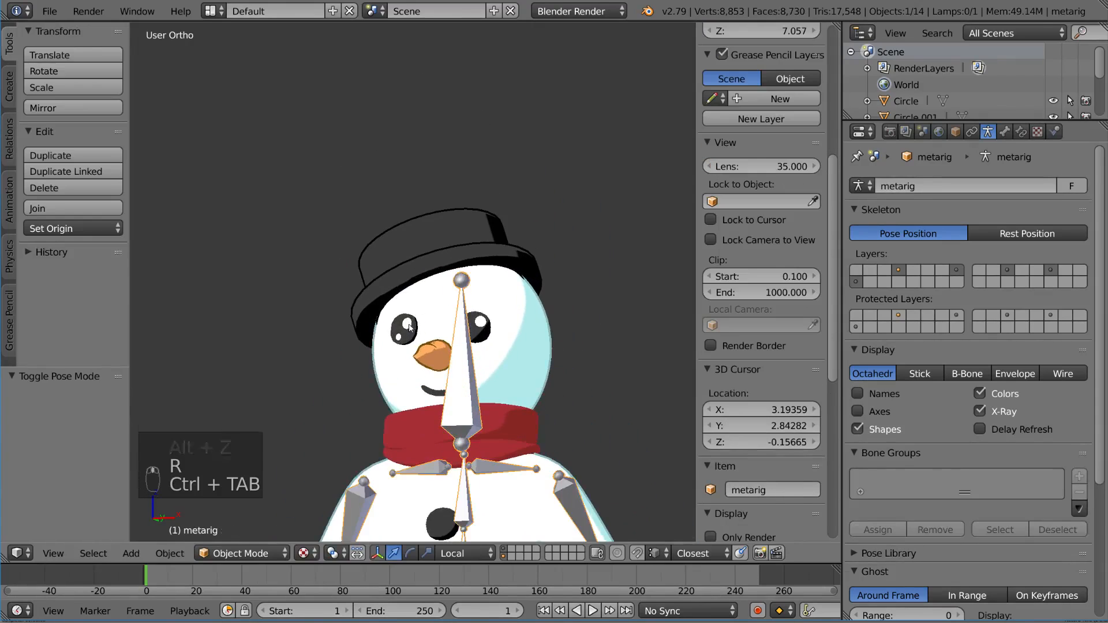
pyautogui.rightClick(406, 326)
pyautogui.scroll(3, 412, 329)
pyautogui.press('z')
pyautogui.press('z')
pyautogui.press('z')
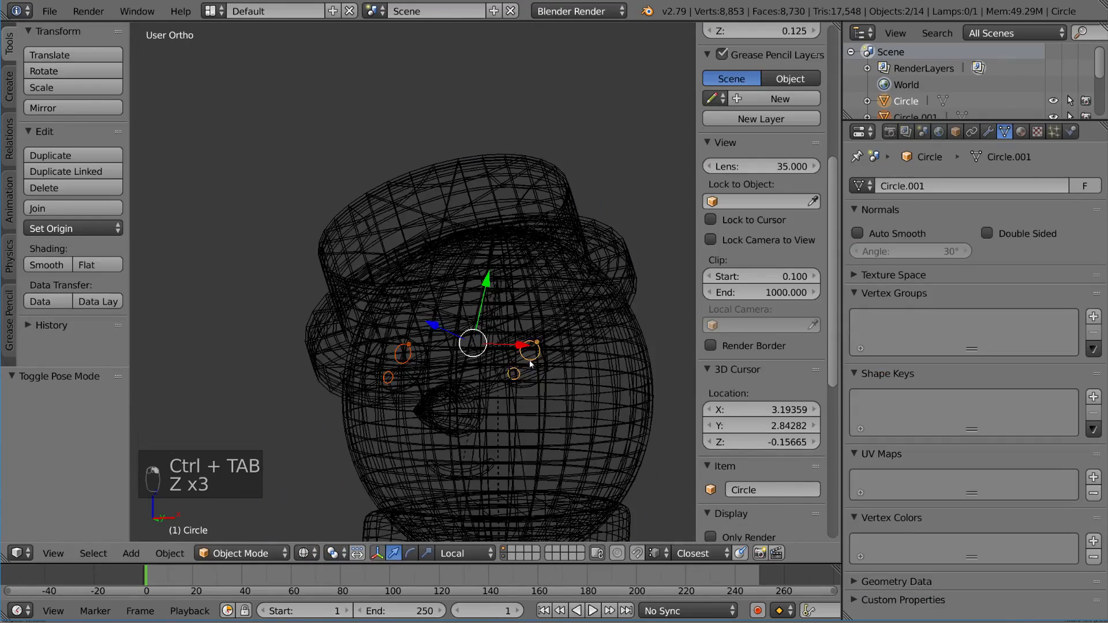
pyautogui.hotkey('alt', 'z')
pyautogui.rightClick(495, 371)
pyautogui.hotkey('ctrl', 'z')
pyautogui.hotkey('ctrl', 'p')
pyautogui.click(506, 430)
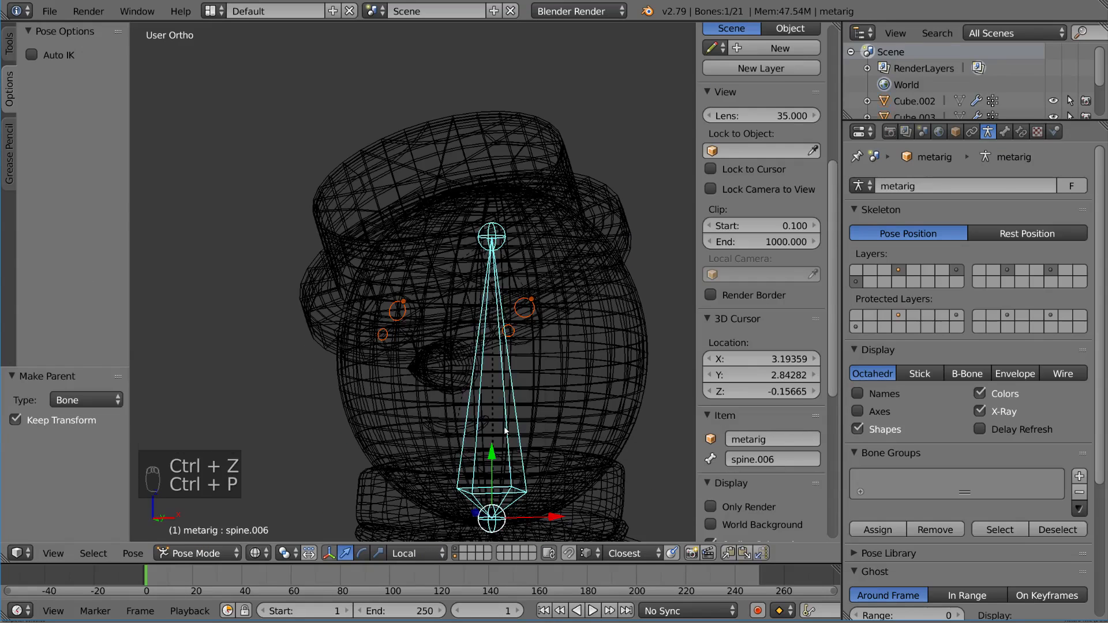
pyautogui.hotkey('ctrl', 'Tab')
pyautogui.press('z')
pyautogui.hotkey('alt', 'z')
pyautogui.scroll(-2, 549, 405)
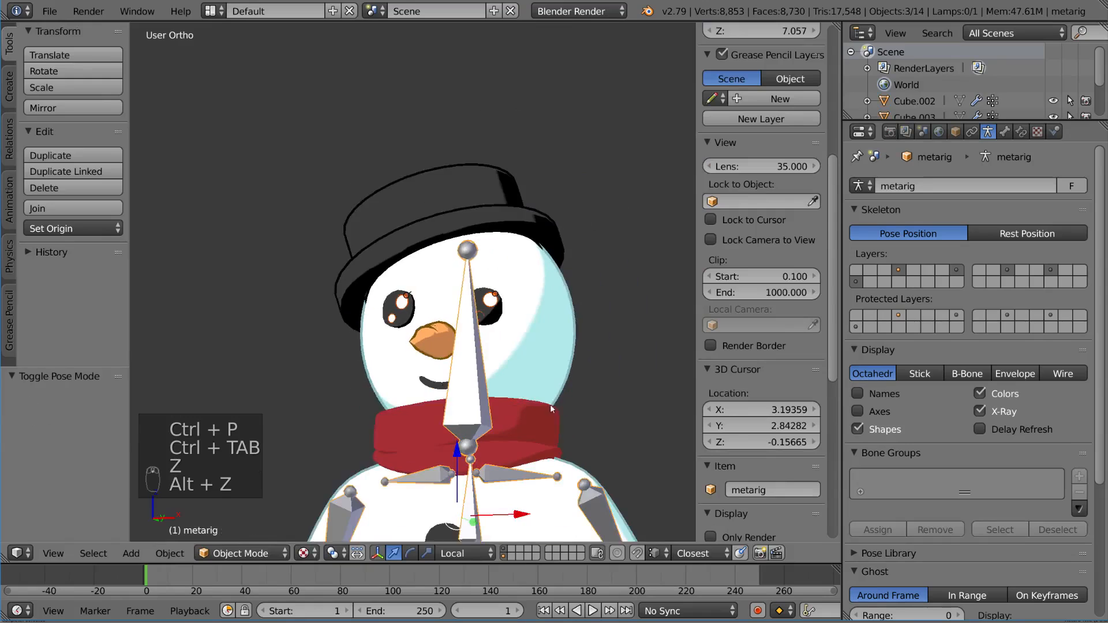
# Step: Test the complete face by trackball-rotating spine.006 several ways in Pose Mode, cancelling each rotation
pyautogui.keyDown('shift'); pyautogui.moveTo(559, 476); pyautogui.dragTo(549, 417, button='middle'); pyautogui.keyUp('shift')
pyautogui.press('z')
pyautogui.press('z')
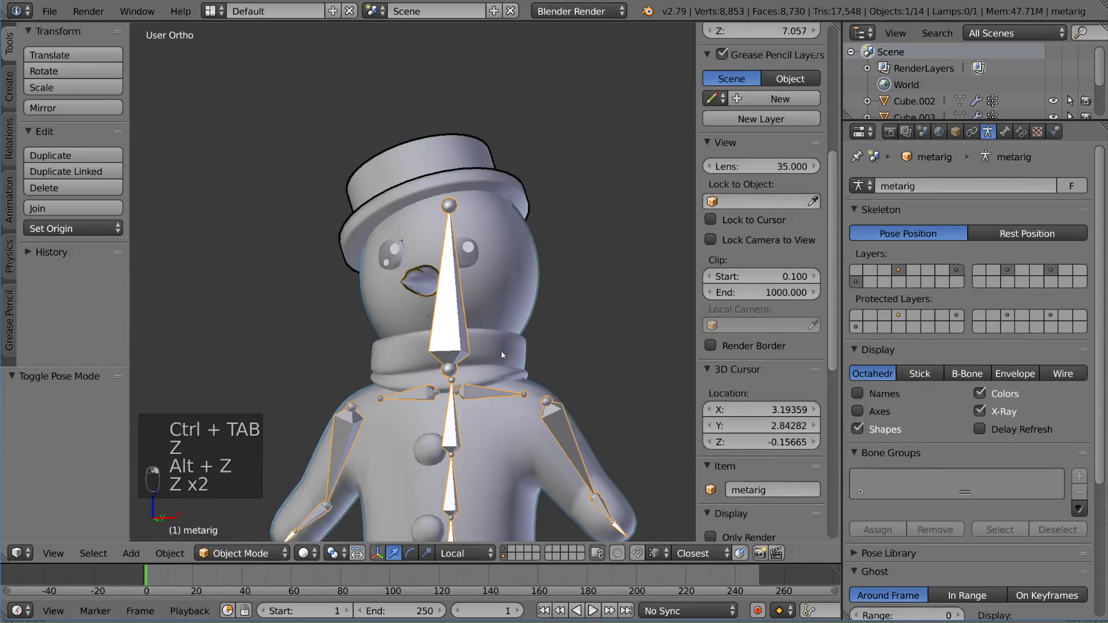
pyautogui.hotkey('ctrl', 'Tab')
pyautogui.press('z')
pyautogui.hotkey('alt', 'z')
pyautogui.keyDown('shift'); pyautogui.moveTo(466, 335); pyautogui.dragTo(470, 271, button='middle'); pyautogui.keyUp('shift')
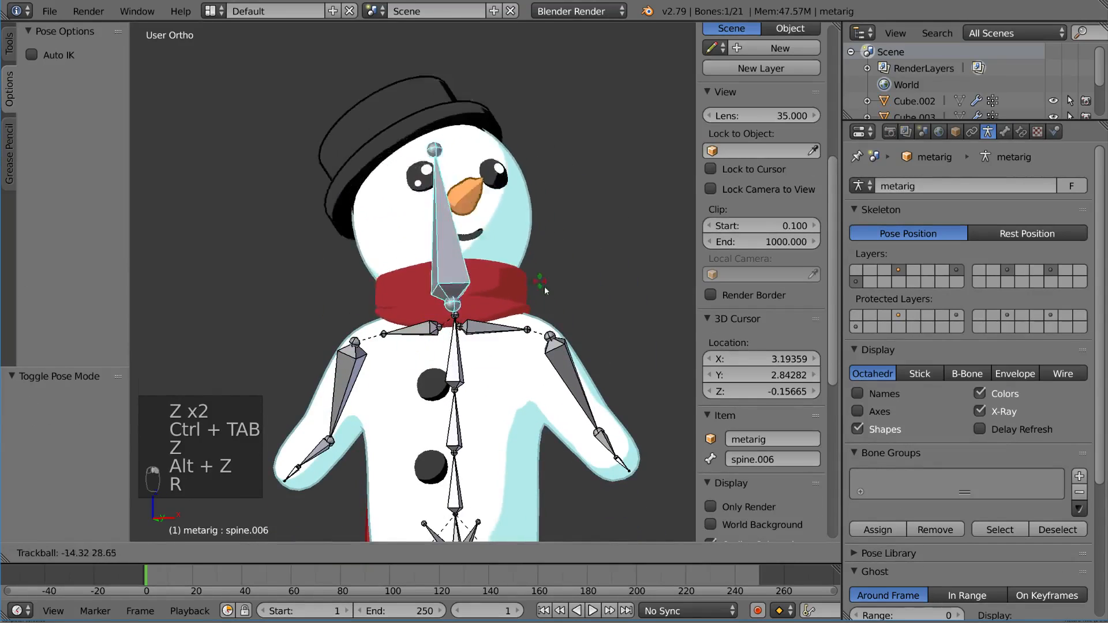
pyautogui.rightClick(542, 295)
pyautogui.keyDown('shift'); pyautogui.moveTo(535, 332); pyautogui.dragTo(542, 274, button='middle'); pyautogui.keyUp('shift')
pyautogui.press('r')
pyautogui.press('r')
pyautogui.rightClick(523, 261)
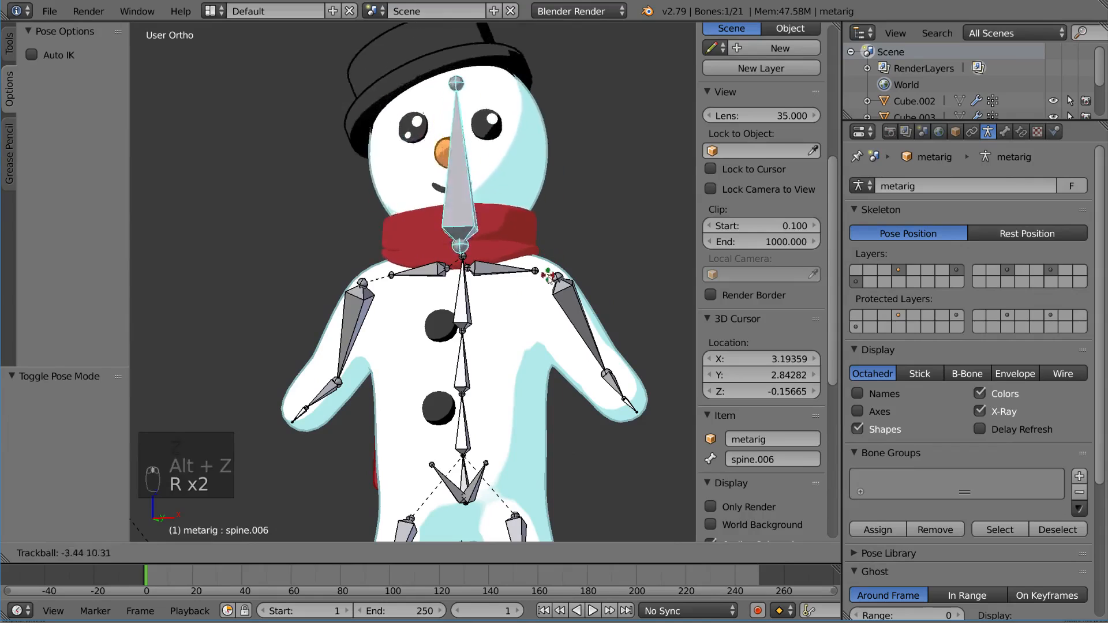
pyautogui.press('r')
pyautogui.press('r')
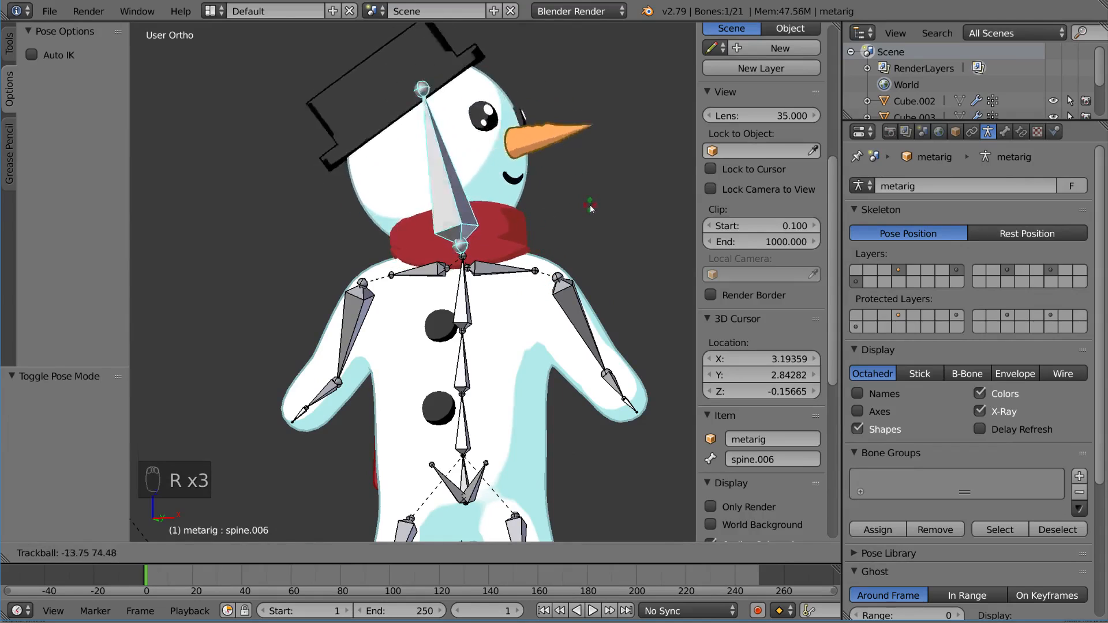
pyautogui.rightClick(491, 210)
# Step: Test the shoulder area's deformation by rotating upper_arm.L, and cancel each rotation
pyautogui.keyDown('shift'); pyautogui.moveTo(548, 248); pyautogui.dragTo(550, 206, button='middle'); pyautogui.keyUp('shift')
pyautogui.rightClick(575, 267)
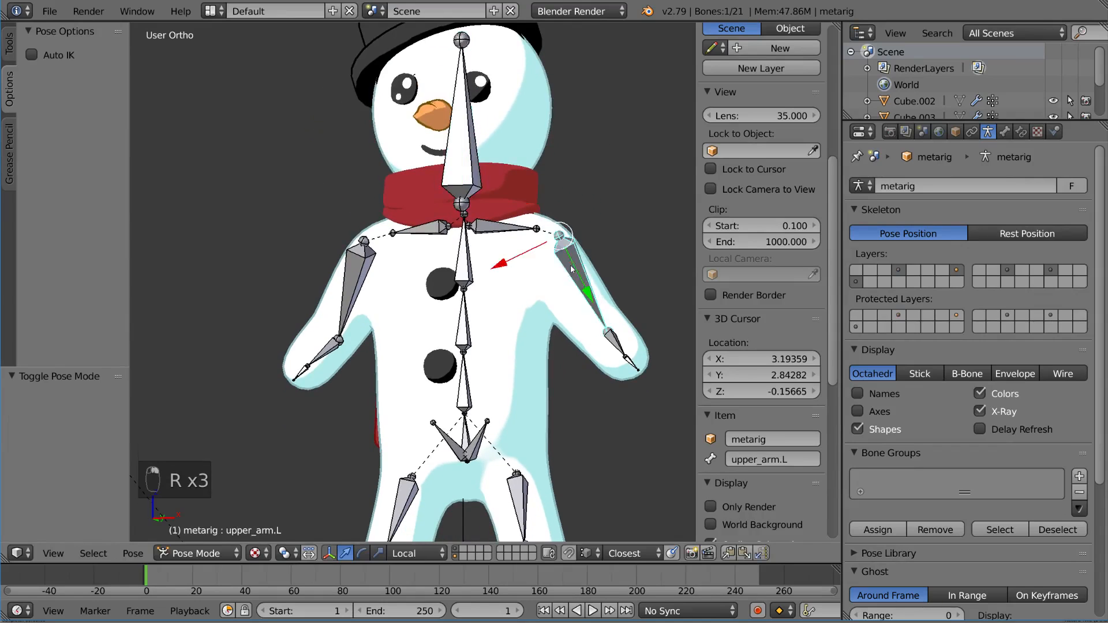
pyautogui.scroll(-3, 574, 274)
pyautogui.moveTo(572, 280); pyautogui.dragTo(601, 284, button='middle')
pyautogui.press('r')
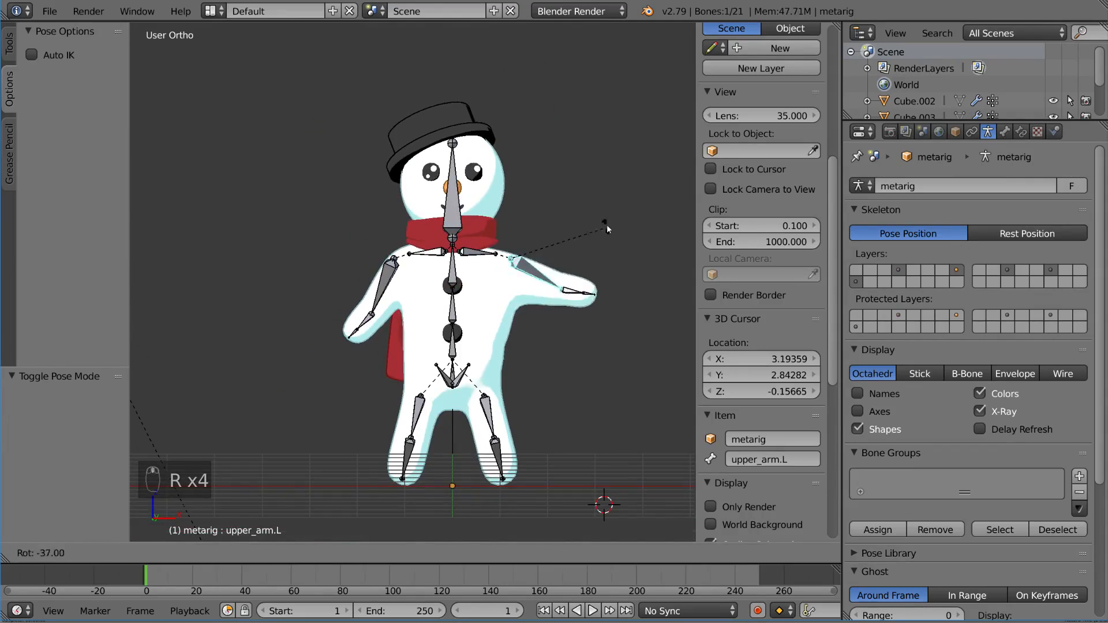
pyautogui.rightClick(603, 226)
pyautogui.scroll(6, 507, 279)
pyautogui.scroll(1, 549, 308)
pyautogui.press('r')
pyautogui.rightClick(589, 263)
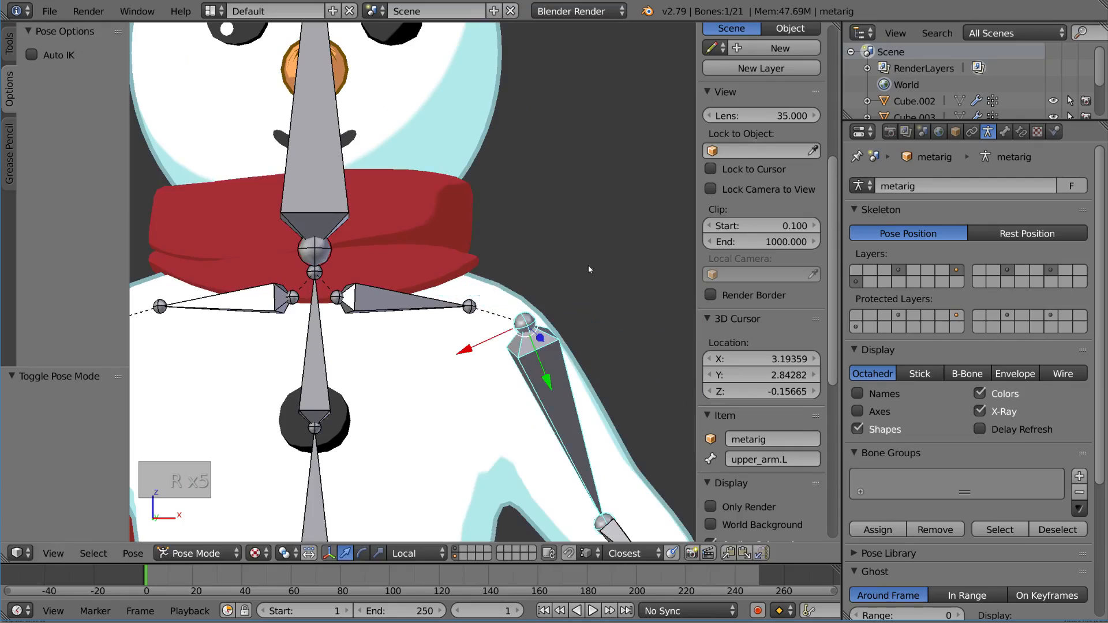
# Step: Test rotating shoulder.L repeatedly to check the scarf and arm deformation, cancelling each rotation
pyautogui.rightClick(456, 313)
pyautogui.press('r')
pyautogui.rightClick(527, 298)
pyautogui.rightClick(404, 302)
pyautogui.press('r')
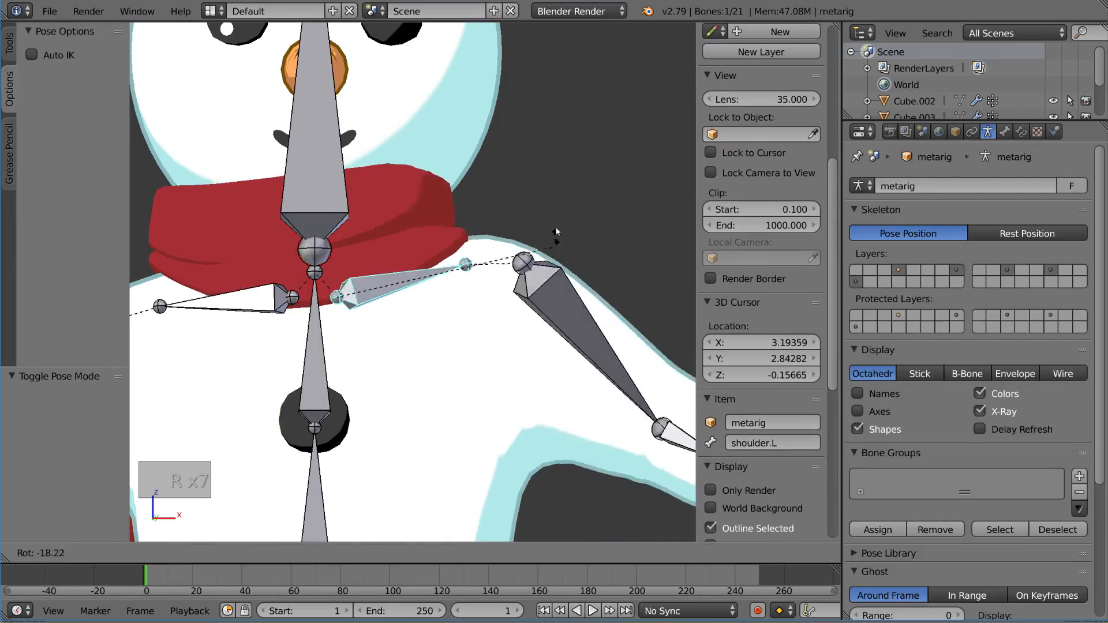
pyautogui.rightClick(555, 224)
pyautogui.scroll(-5, 562, 260)
pyautogui.press('r')
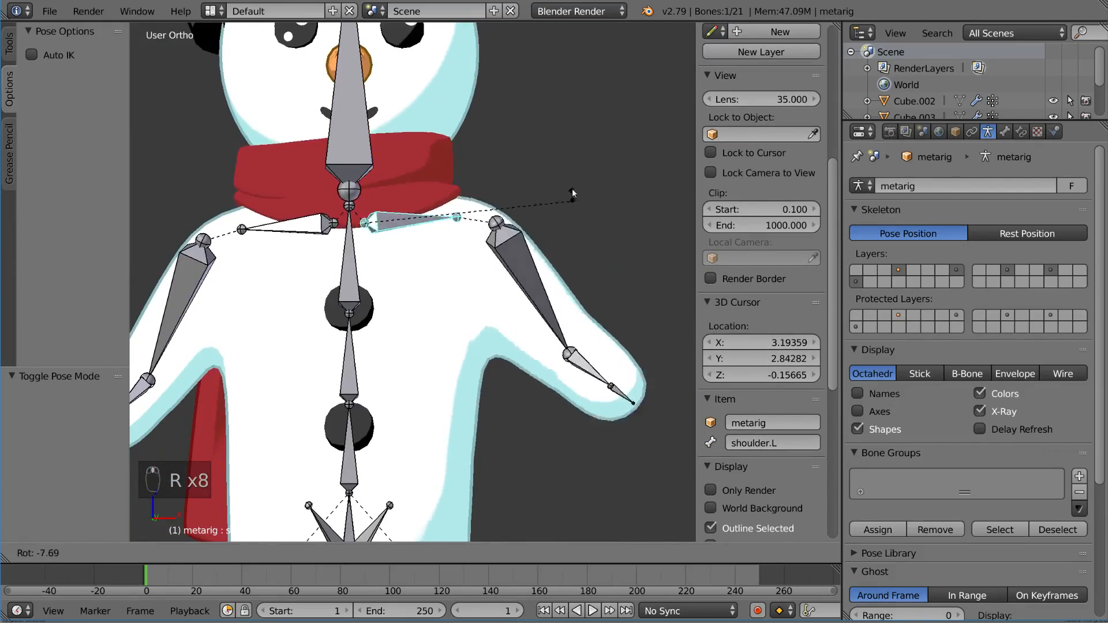
pyautogui.rightClick(553, 352)
pyautogui.press('r')
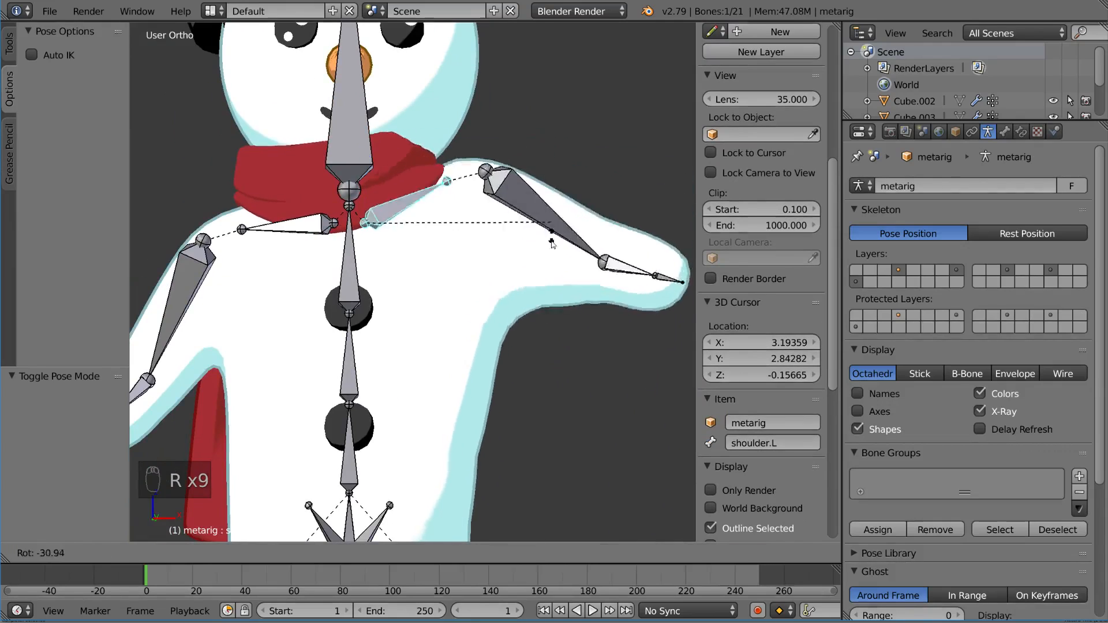
pyautogui.rightClick(549, 241)
# Step: Test the left leg's deformation by rotating thigh.L, and cancel the rotation
pyautogui.scroll(-4, 549, 241)
pyautogui.rightClick(456, 379)
pyautogui.scroll(6, 456, 375)
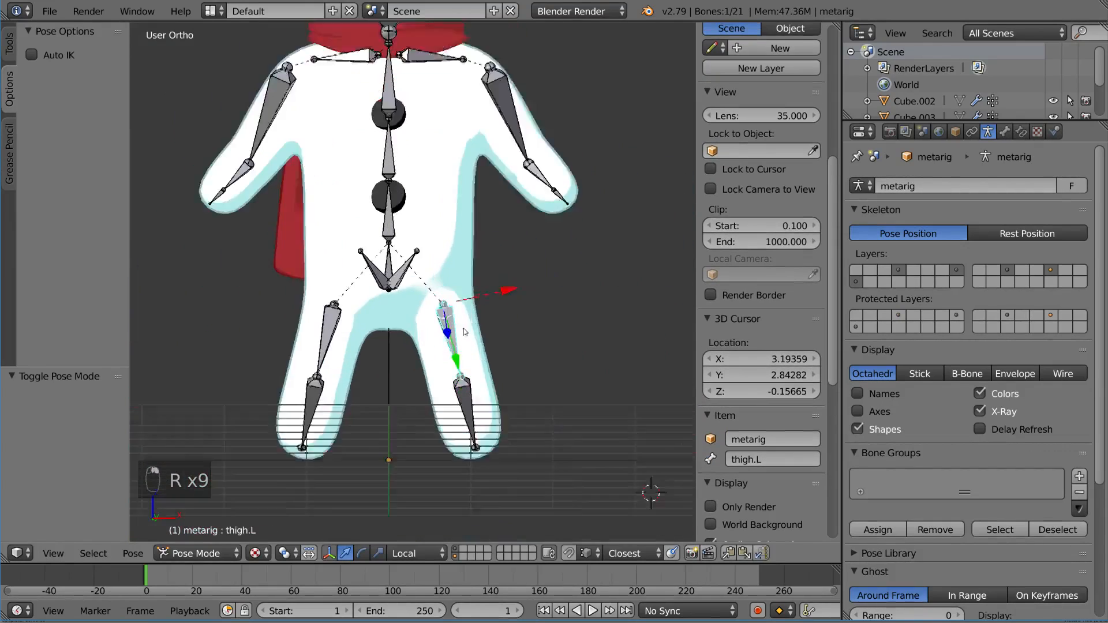
pyautogui.press('r')
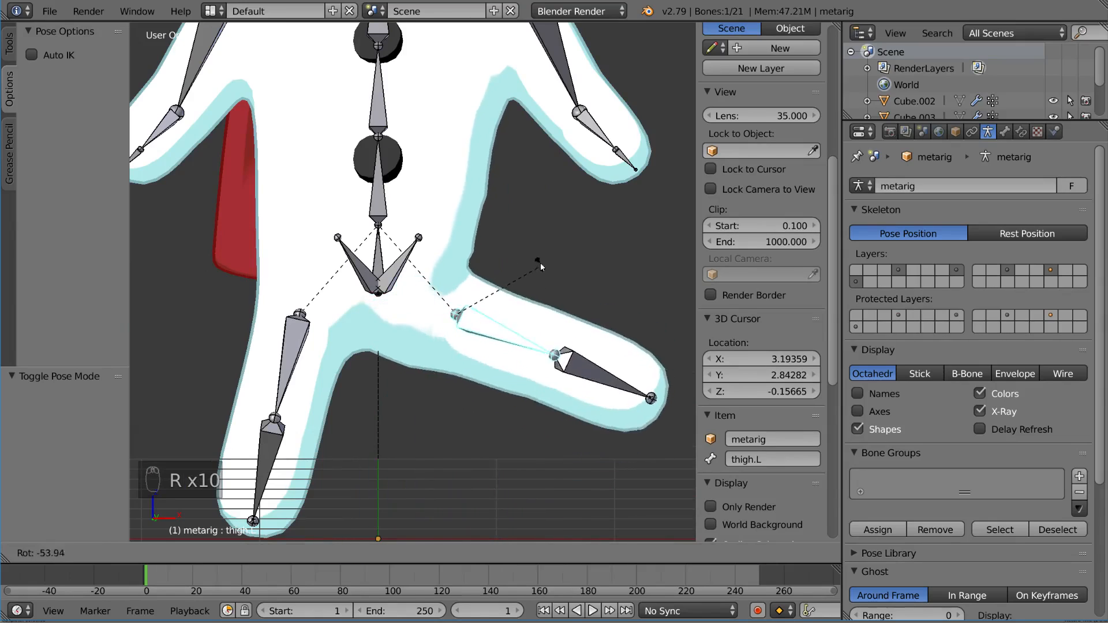
pyautogui.rightClick(531, 349)
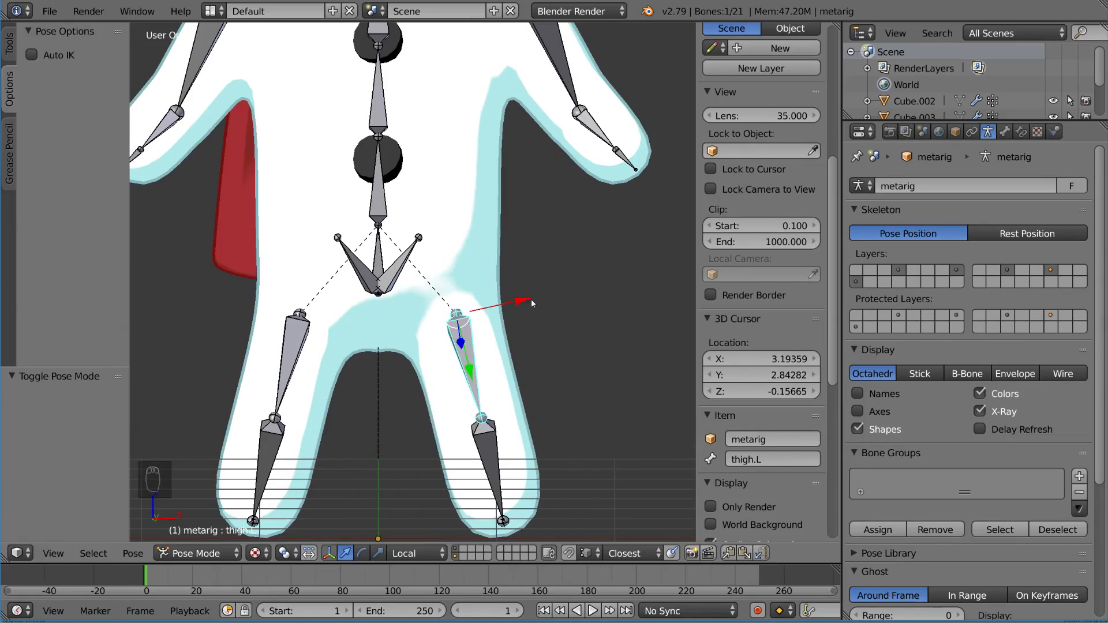
# Step: Select the body mesh, put it in Weight Paint mode and display the scene in wireframe
pyautogui.hotkey('ctrl', 'Tab')
pyautogui.rightClick(508, 283)
pyautogui.hotkey('ctrl', 'Tab')
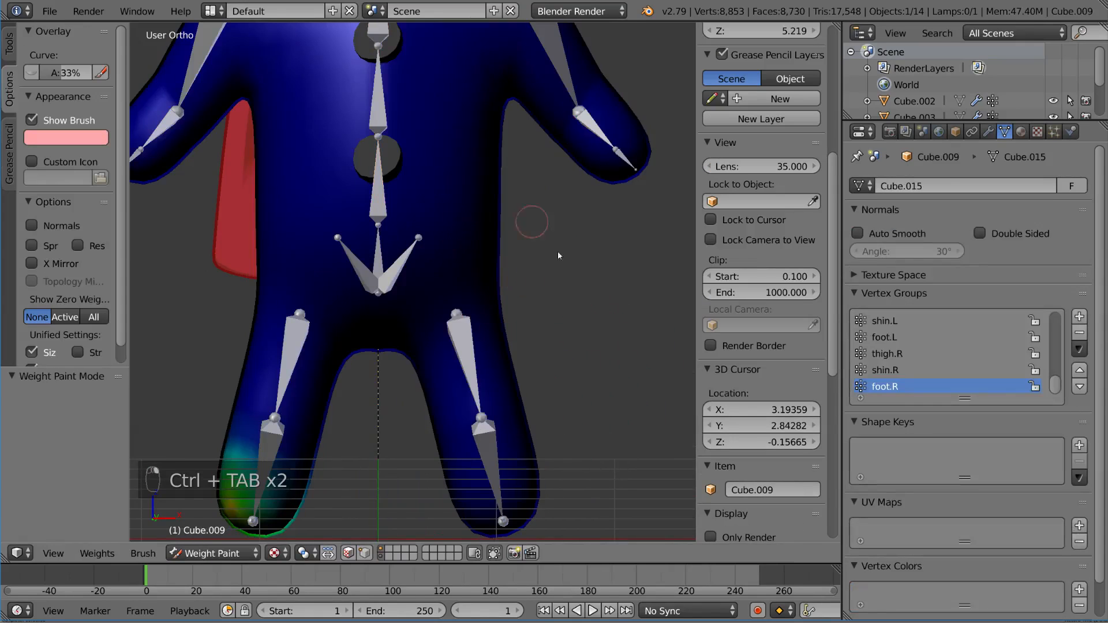
pyautogui.scroll(-4, 557, 251)
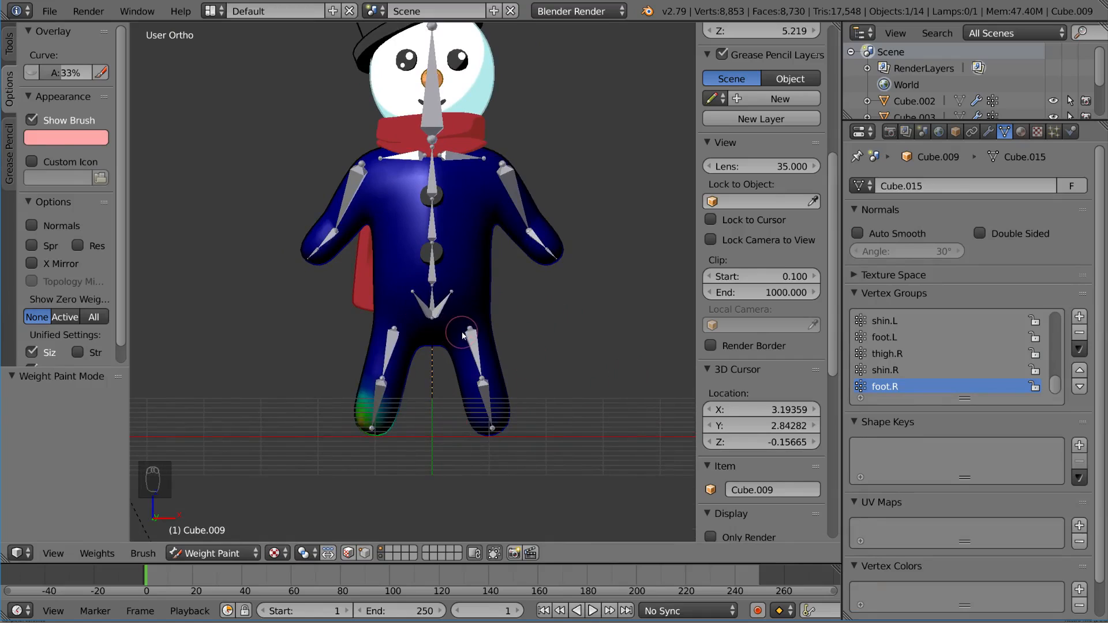
pyautogui.hotkey('ctrl', 'Tab')
pyautogui.moveTo(527, 299)
pyautogui.mouseDown(button='middle')
pyautogui.moveTo(549, 350)
pyautogui.moveTo(625, 345)
pyautogui.moveTo(595, 305)
pyautogui.moveTo(533, 346)
pyautogui.moveTo(794, 356)
pyautogui.mouseUp(button='middle')
pyautogui.hotkey('ctrl', 'Tab')
pyautogui.press('z')
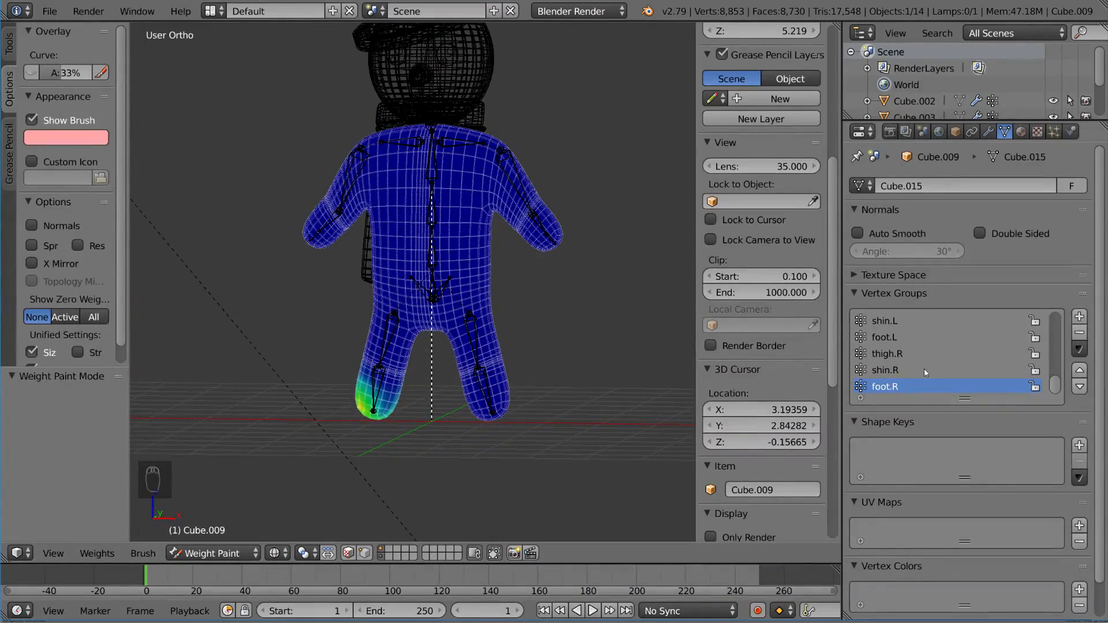
# Step: Examine the body's weights for the spine, spine.001, spine.002, spine.003 and spine.006 vertex groups
pyautogui.scroll(10, 924, 368)
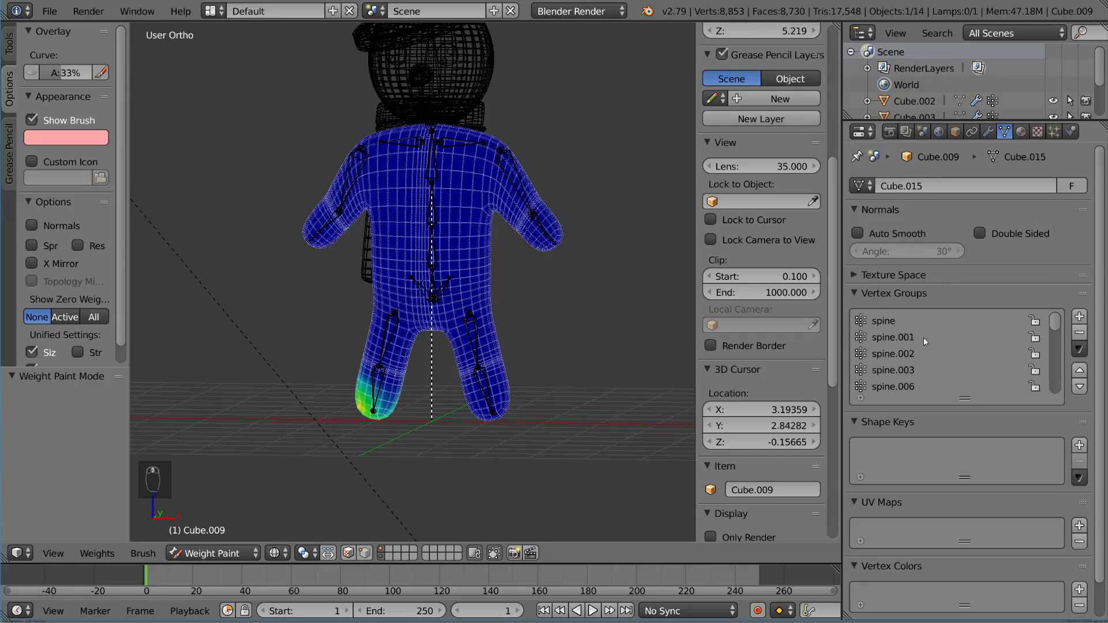
pyautogui.click(891, 321)
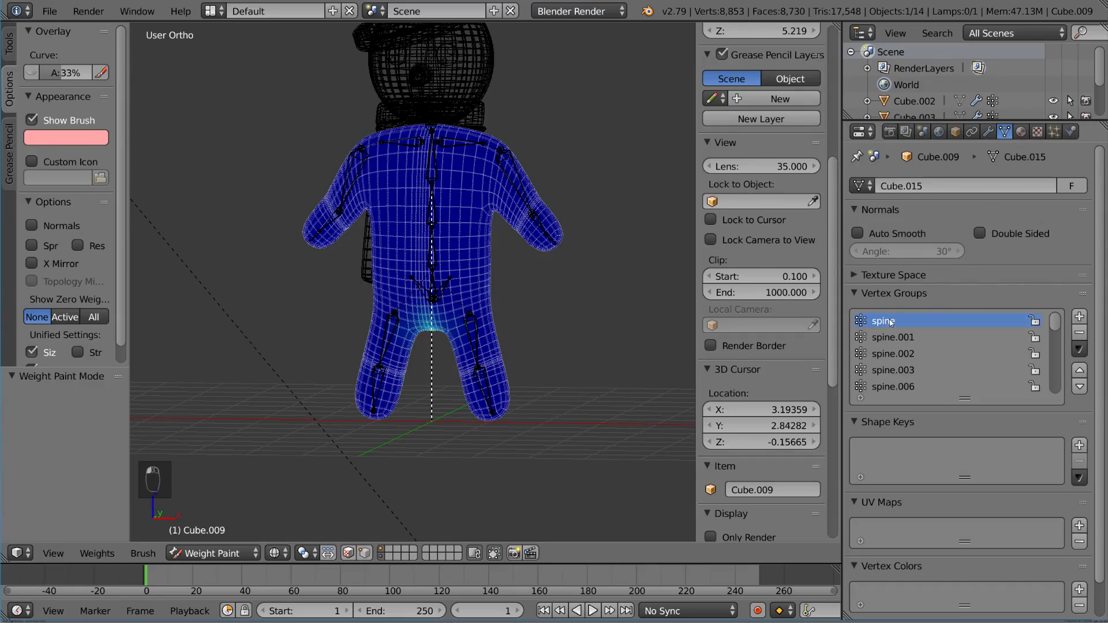
pyautogui.click(911, 339)
pyautogui.moveTo(522, 322); pyautogui.dragTo(628, 322, button='middle')
pyautogui.click(933, 353)
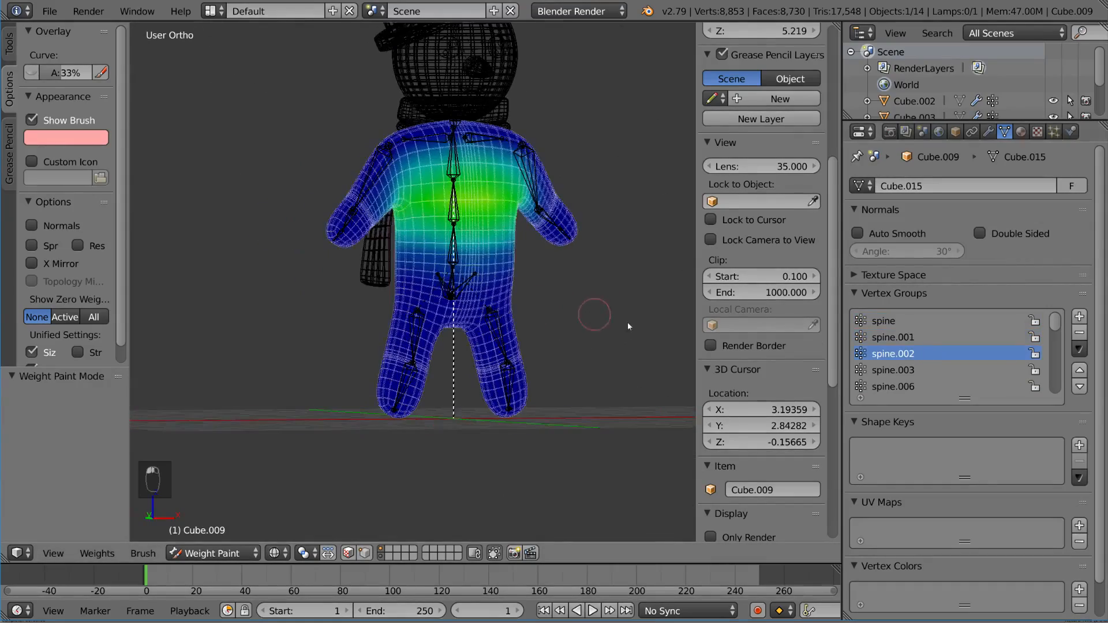
pyautogui.click(925, 372)
pyautogui.moveTo(554, 306); pyautogui.dragTo(534, 277, button='middle')
pyautogui.click(904, 387)
pyautogui.scroll(-2, 946, 353)
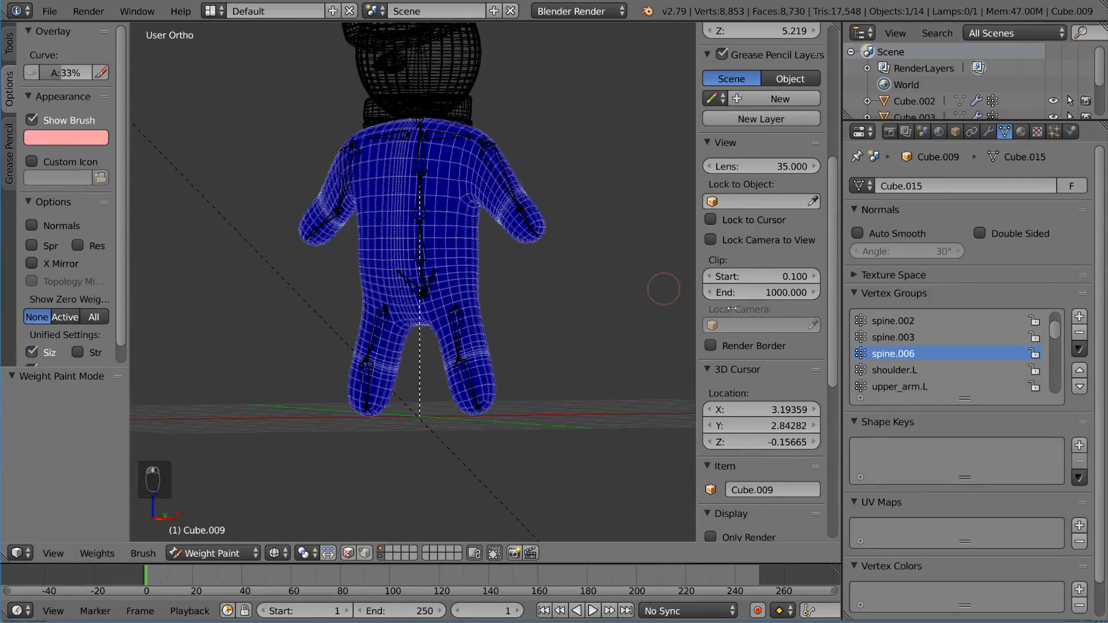
# Step: Show the head sphere in Weight Paint mode and examine its spine.006 vertex group
pyautogui.moveTo(570, 137)
pyautogui.keyDown('shift'); pyautogui.mouseDown(button='middle')
pyautogui.moveTo(590, 224)
pyautogui.moveTo(562, 215)
pyautogui.moveTo(571, 220)
pyautogui.mouseUp(button='middle'); pyautogui.keyUp('shift')
pyautogui.hotkey('ctrl', 'Tab')
pyautogui.rightClick(511, 164)
pyautogui.hotkey('ctrl', 'Tab')
pyautogui.click(904, 358)
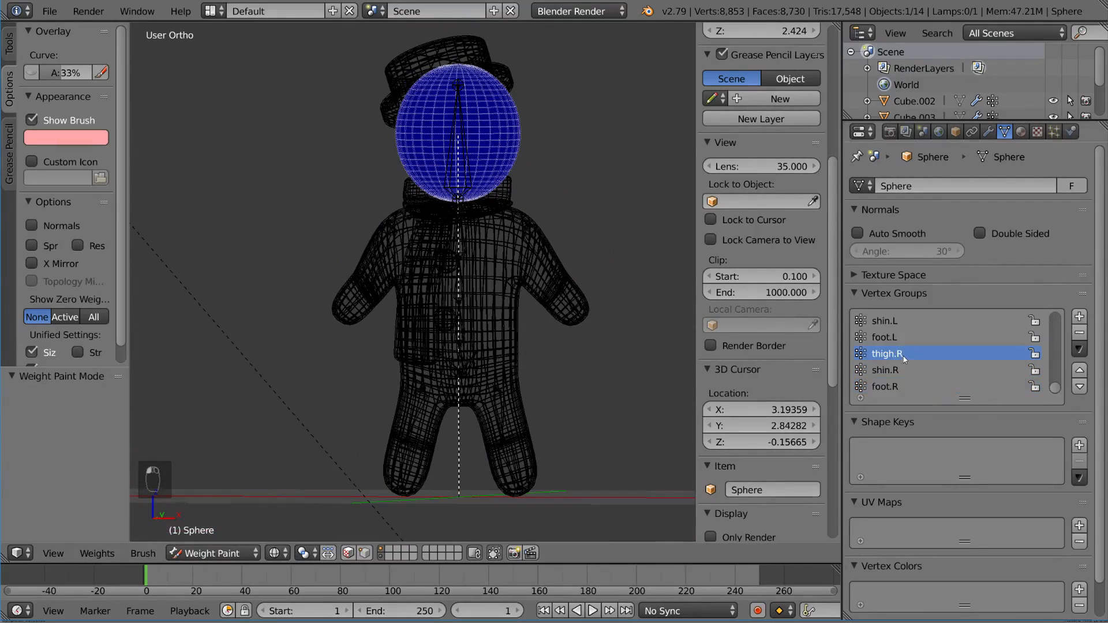
pyautogui.scroll(9, 910, 353)
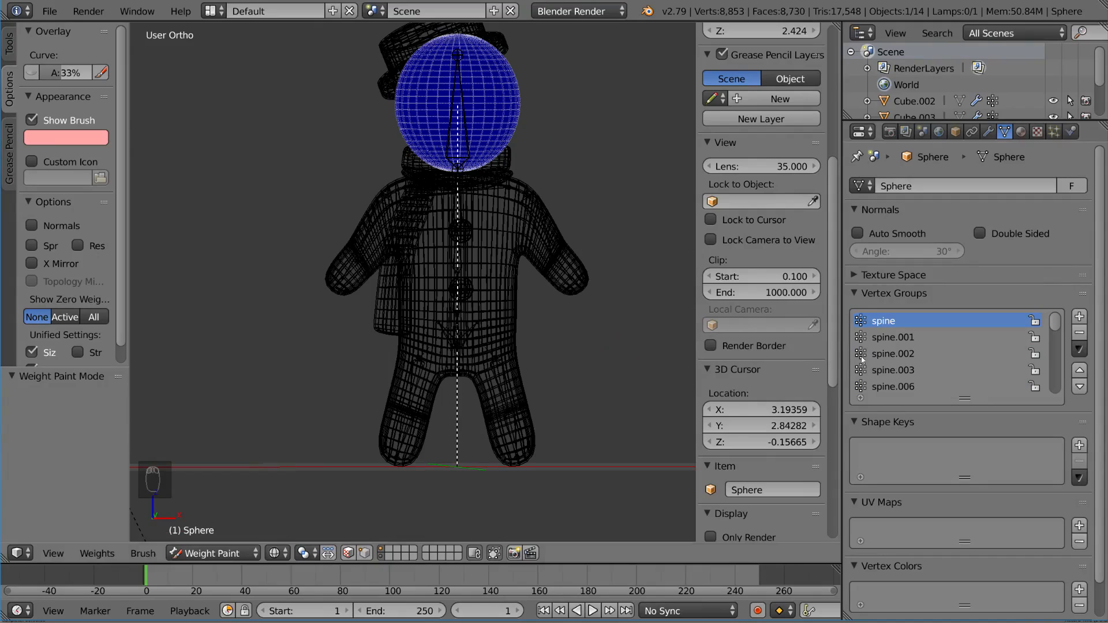
pyautogui.click(910, 387)
pyautogui.moveTo(485, 289)
pyautogui.mouseDown(button='middle')
pyautogui.moveTo(462, 297)
pyautogui.moveTo(496, 283)
pyautogui.mouseUp(button='middle')
# Step: Return to the body mesh in Weight Paint mode and examine its hand.L and shoulder.R vertex groups
pyautogui.hotkey('ctrl', 'Tab')
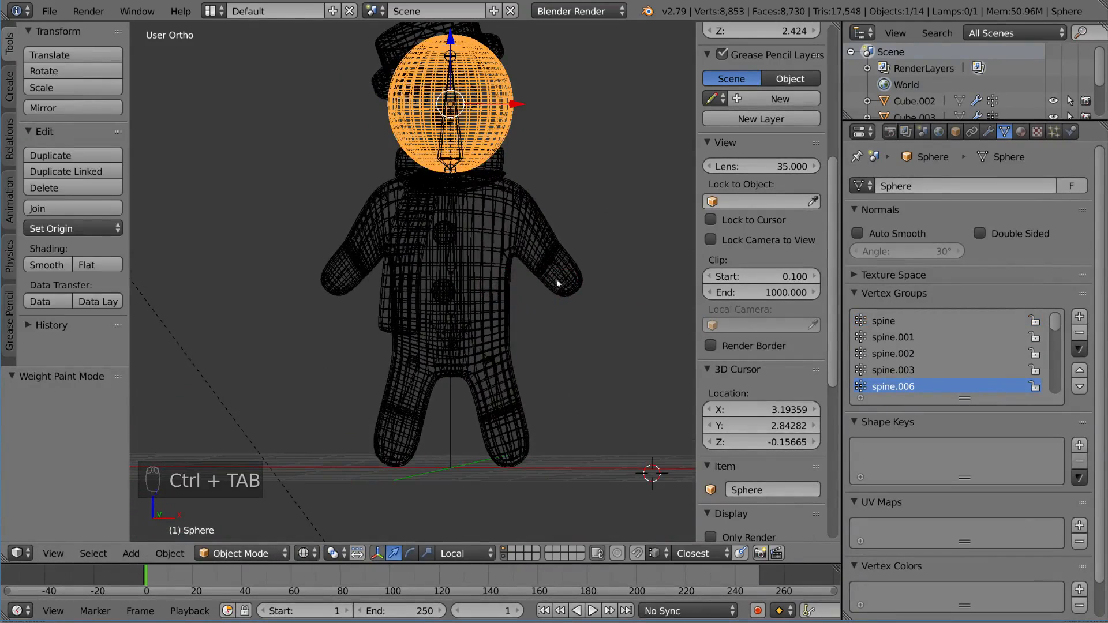
pyautogui.rightClick(554, 277)
pyautogui.hotkey('ctrl', 'Tab')
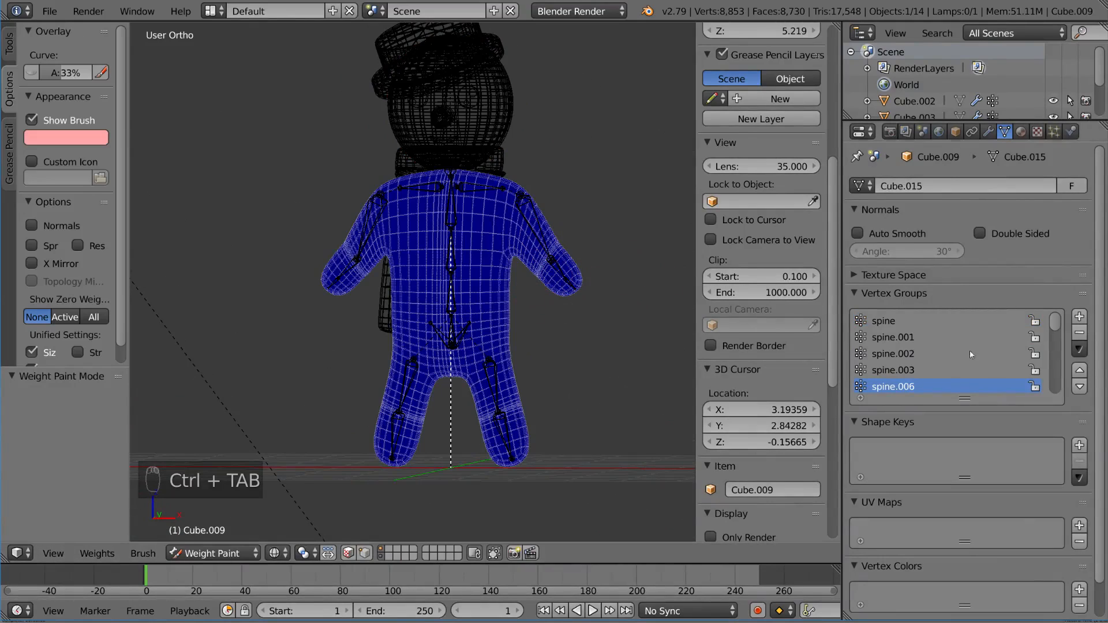
pyautogui.scroll(-4, 969, 350)
pyautogui.click(917, 370)
pyautogui.scroll(-1, 917, 361)
pyautogui.scroll(-2, 918, 362)
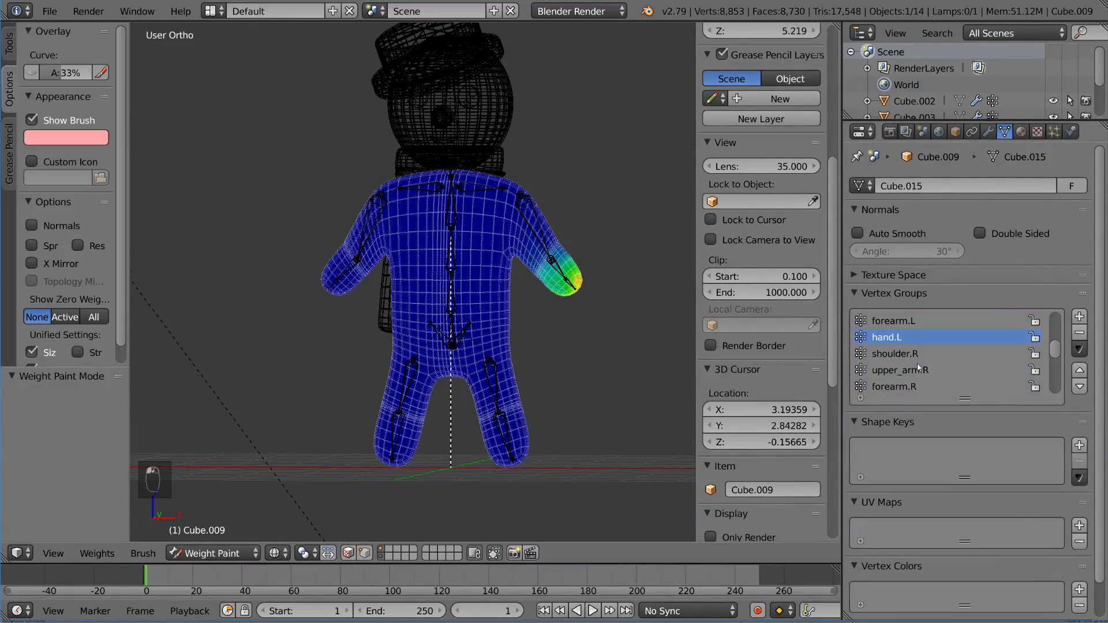
pyautogui.click(920, 358)
# Step: Select upper_arm.L on the metarig in Pose Mode, add the body mesh to the selection and enter Weight Paint mode
pyautogui.hotkey('ctrl', 'Tab')
pyautogui.rightClick(554, 268)
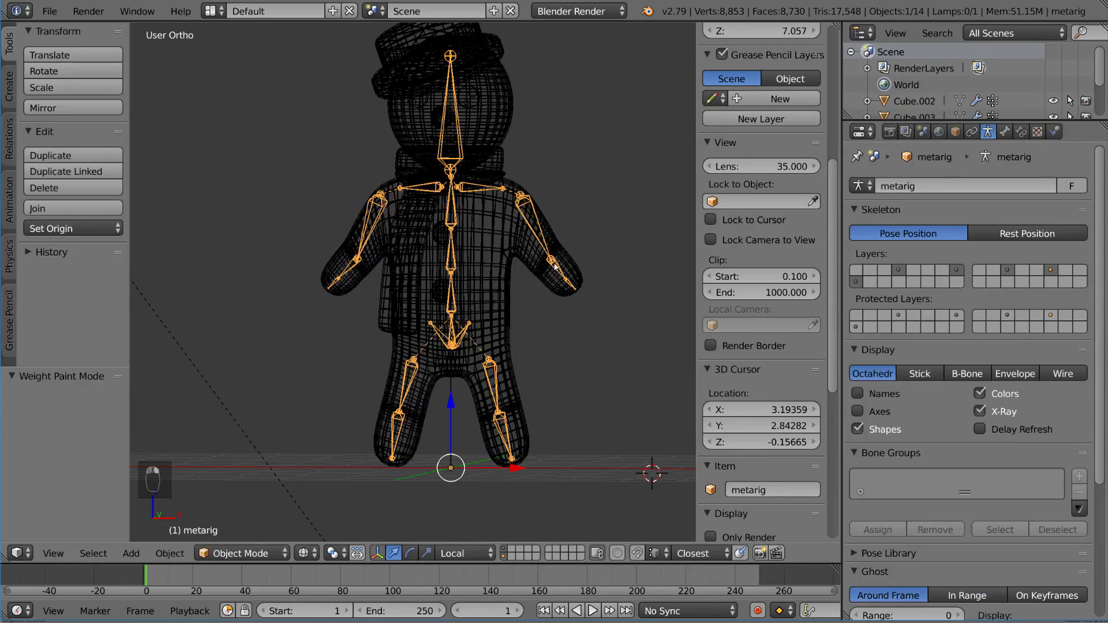
pyautogui.hotkey('ctrl', 'Tab')
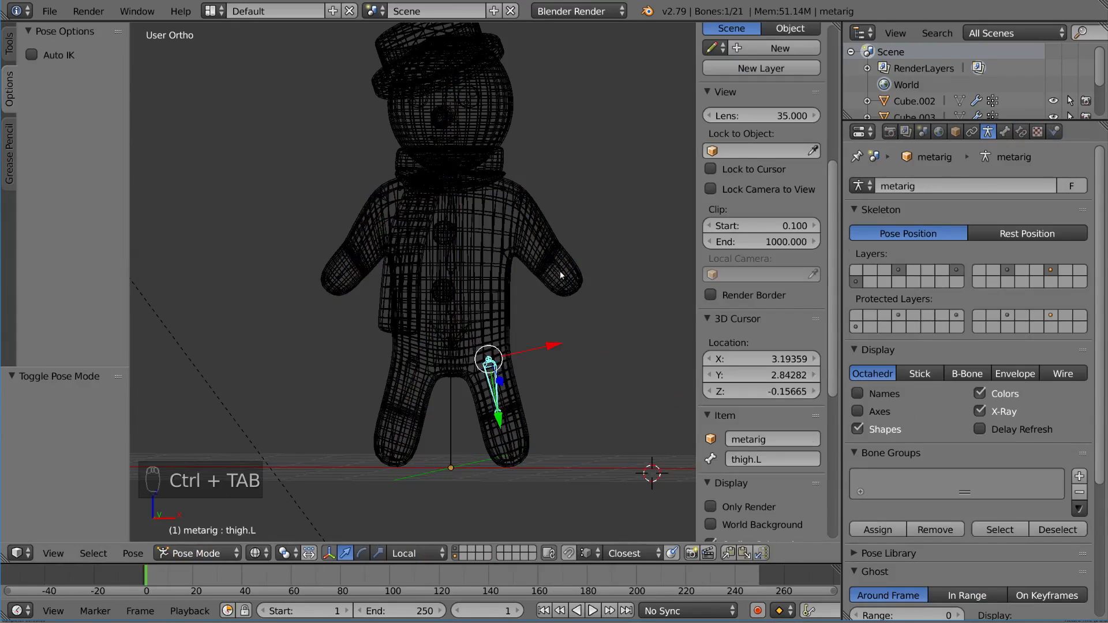
pyautogui.press('a')
pyautogui.press('a')
pyautogui.press('a')
pyautogui.rightClick(478, 190)
pyautogui.rightClick(525, 218)
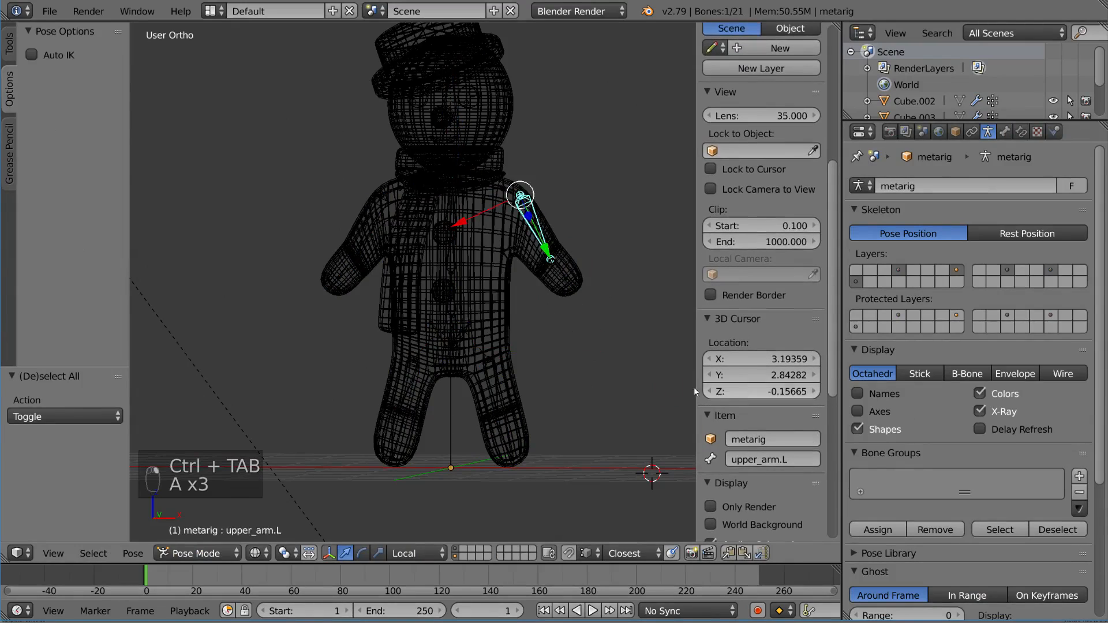
pyautogui.keyDown('shift'); pyautogui.rightClick(511, 254); pyautogui.keyUp('shift')
pyautogui.hotkey('ctrl', 'Tab')
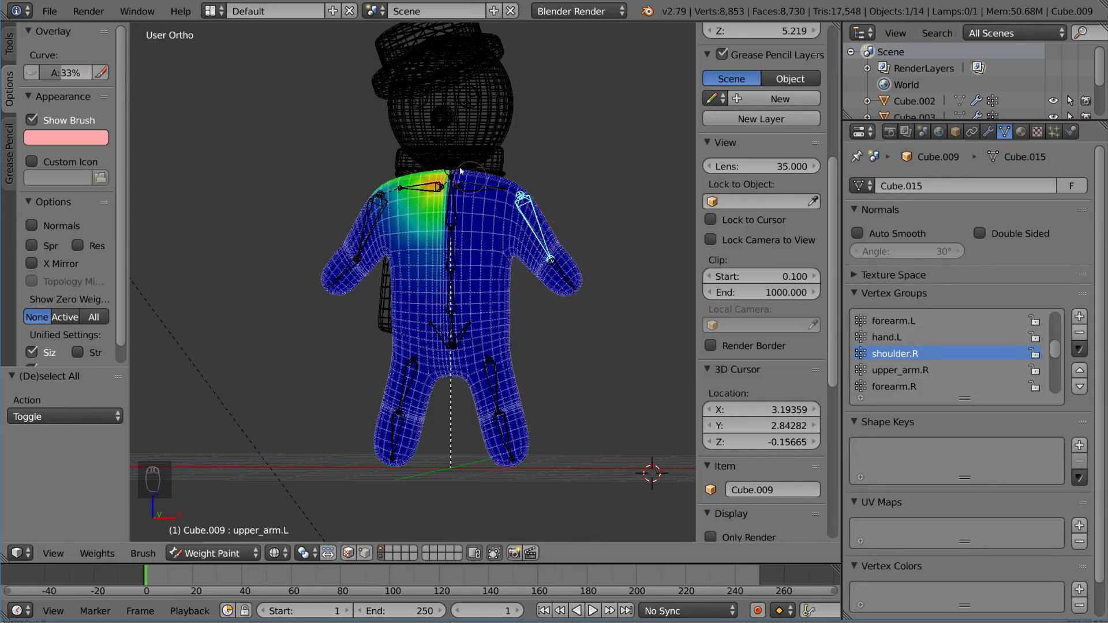
# Step: Examine the body's weights by selecting individual bones, covering the shoulders, upper_arm.L, both forearms, pelvis.R and thigh.R
pyautogui.rightClick(425, 192)
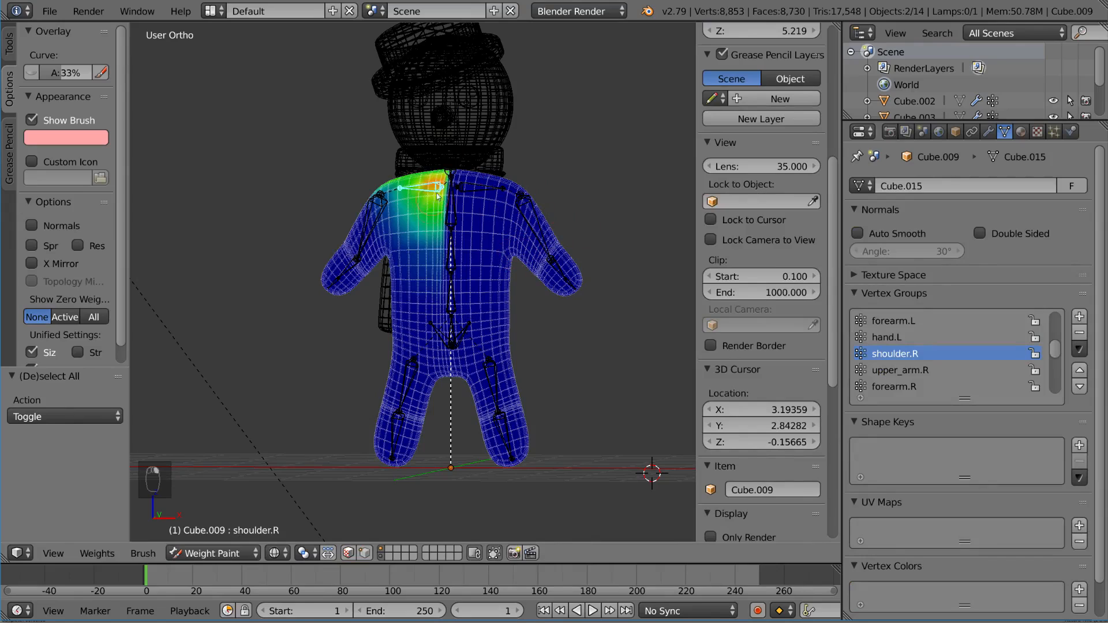
pyautogui.rightClick(490, 188)
pyautogui.rightClick(529, 214)
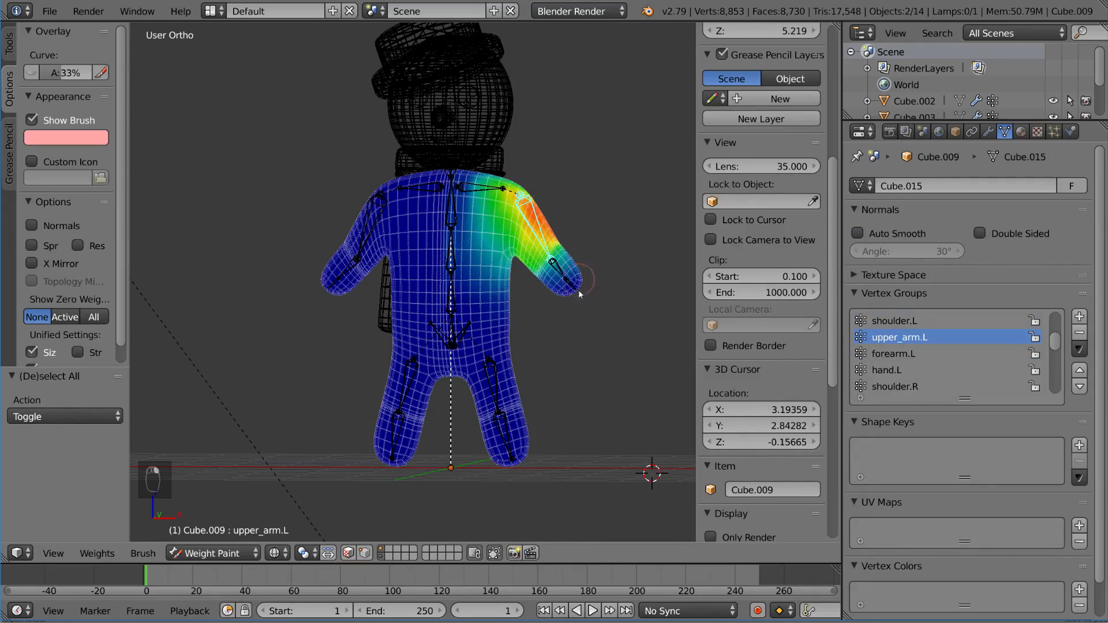
pyautogui.rightClick(561, 274)
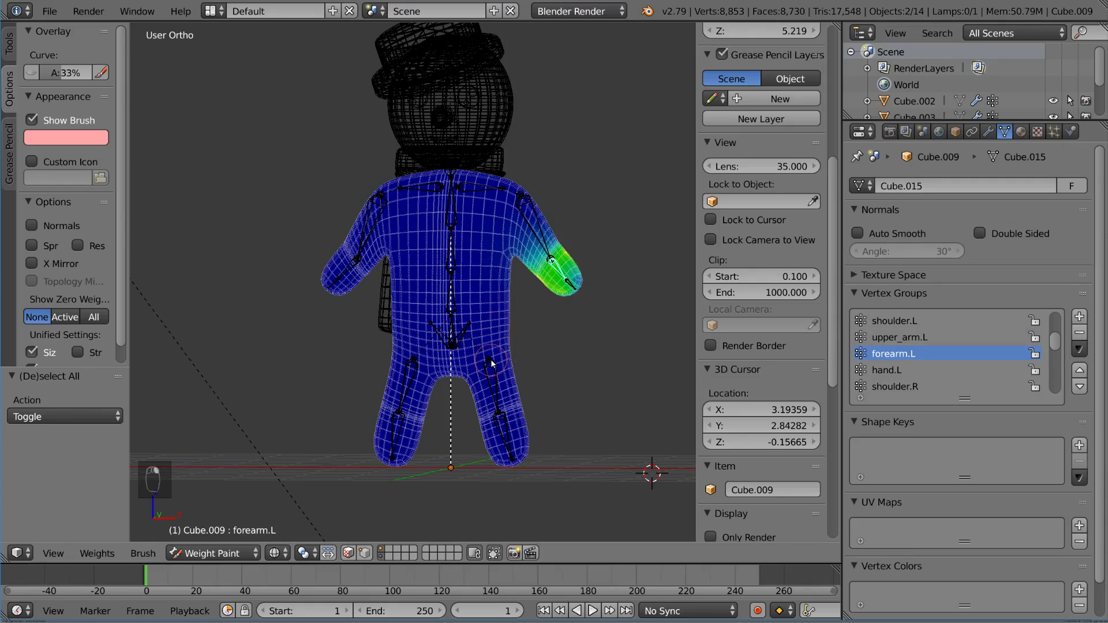
pyautogui.rightClick(491, 360)
pyautogui.rightClick(417, 366)
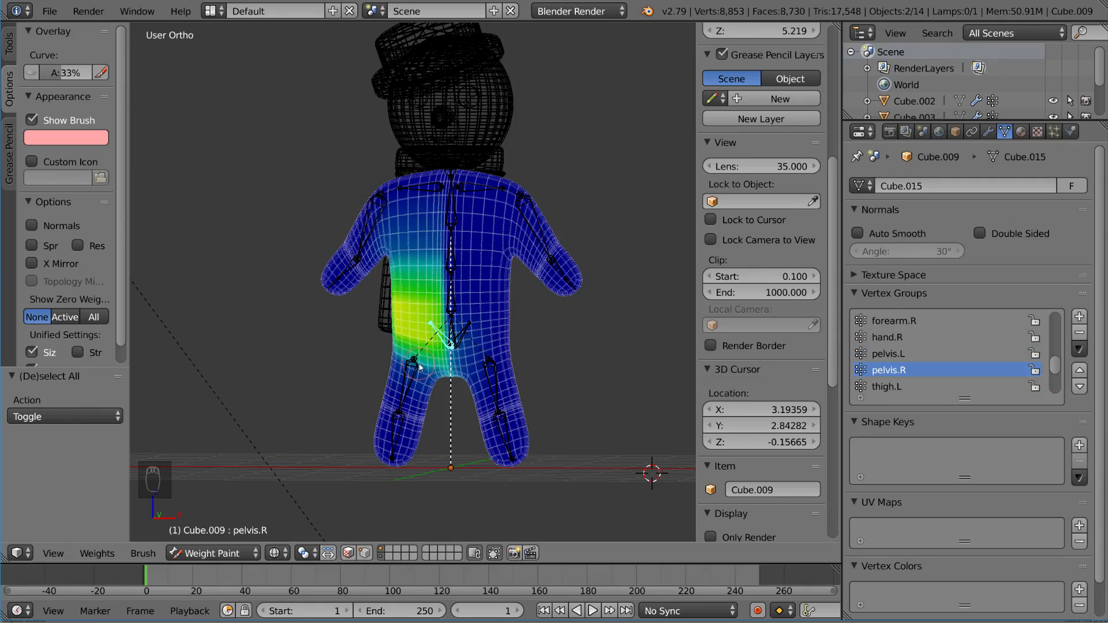
pyautogui.rightClick(418, 369)
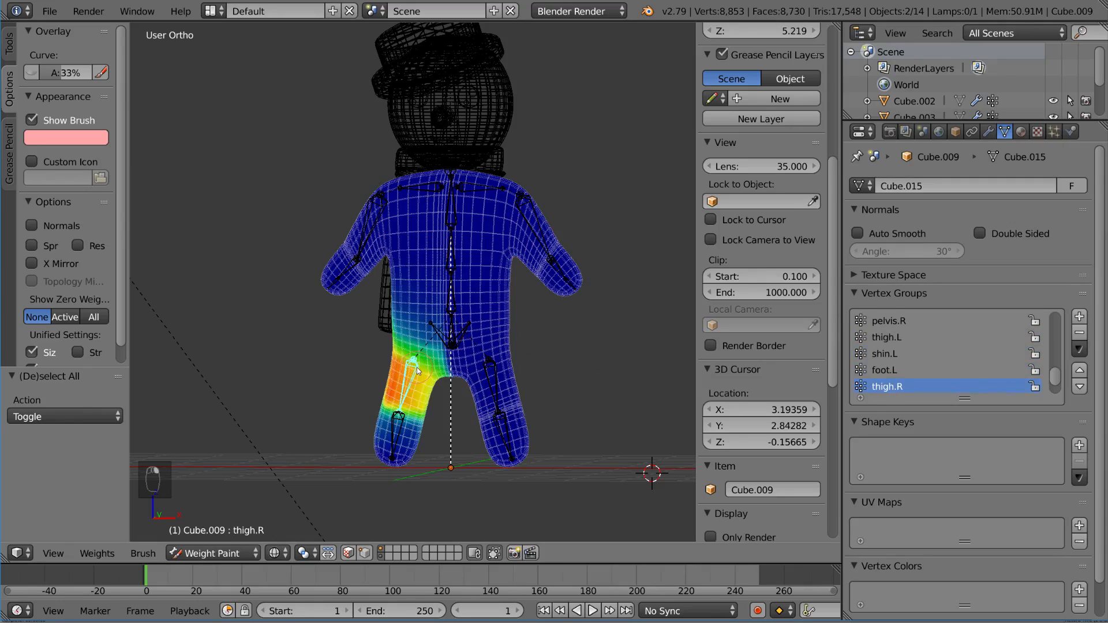
pyautogui.rightClick(364, 248)
pyautogui.rightClick(348, 272)
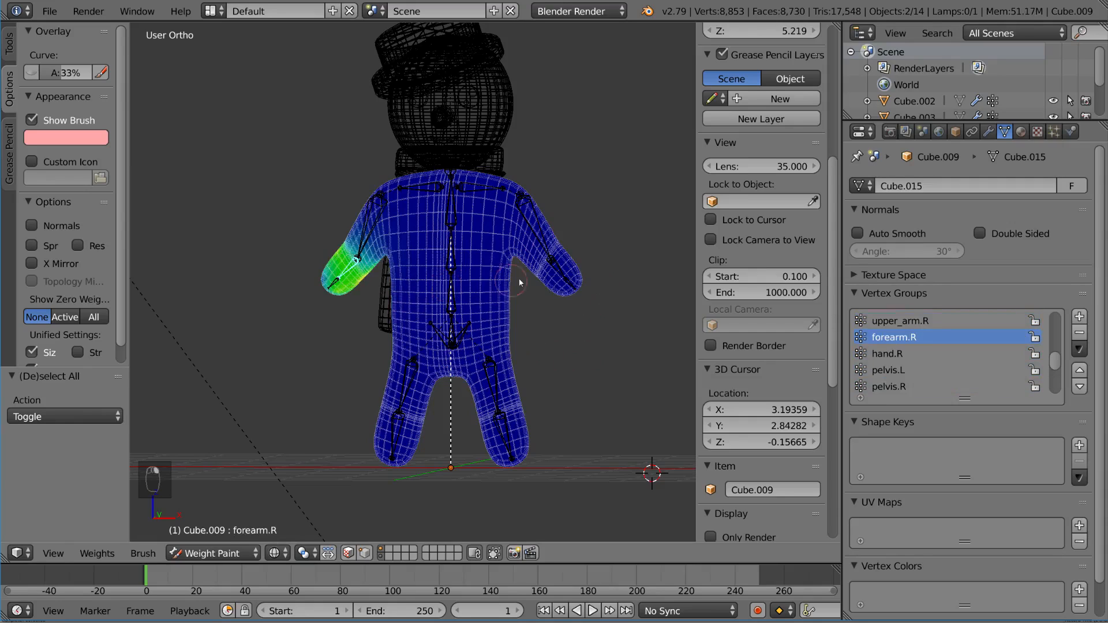
pyautogui.rightClick(549, 254)
pyautogui.rightClick(558, 275)
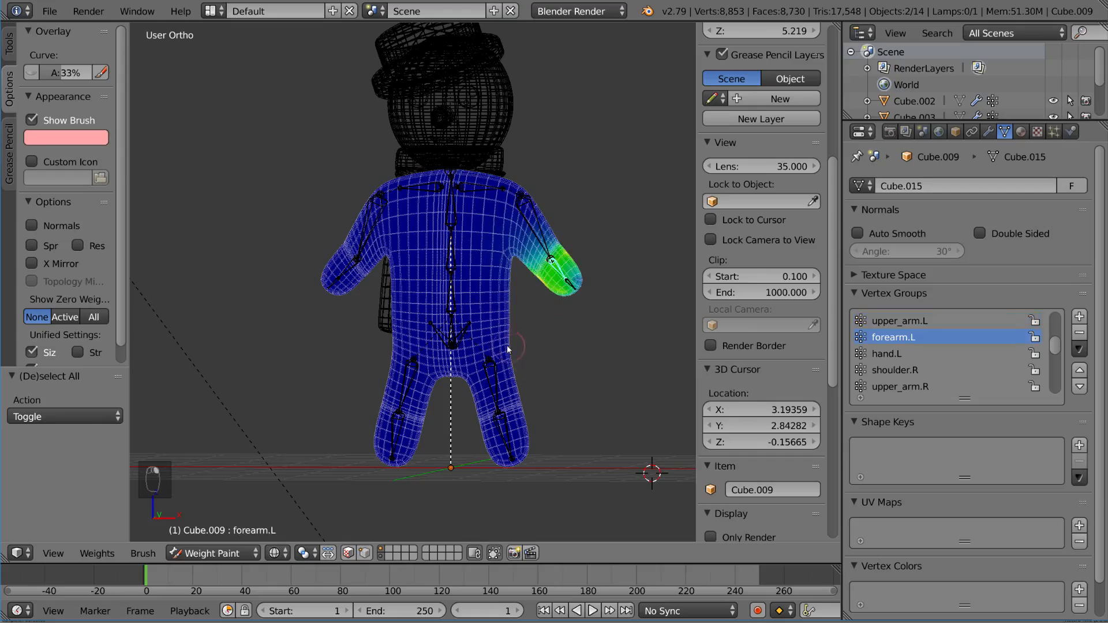
# Step: Select thigh.L and examine its weights around the hip and leg from the side
pyautogui.rightClick(499, 374)
pyautogui.scroll(4, 590, 386)
pyautogui.keyDown('shift'); pyautogui.moveTo(601, 379); pyautogui.dragTo(236, 117, button='middle'); pyautogui.keyUp('shift')
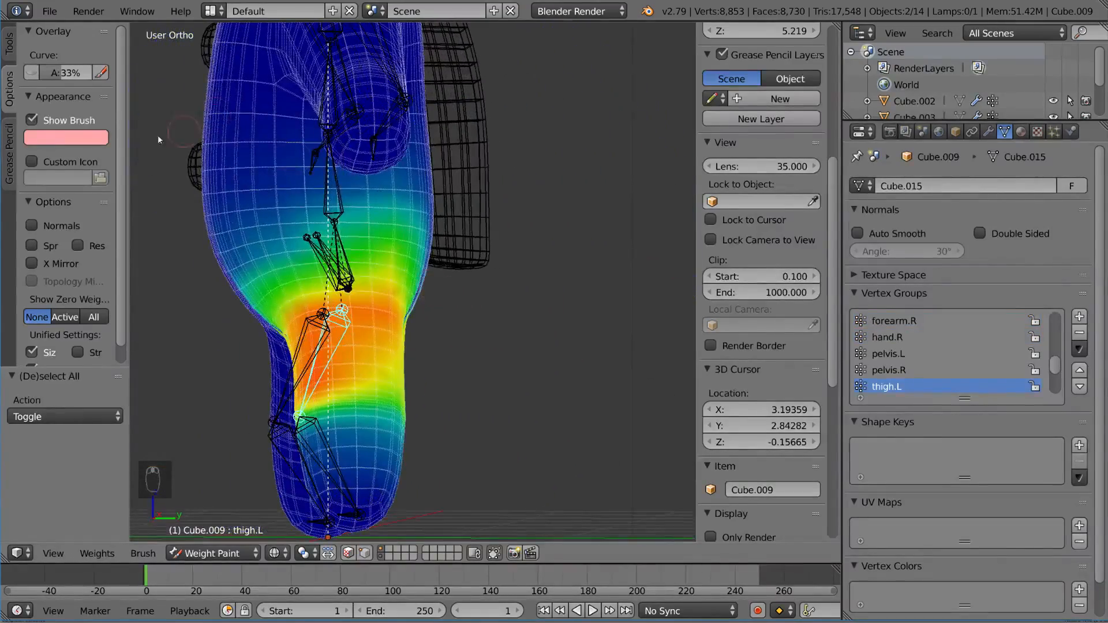
pyautogui.moveTo(536, 275); pyautogui.dragTo(575, 279, button='middle')
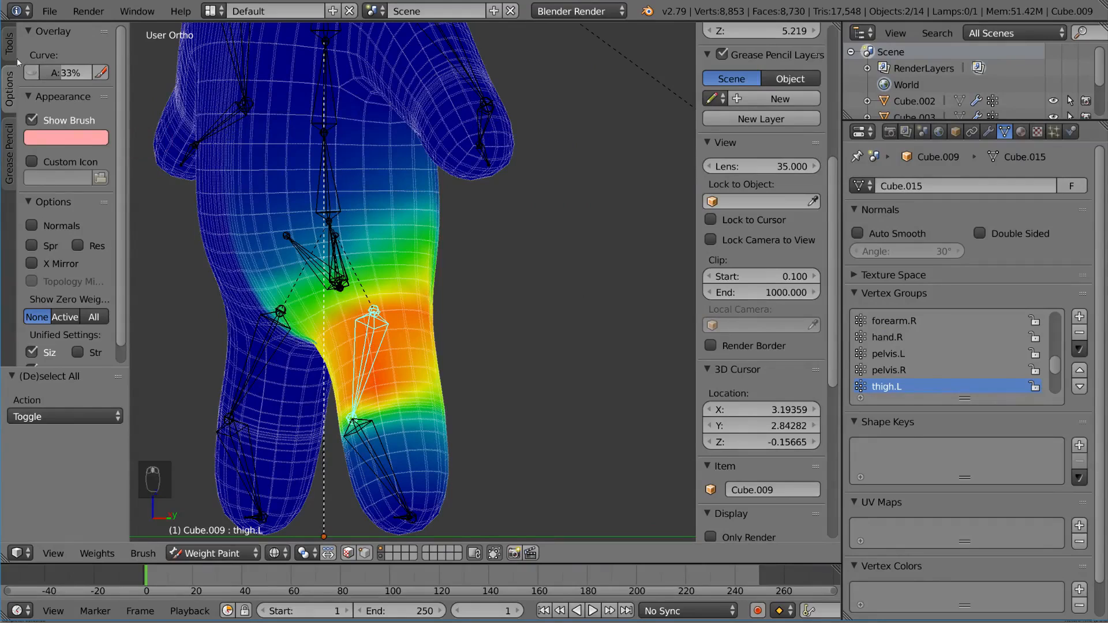
# Step: Set the weight paint brush's weight to 0
pyautogui.click(11, 51)
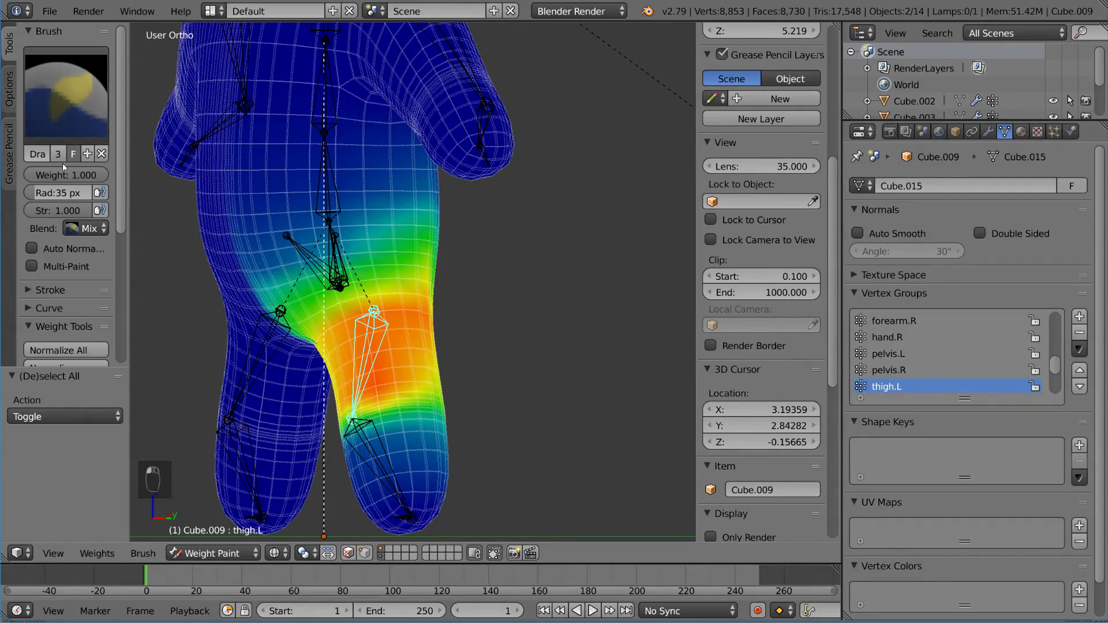
pyautogui.moveTo(82, 179); pyautogui.dragTo(1, 179)
pyautogui.moveTo(451, 215)
pyautogui.mouseDown(button='middle')
pyautogui.moveTo(487, 240)
pyautogui.moveTo(538, 243)
pyautogui.moveTo(500, 221)
pyautogui.moveTo(515, 224)
pyautogui.mouseUp(button='middle')
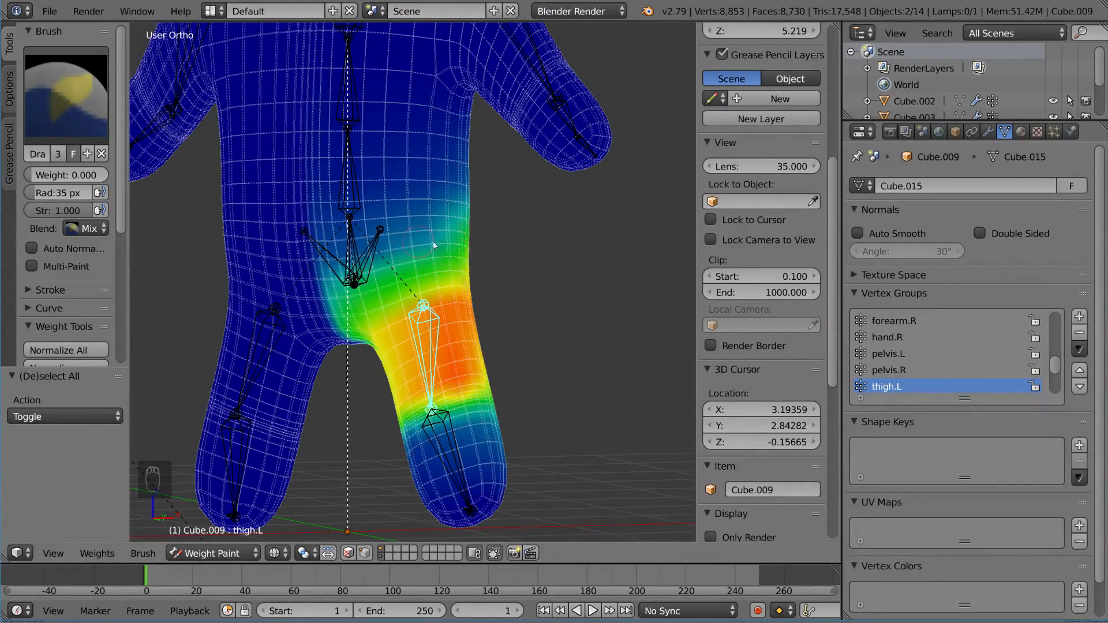
pyautogui.scroll(-2, 436, 261)
pyautogui.moveTo(434, 246)
pyautogui.mouseDown(button='middle')
pyautogui.moveTo(437, 261)
pyautogui.moveTo(348, 264)
pyautogui.moveTo(550, 257)
pyautogui.mouseUp(button='middle')
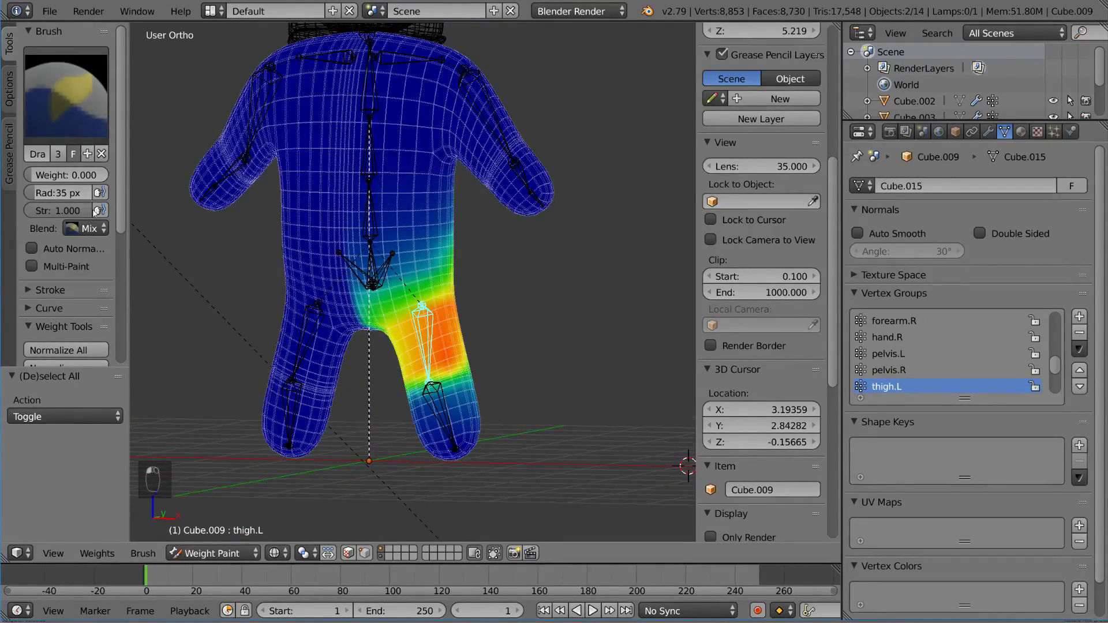
# Step: Remove the Armature.001 modifier from the body mesh and show its vertex groups again
pyautogui.moveTo(588, 279); pyautogui.dragTo(594, 266, button='middle')
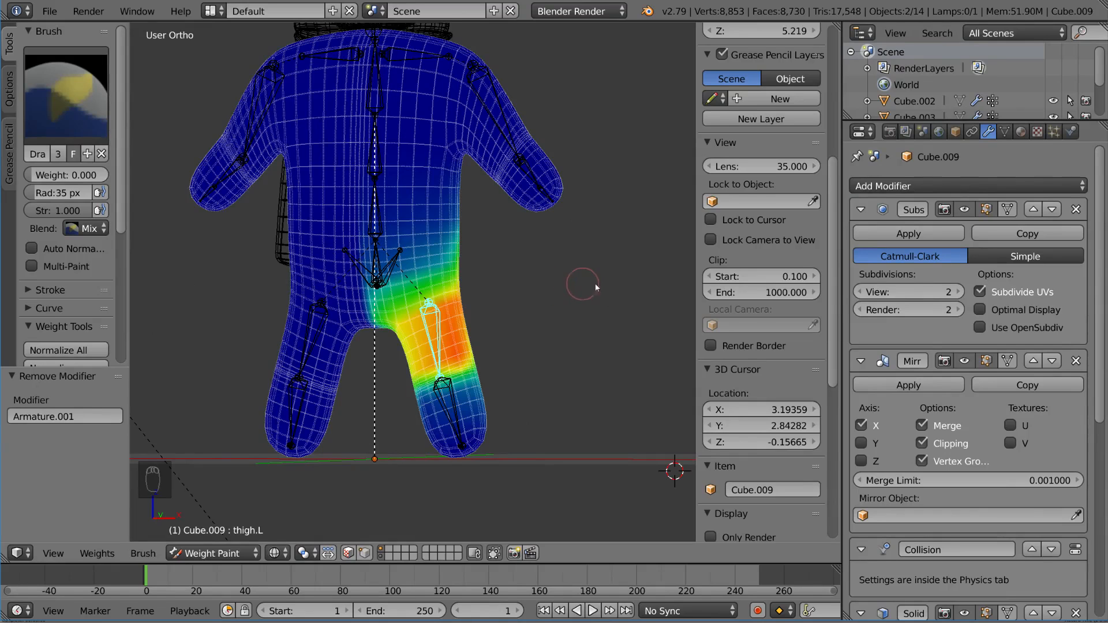
pyautogui.moveTo(524, 232); pyautogui.dragTo(537, 238, button='middle')
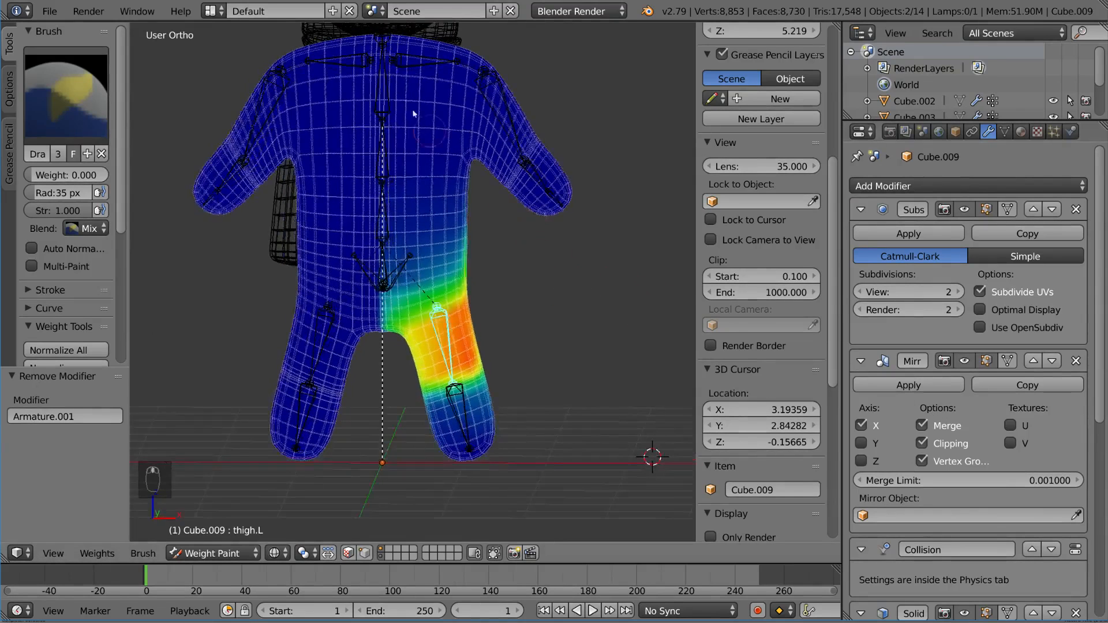
pyautogui.moveTo(487, 151); pyautogui.dragTo(492, 247, button='middle')
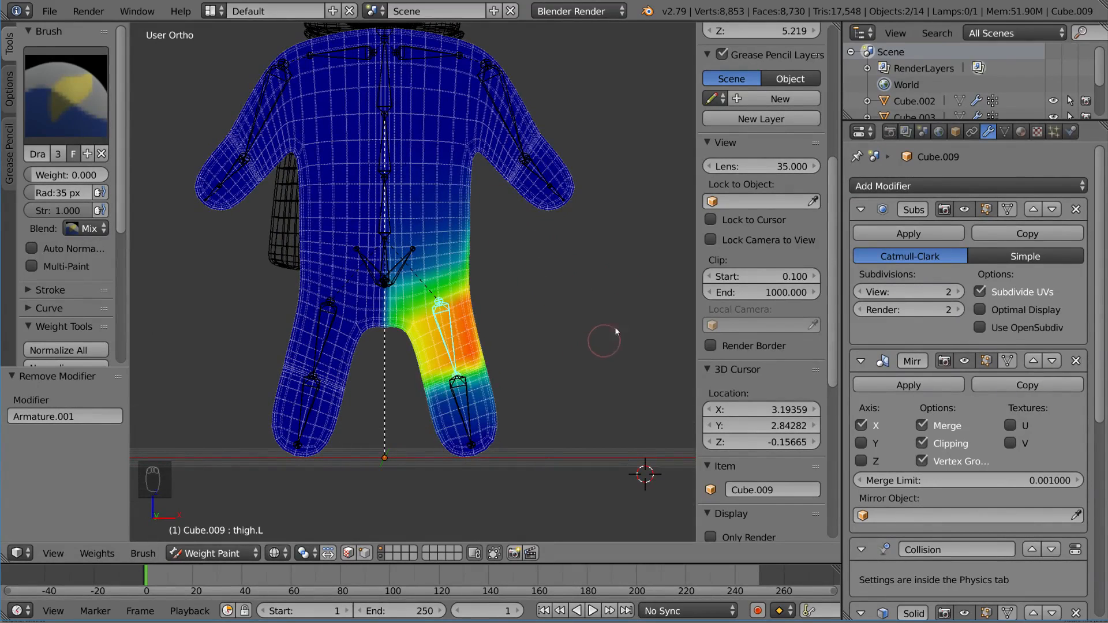
pyautogui.click(1005, 132)
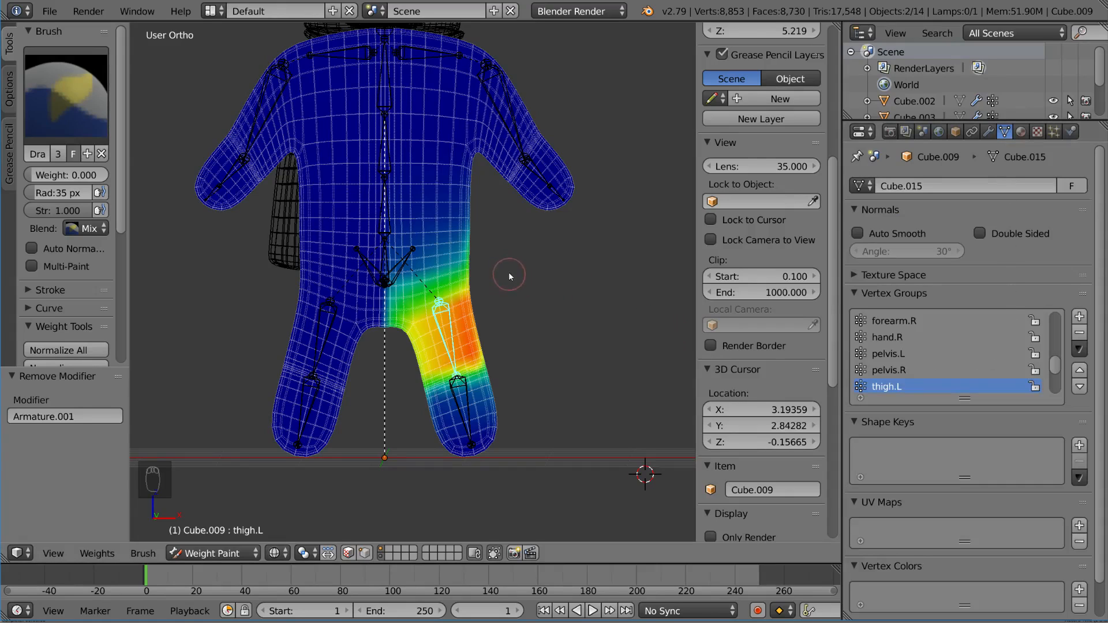
# Step: Examine the body's base mesh in Edit Mode with all its vertices selected and return to Weight Paint mode
pyautogui.press('Tab')
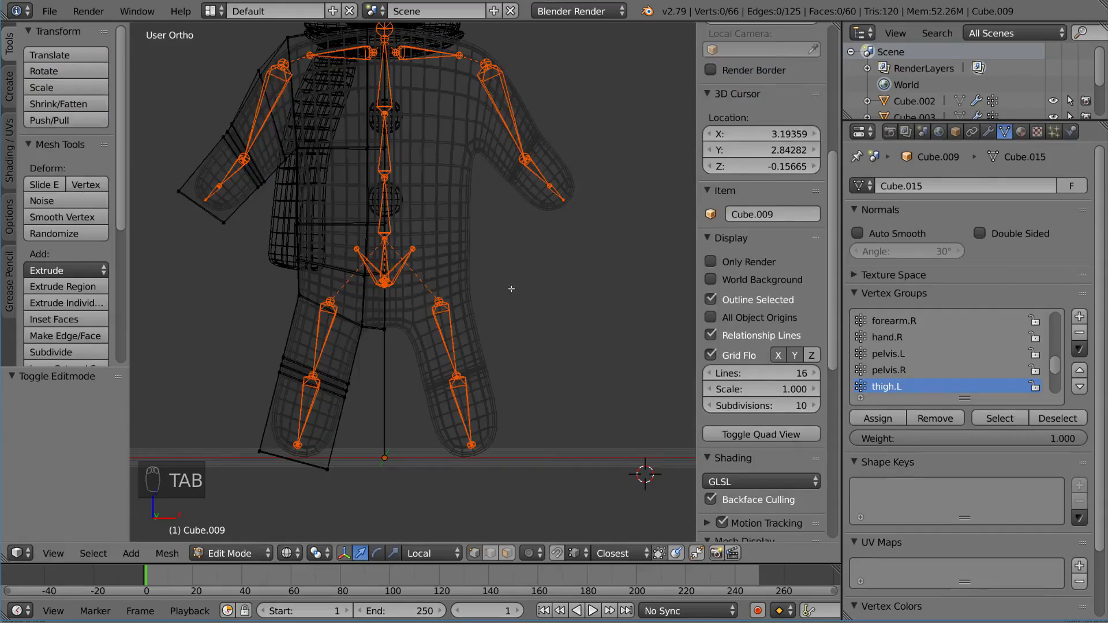
pyautogui.press('a')
pyautogui.press('a')
pyautogui.moveTo(508, 284); pyautogui.dragTo(431, 331, button='middle')
pyautogui.moveTo(447, 267); pyautogui.dragTo(397, 140, button='middle')
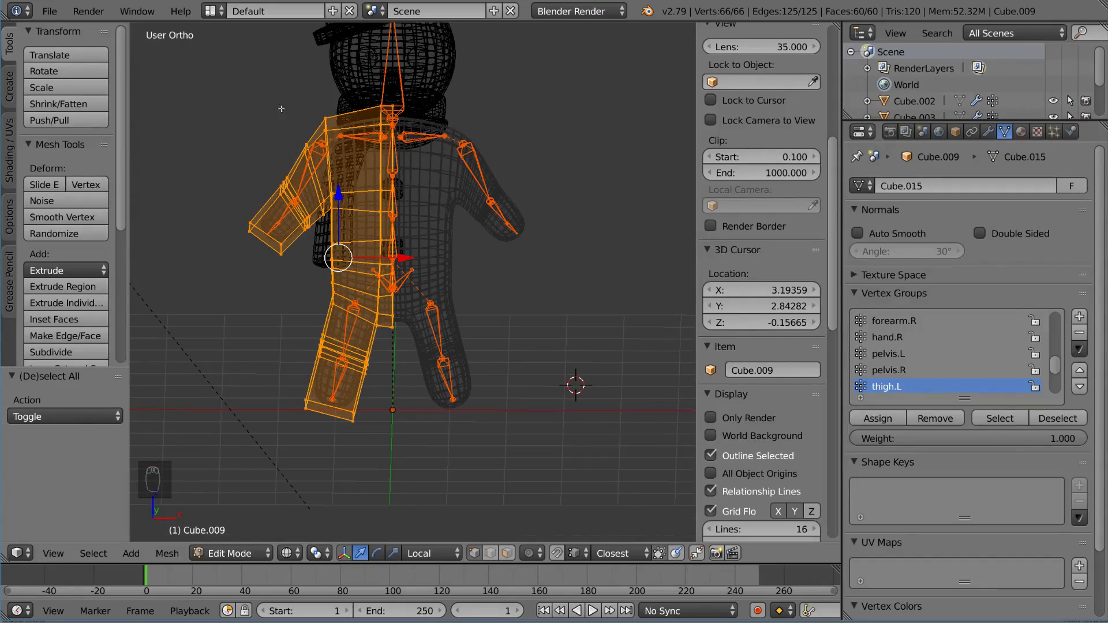
pyautogui.moveTo(435, 278); pyautogui.dragTo(366, 165, button='middle')
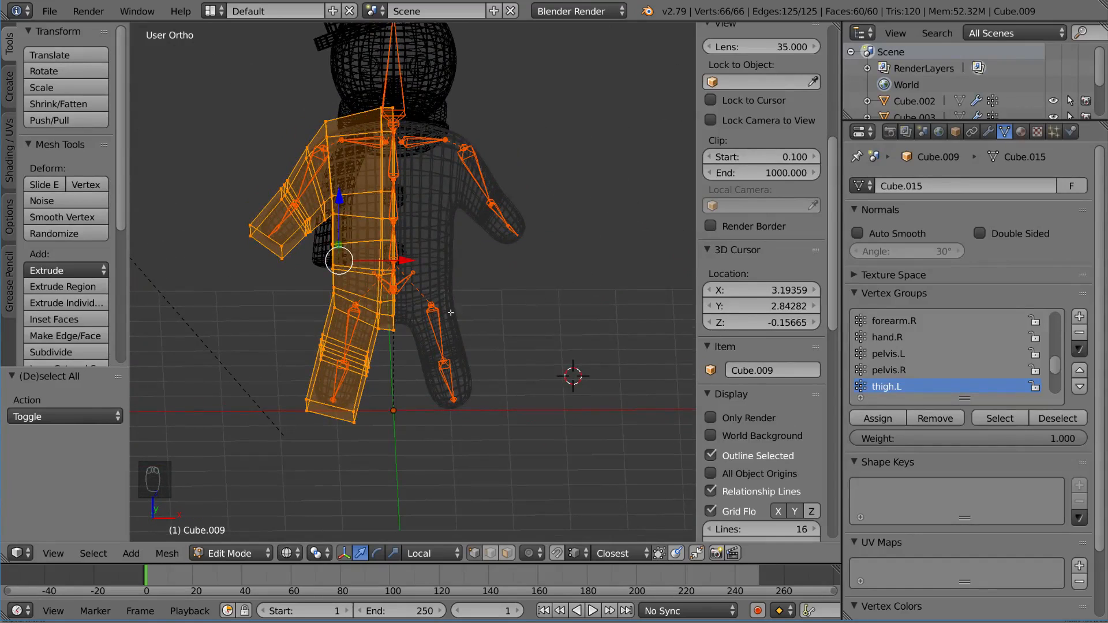
pyautogui.press('Tab')
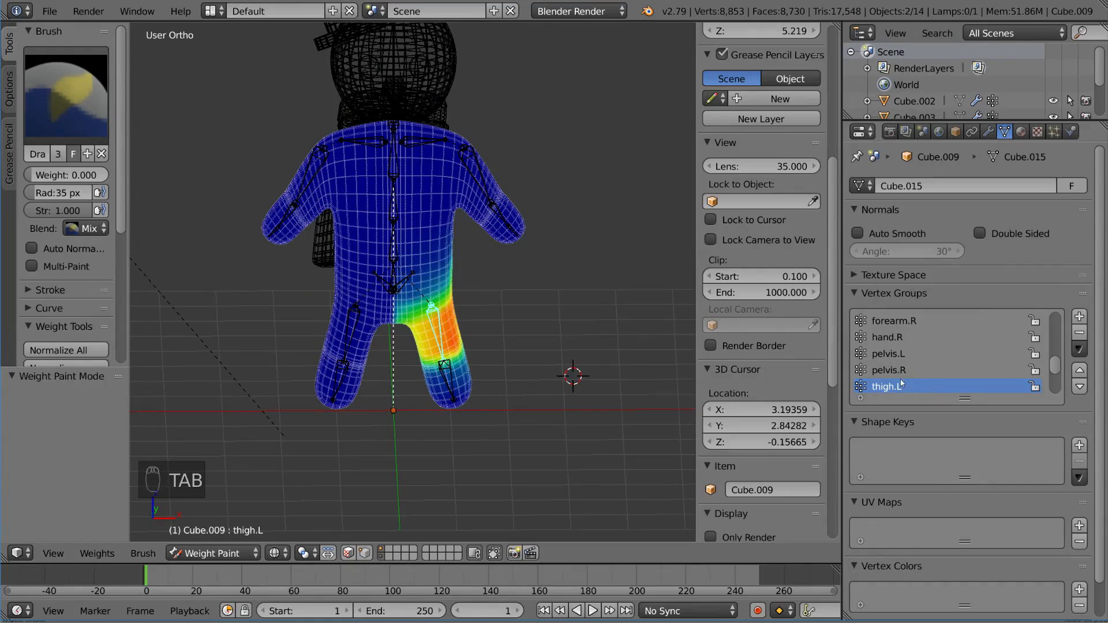
# Step: Make thigh.R the active bone for weight painting and set the brush radius to 98 px
pyautogui.scroll(-1, 895, 382)
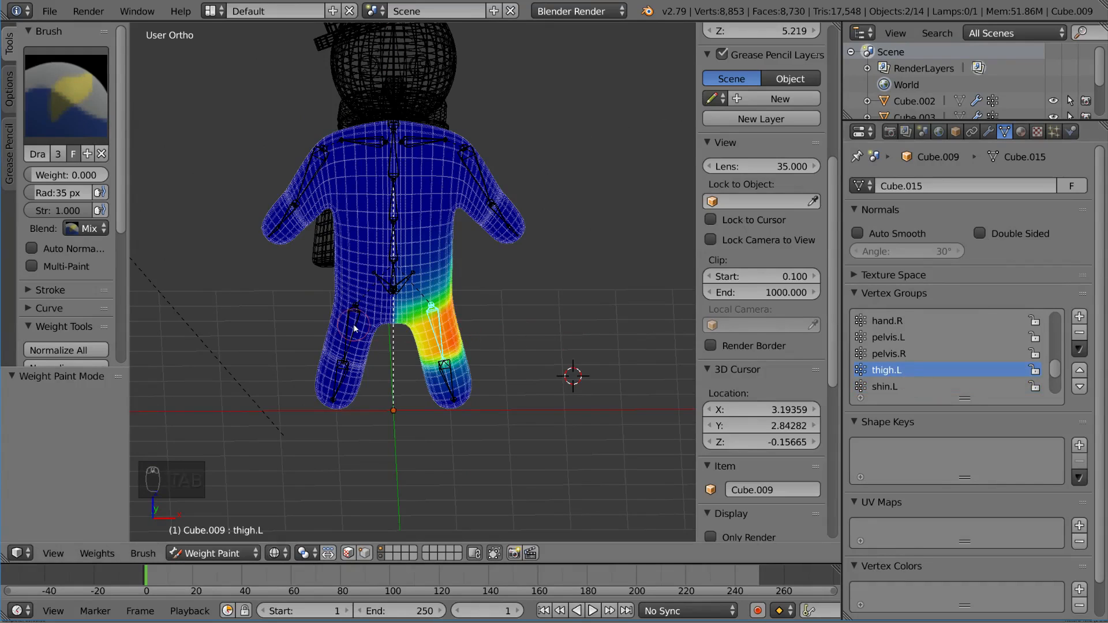
pyautogui.rightClick(355, 327)
pyautogui.moveTo(355, 328); pyautogui.dragTo(419, 328, button='middle')
pyautogui.scroll(3, 419, 328)
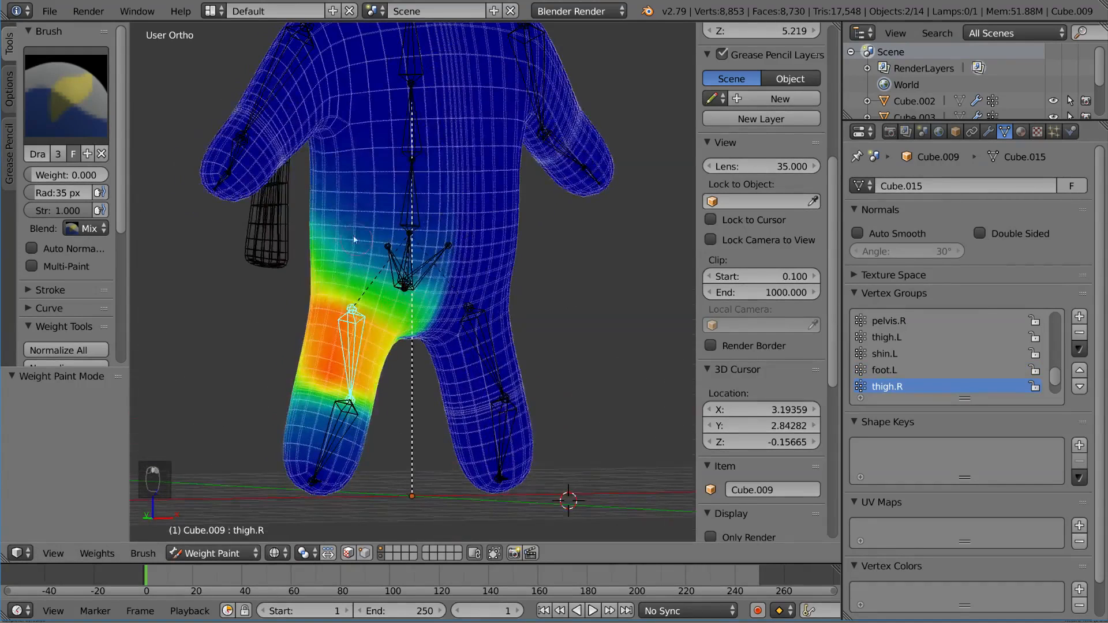
pyautogui.press('f')
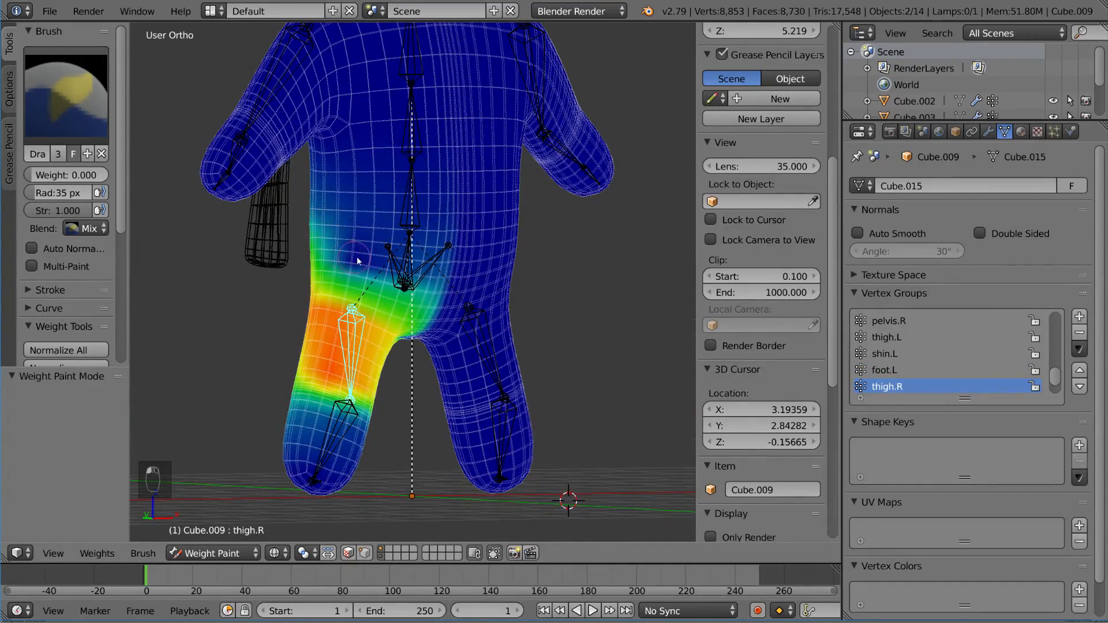
pyautogui.click(389, 266)
# Step: Paint zero weight over the front and back of the lower torso to reduce thigh.R's influence above the hip
pyautogui.moveTo(323, 268); pyautogui.dragTo(475, 205, button='middle')
pyautogui.moveTo(474, 202); pyautogui.dragTo(483, 202)
pyautogui.moveTo(483, 202); pyautogui.dragTo(532, 202, button='middle')
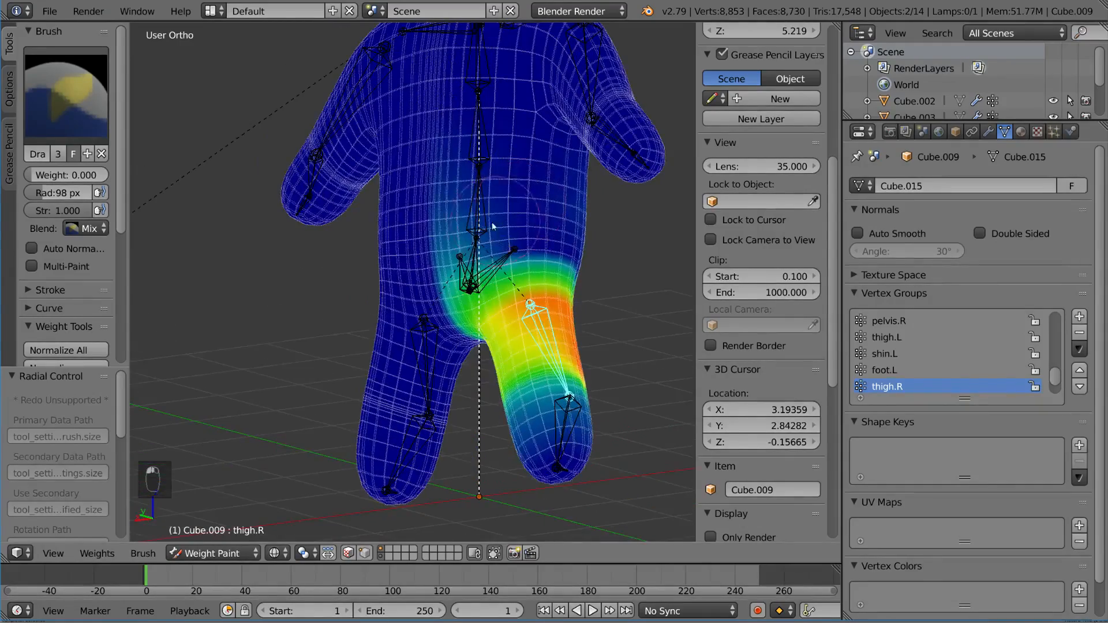
pyautogui.moveTo(463, 238)
pyautogui.mouseDown()
pyautogui.moveTo(445, 242)
pyautogui.moveTo(462, 237)
pyautogui.mouseUp()
pyautogui.moveTo(535, 228)
pyautogui.mouseDown(button='middle')
pyautogui.moveTo(439, 237)
pyautogui.moveTo(496, 213)
pyautogui.moveTo(480, 211)
pyautogui.mouseUp(button='middle')
pyautogui.moveTo(418, 200); pyautogui.dragTo(406, 205)
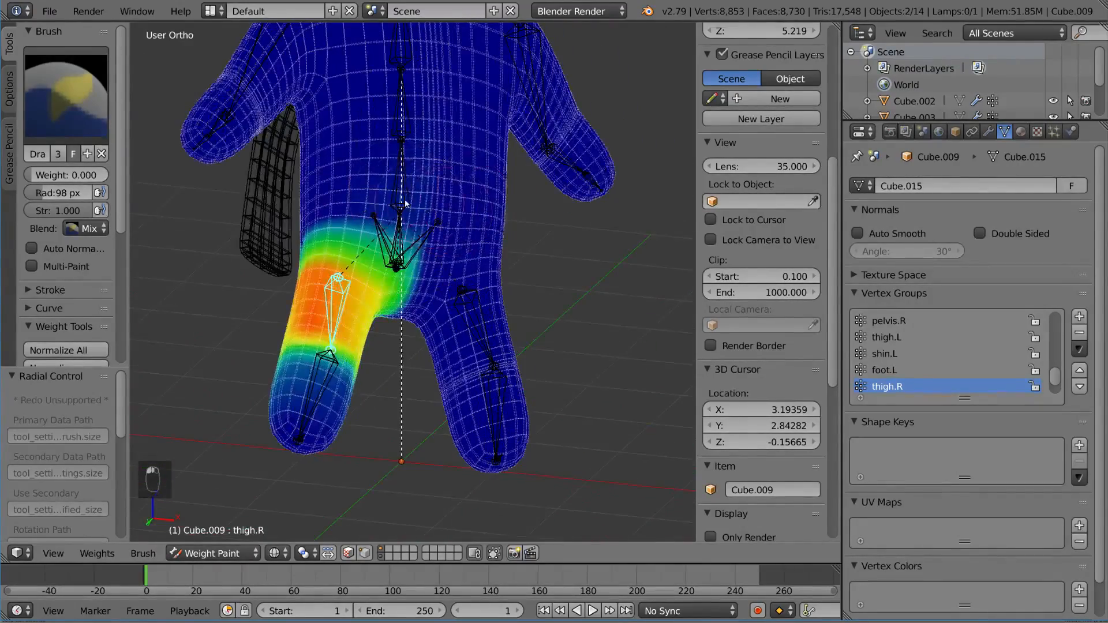
# Step: Undo the last operation and paint zero weight over the outer hip crease while thigh.R is rotated outward
pyautogui.scroll(3, 402, 211)
pyautogui.moveTo(406, 204)
pyautogui.mouseDown(button='middle')
pyautogui.moveTo(398, 195)
pyautogui.moveTo(379, 230)
pyautogui.mouseUp(button='middle')
pyautogui.scroll(-3, 440, 198)
pyautogui.scroll(4, 298, 238)
pyautogui.hotkey('ctrl', 'z')
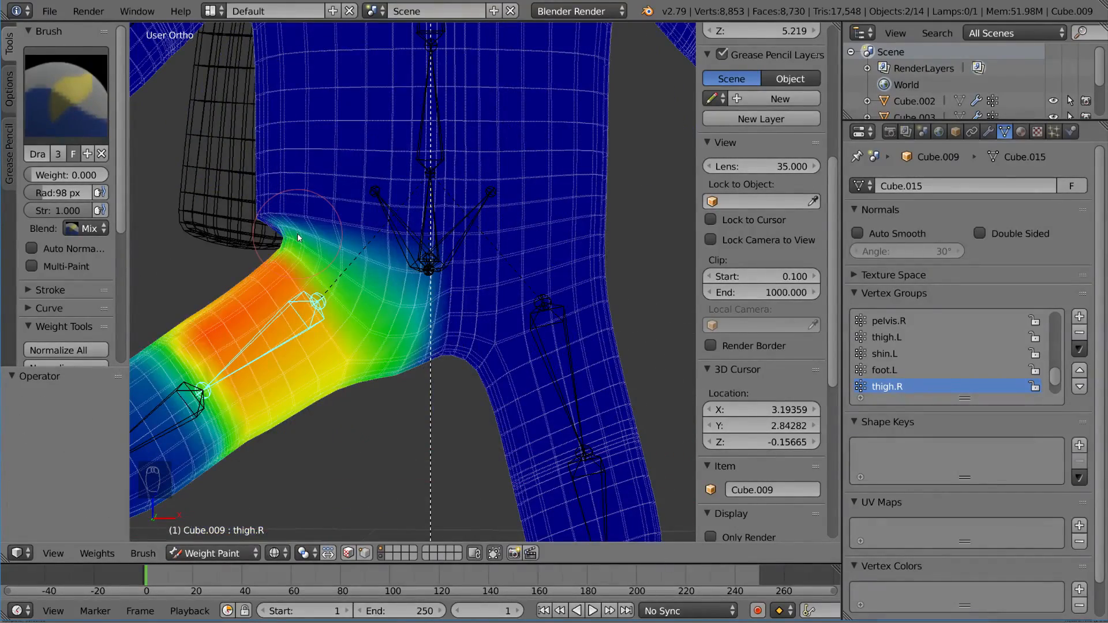
pyautogui.moveTo(297, 237)
pyautogui.mouseDown()
pyautogui.moveTo(288, 223)
pyautogui.moveTo(358, 217)
pyautogui.moveTo(262, 206)
pyautogui.mouseUp()
pyautogui.moveTo(277, 232); pyautogui.dragTo(404, 208, button='middle')
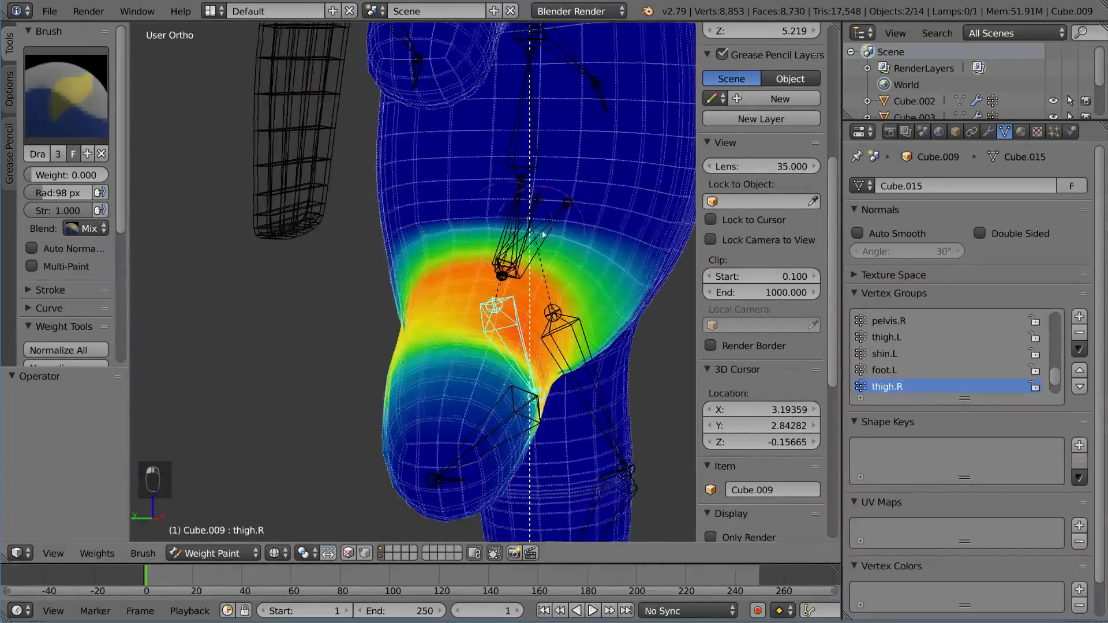
# Step: Paint thigh.R's influence off the pelvis and crotch at the front and back of the raised leg
pyautogui.moveTo(542, 234); pyautogui.dragTo(594, 267, button='middle')
pyautogui.moveTo(594, 268)
pyautogui.mouseDown()
pyautogui.moveTo(605, 281)
pyautogui.moveTo(614, 275)
pyautogui.moveTo(465, 312)
pyautogui.moveTo(547, 303)
pyautogui.moveTo(521, 287)
pyautogui.mouseUp()
pyautogui.moveTo(522, 287)
pyautogui.mouseDown(button='middle')
pyautogui.moveTo(384, 258)
pyautogui.moveTo(572, 264)
pyautogui.mouseUp(button='middle')
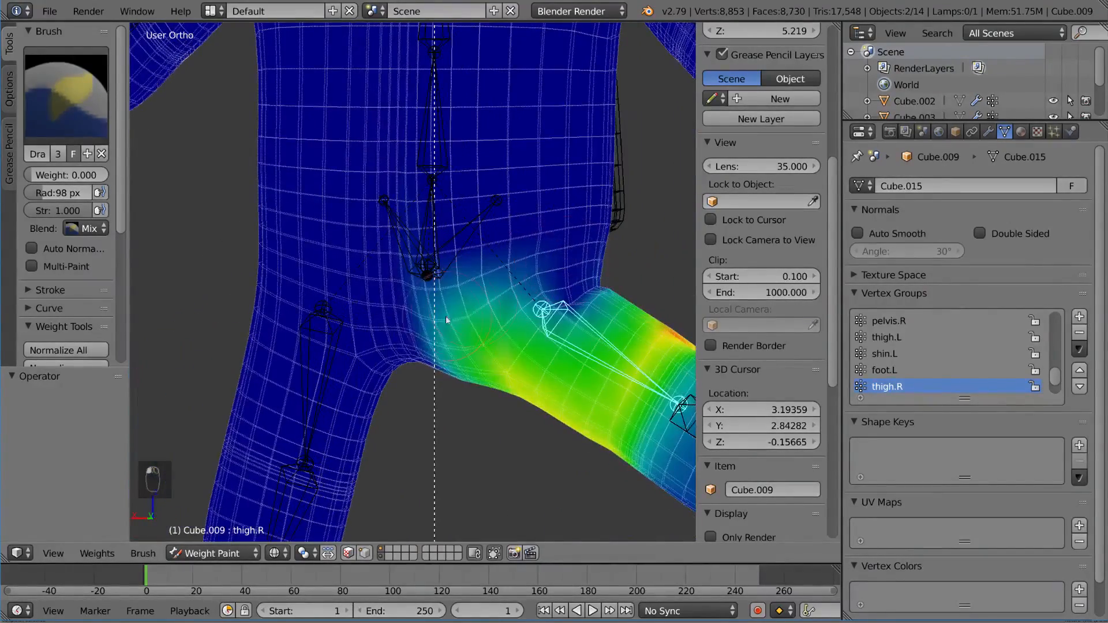
pyautogui.moveTo(447, 320); pyautogui.dragTo(466, 320)
pyautogui.moveTo(467, 340); pyautogui.dragTo(372, 345, button='middle')
pyautogui.moveTo(323, 329)
pyautogui.mouseDown()
pyautogui.moveTo(364, 345)
pyautogui.moveTo(368, 257)
pyautogui.mouseUp()
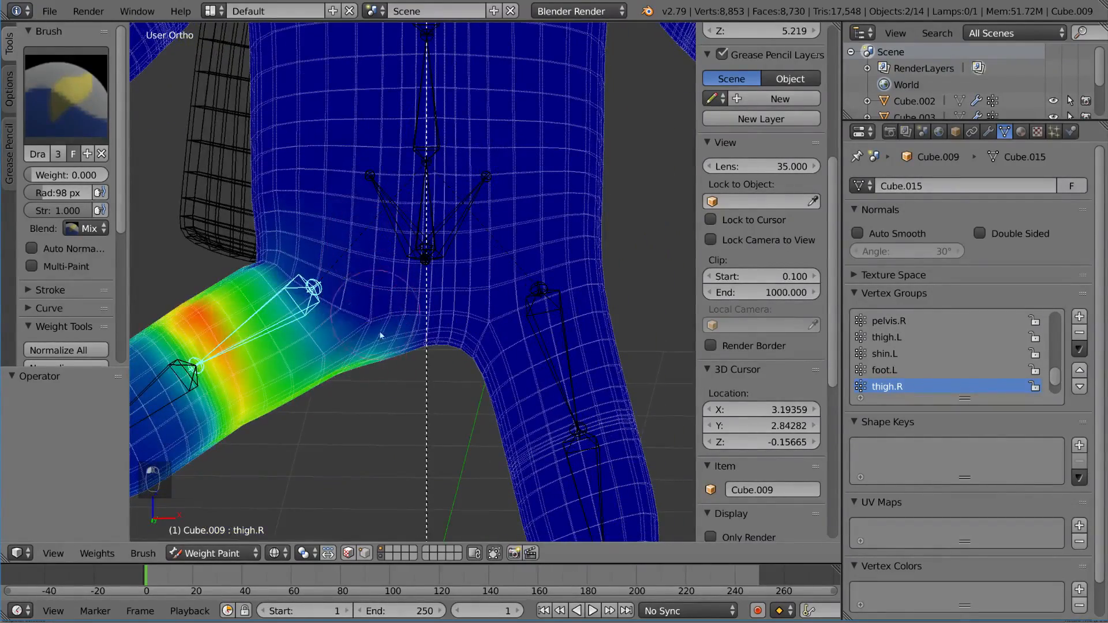
pyautogui.moveTo(377, 321)
pyautogui.mouseDown(button='middle')
pyautogui.moveTo(391, 322)
pyautogui.moveTo(388, 333)
pyautogui.moveTo(384, 286)
pyautogui.moveTo(411, 360)
pyautogui.mouseUp(button='middle')
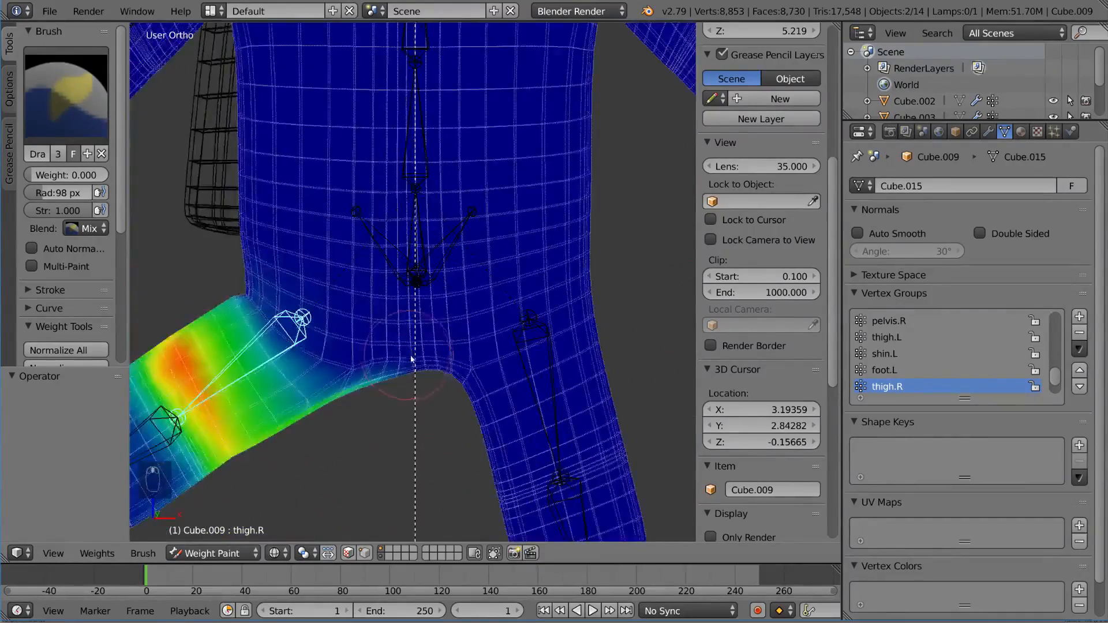
# Step: Clear thigh.R's pose rotation so the leg returns to its rest pose
pyautogui.scroll(-2, 413, 360)
pyautogui.hotkey('alt', 'r')
pyautogui.press('r')
pyautogui.rightClick(517, 374)
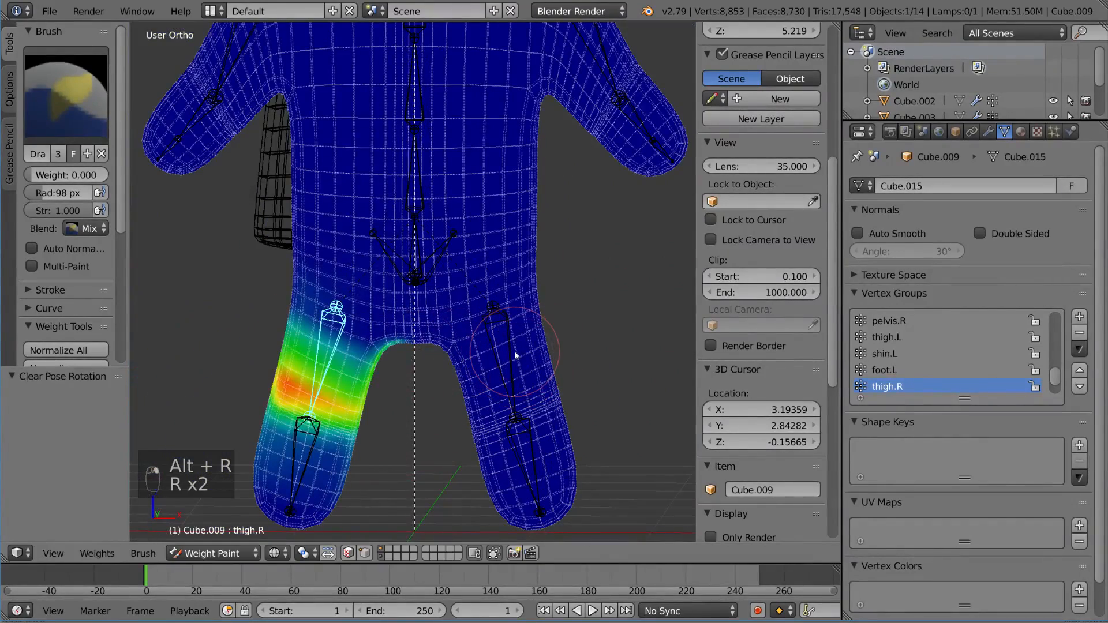
# Step: Select thigh.L and test the left leg's deformation with temporary rotations
pyautogui.keyDown('ctrl'); pyautogui.rightClick(513, 355); pyautogui.keyUp('ctrl')
pyautogui.press('r')
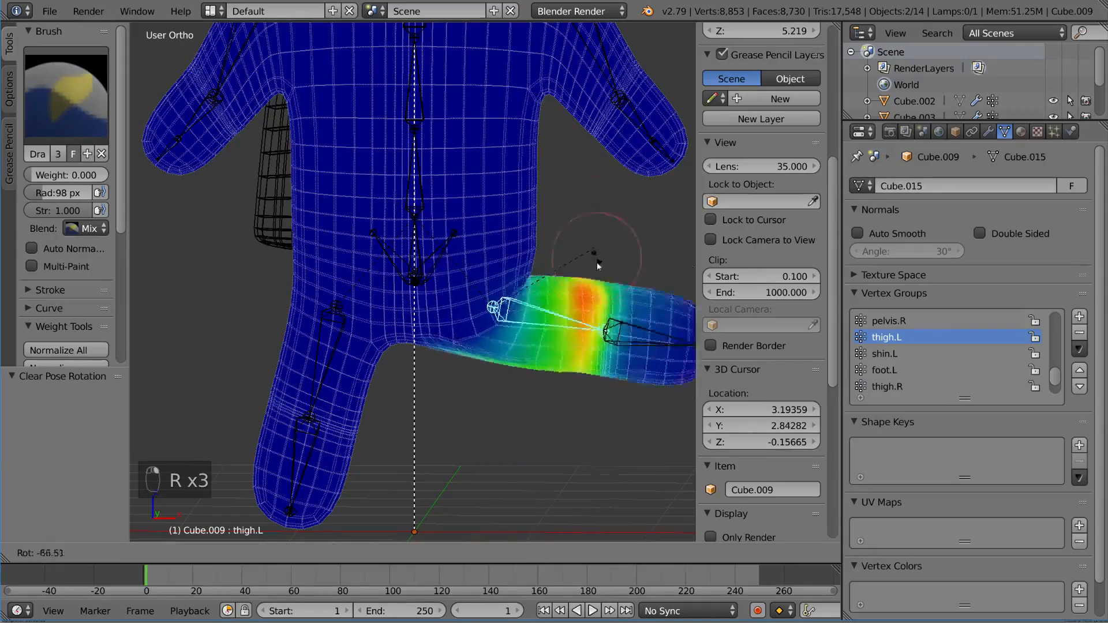
pyautogui.rightClick(571, 341)
pyautogui.keyDown('shift'); pyautogui.moveTo(570, 338); pyautogui.dragTo(538, 264, button='middle'); pyautogui.keyUp('shift')
pyautogui.scroll(-1, 539, 267)
pyautogui.press('r')
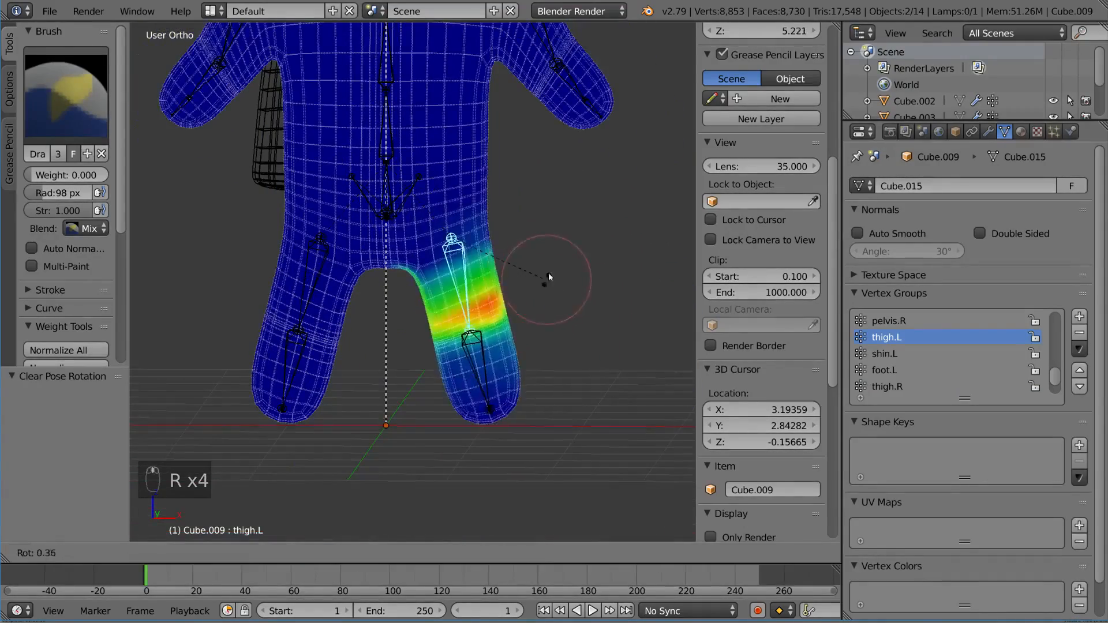
pyautogui.rightClick(566, 254)
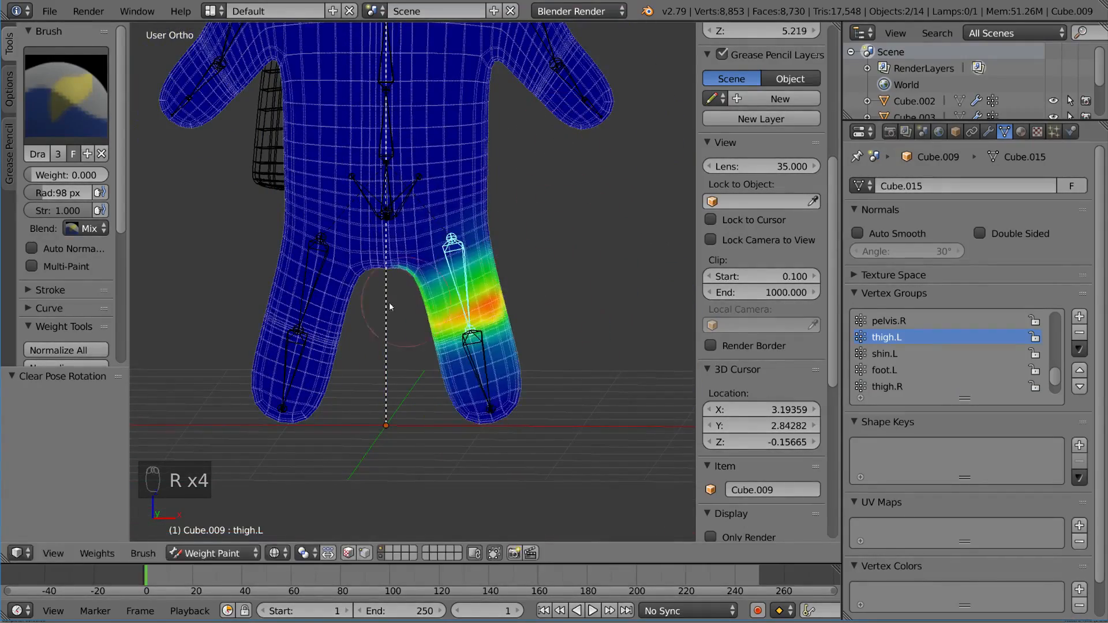
# Step: Select thigh.R and test the right leg's deformation with a temporary trackball rotation
pyautogui.keyDown('ctrl'); pyautogui.rightClick(323, 258); pyautogui.keyUp('ctrl')
pyautogui.scroll(1, 409, 237)
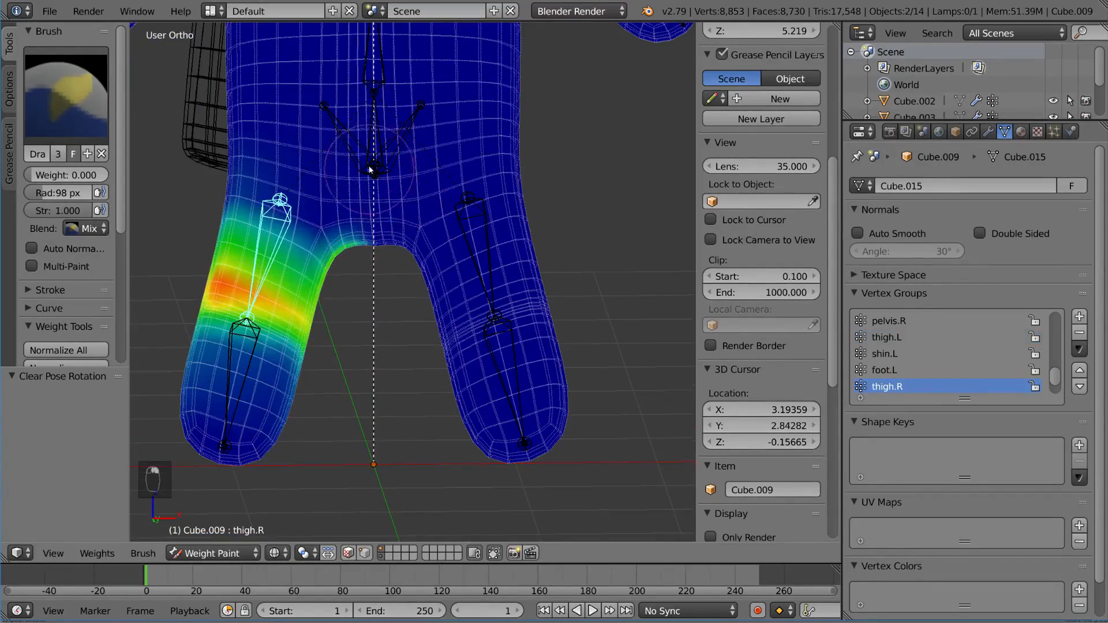
pyautogui.moveTo(388, 161); pyautogui.dragTo(564, 210, button='middle')
pyautogui.press('r')
pyautogui.press('r')
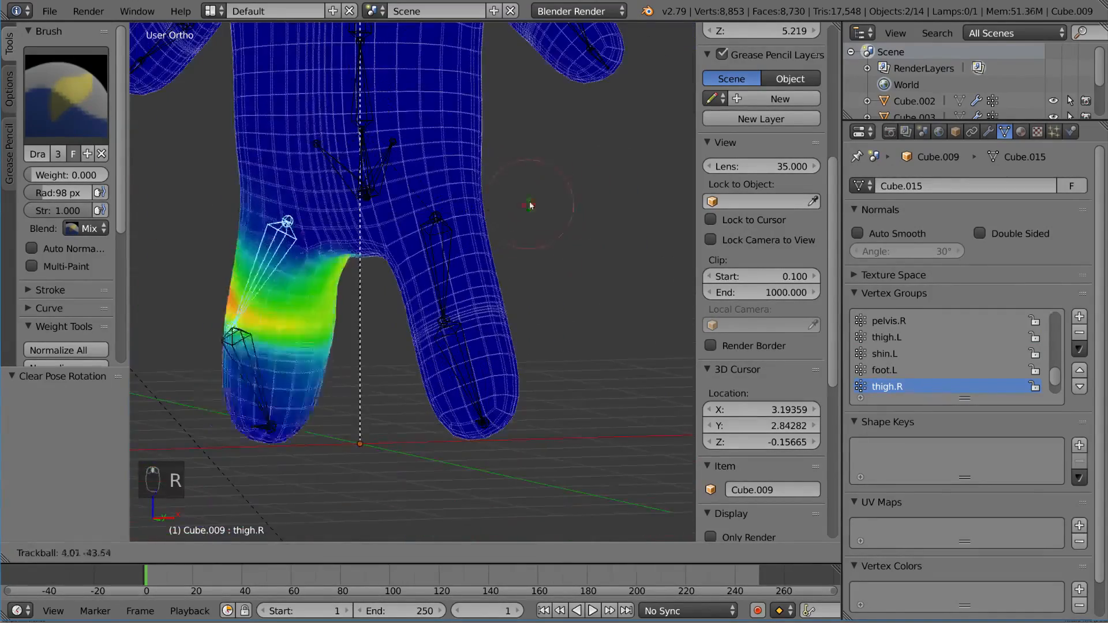
pyautogui.rightClick(549, 242)
# Step: Examine the hip and crotch deformation up close with repeated temporary trackball rotations of thigh.R
pyautogui.keyDown('shift'); pyautogui.moveTo(448, 176); pyautogui.dragTo(507, 270, button='middle'); pyautogui.keyUp('shift')
pyautogui.scroll(3, 508, 270)
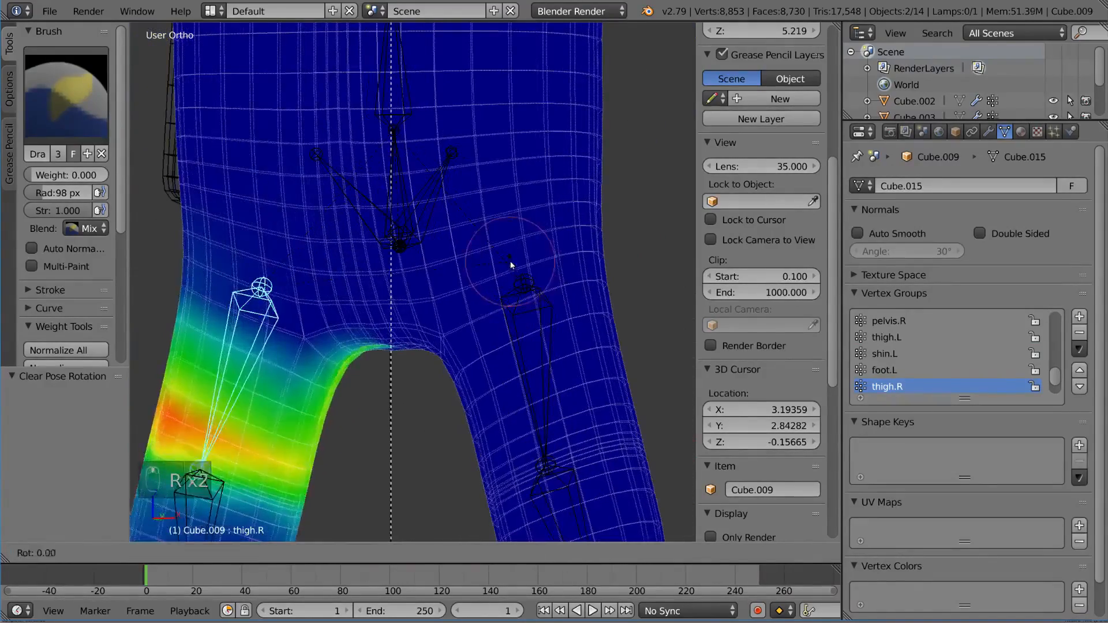
pyautogui.press('r')
pyautogui.press('r')
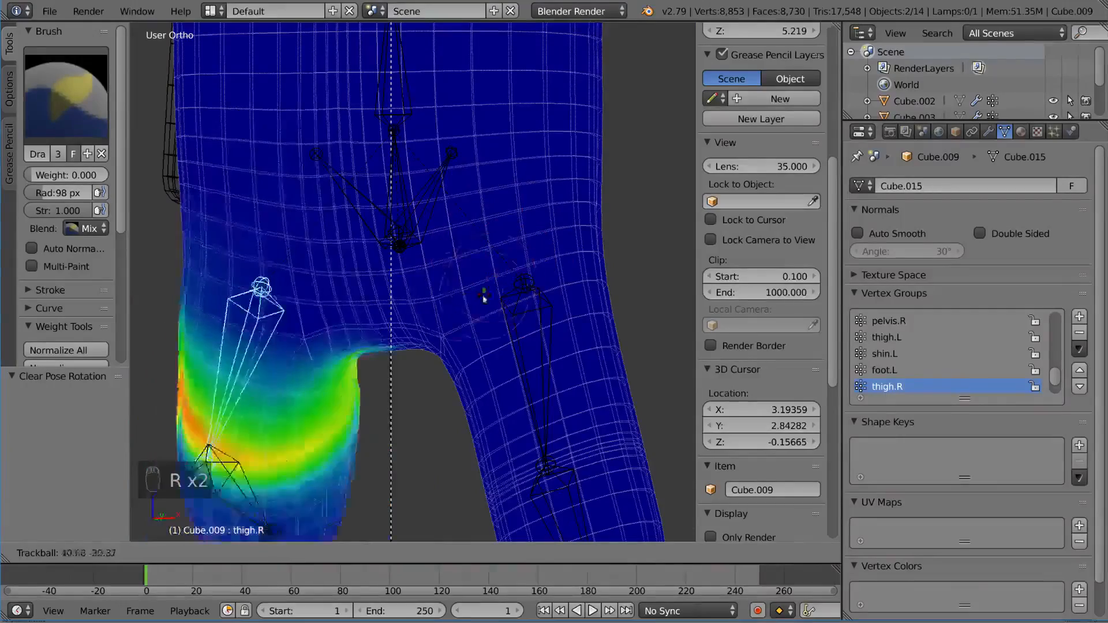
pyautogui.rightClick(482, 297)
pyautogui.moveTo(291, 167); pyautogui.dragTo(290, 126, button='middle')
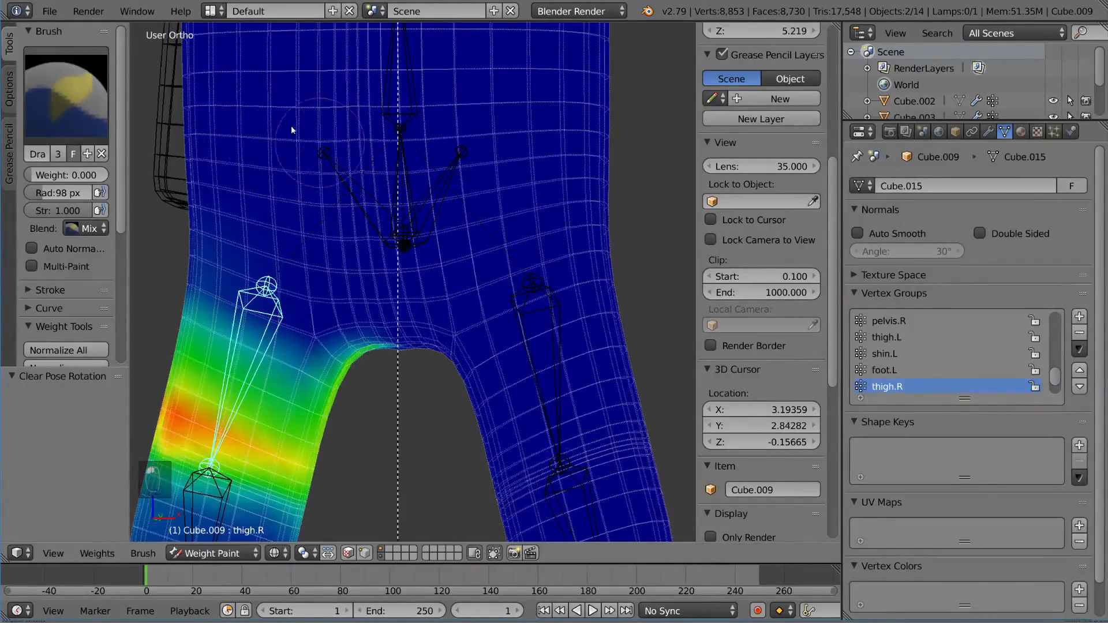
pyautogui.press('r')
pyautogui.press('r')
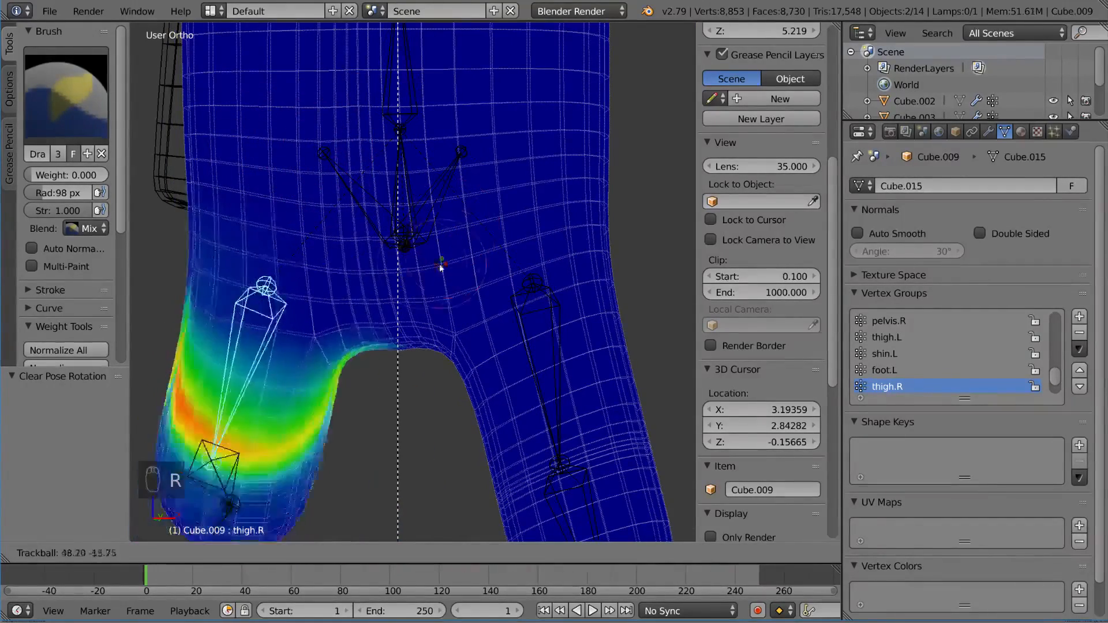
pyautogui.rightClick(444, 210)
pyautogui.keyDown('shift'); pyautogui.moveTo(383, 166); pyautogui.dragTo(446, 247, button='middle'); pyautogui.keyUp('shift')
pyautogui.press('r')
pyautogui.press('r')
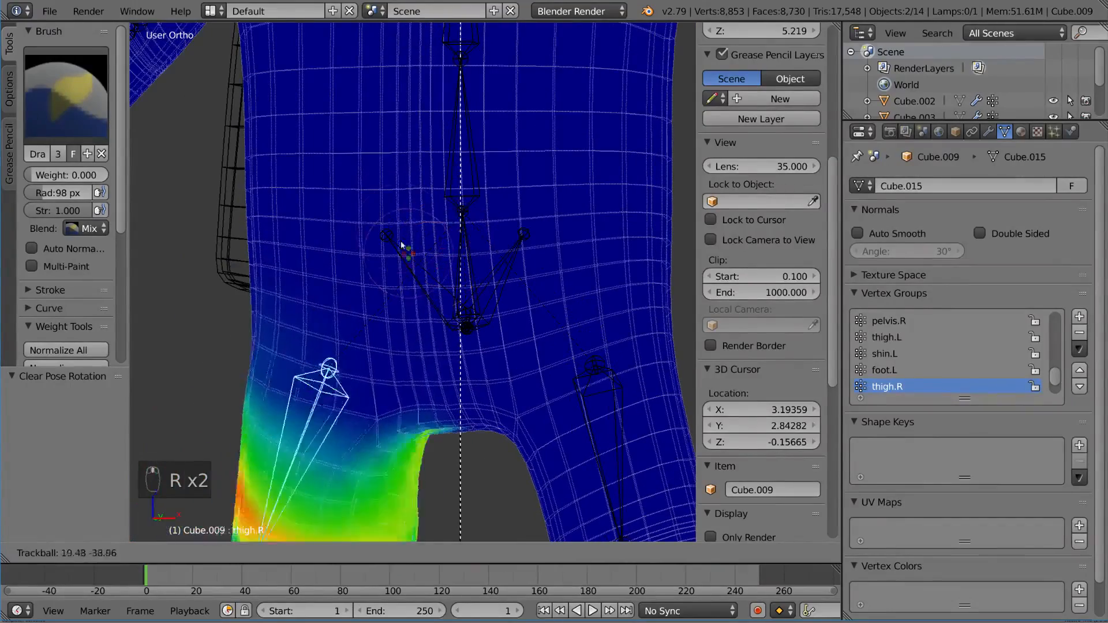
pyautogui.rightClick(478, 253)
# Step: Return the body to Object Mode and display the whole snowman with textured shading
pyautogui.scroll(-6, 478, 252)
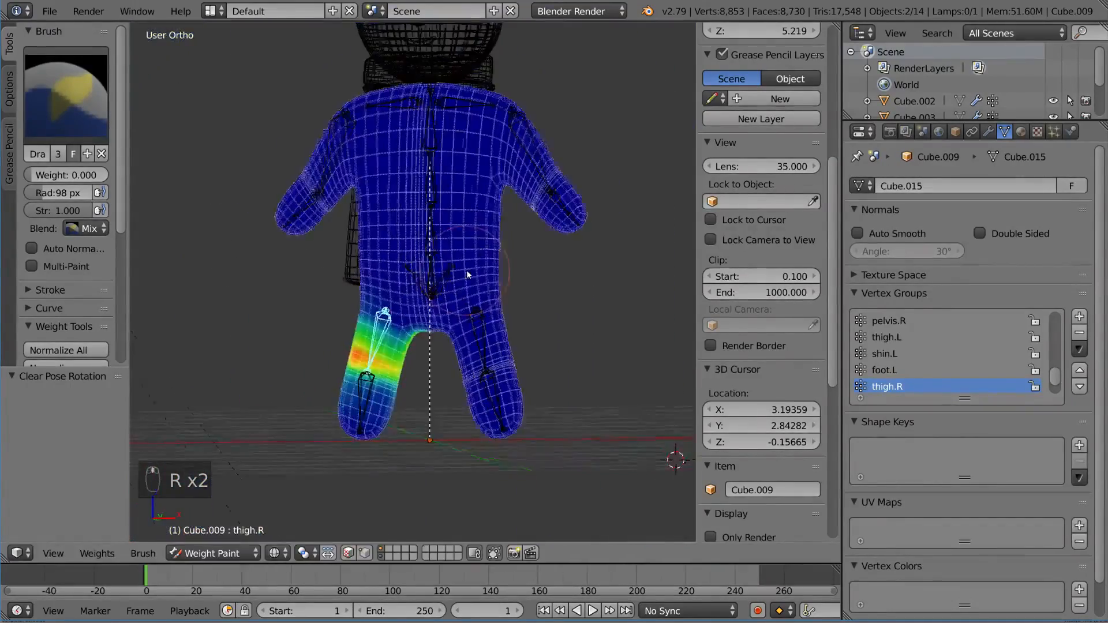
pyautogui.moveTo(448, 260)
pyautogui.mouseDown(button='middle')
pyautogui.moveTo(457, 234)
pyautogui.moveTo(569, 245)
pyautogui.moveTo(381, 224)
pyautogui.moveTo(332, 203)
pyautogui.mouseUp(button='middle')
pyautogui.hotkey('ctrl', 'Tab')
pyautogui.press('z')
pyautogui.hotkey('alt', 'z')
pyautogui.scroll(-2, 495, 280)
pyautogui.keyDown('shift'); pyautogui.moveTo(476, 176); pyautogui.dragTo(520, 257, button='middle'); pyautogui.keyUp('shift')
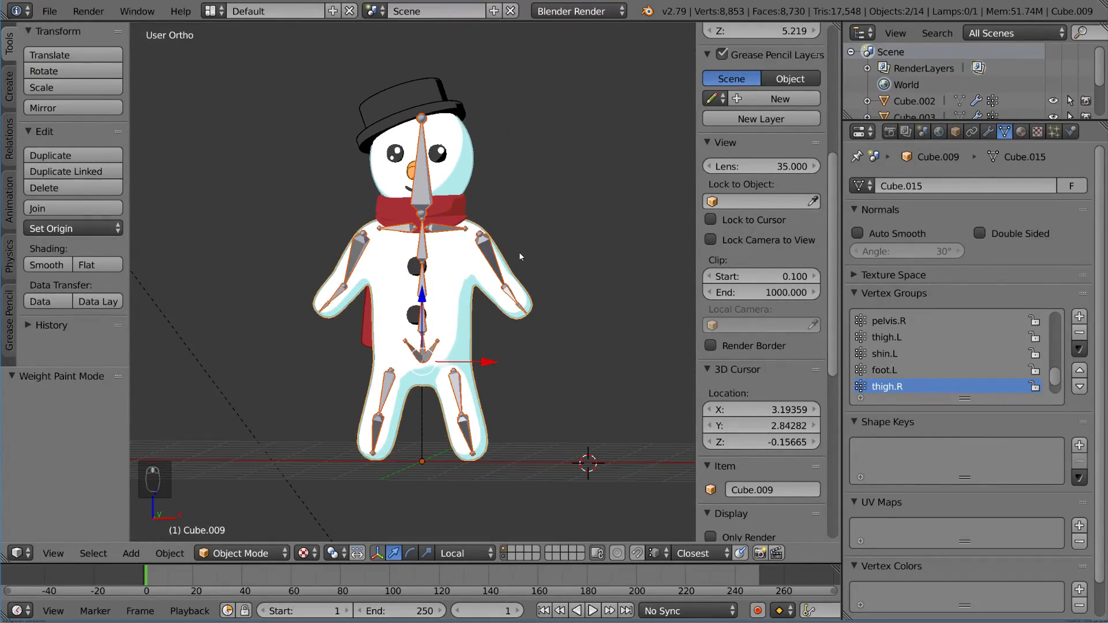